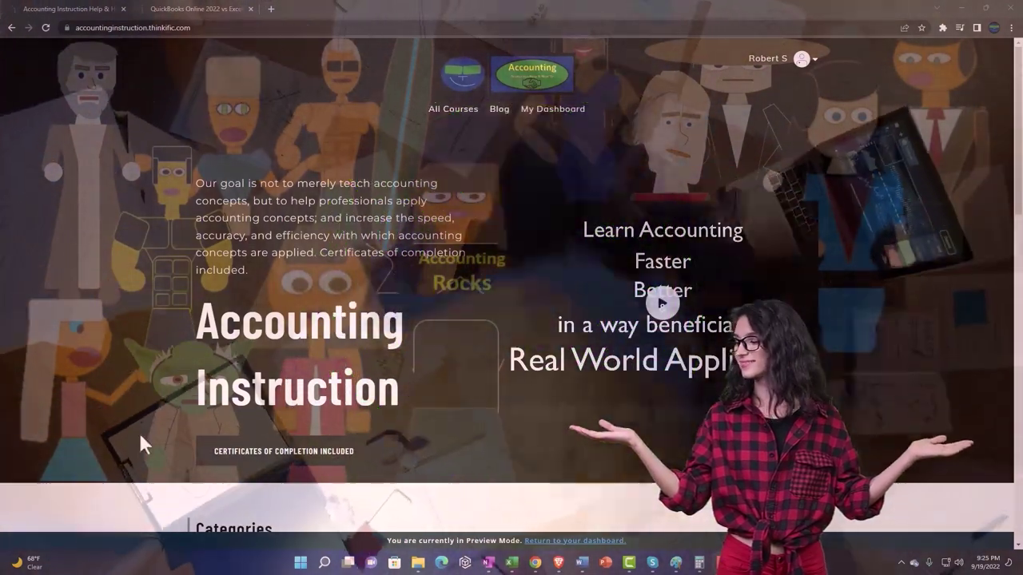
Browse the course categories on the Accounting Instruction site and look through the QuickBooks Online 2022 course's lesson sections.
scroll(141, 438, "down", 7)
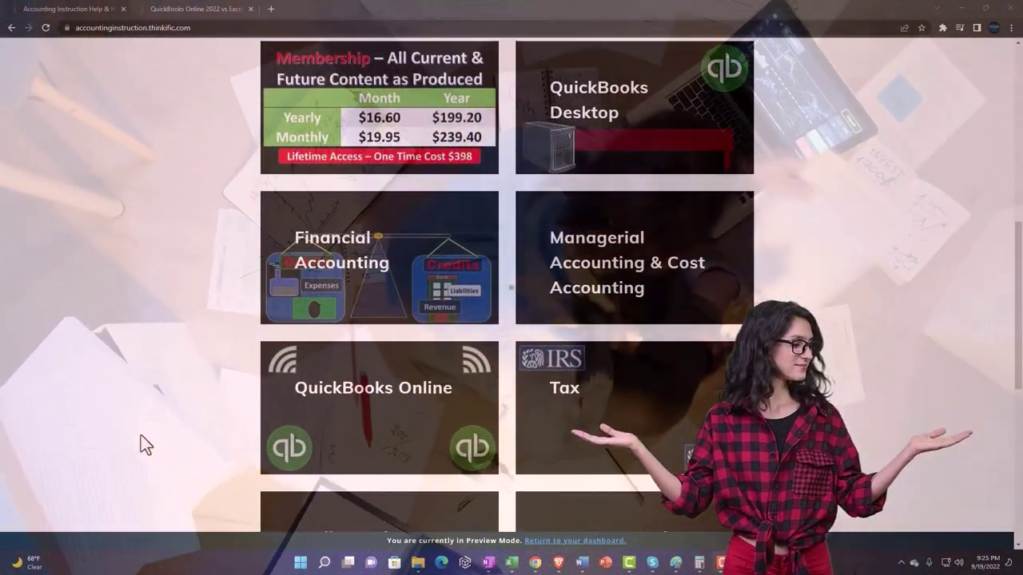
scroll(141, 445, "down", 5)
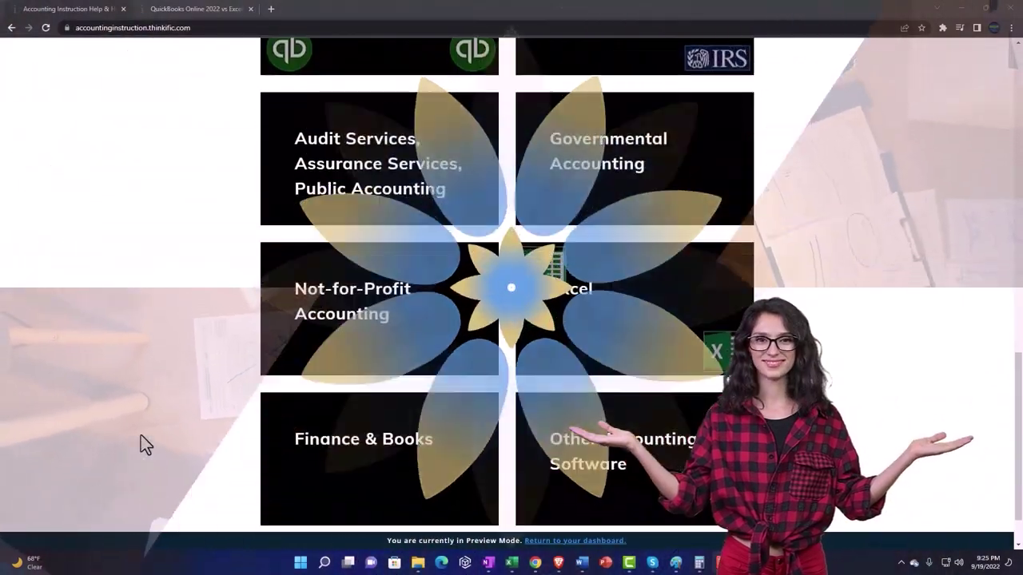
scroll(141, 436, "down", 1)
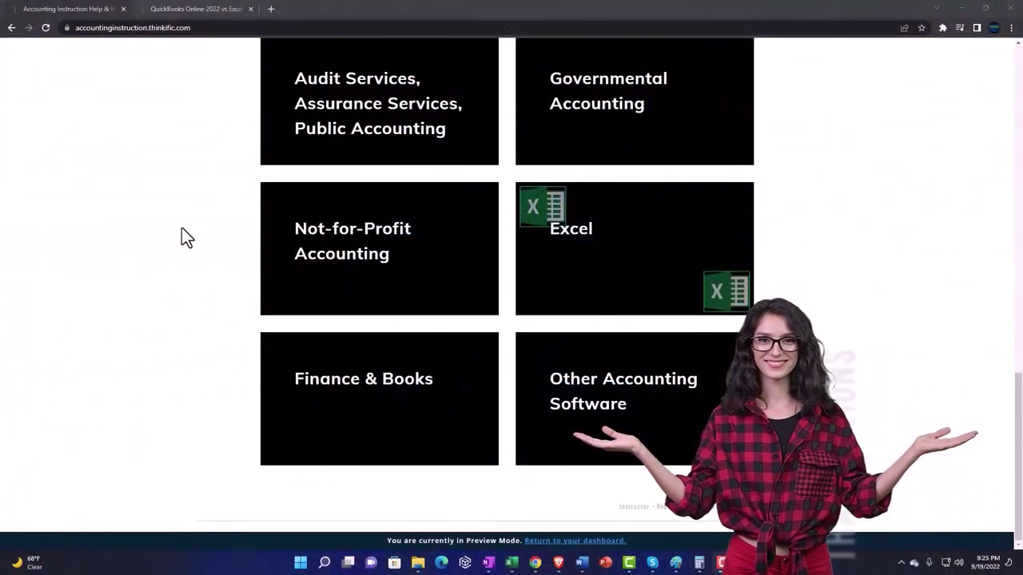
left_click(182, 12)
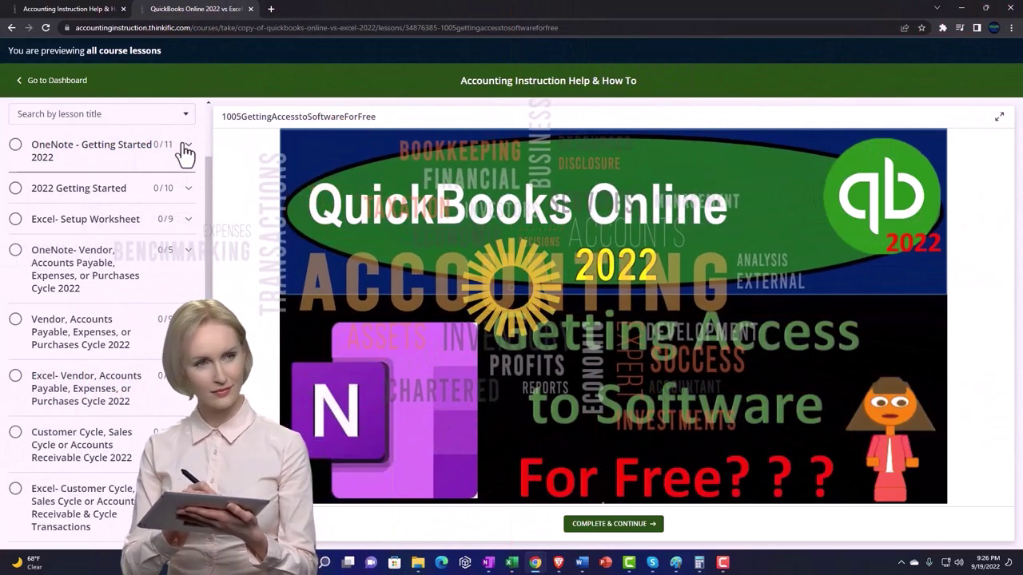
left_click(183, 147)
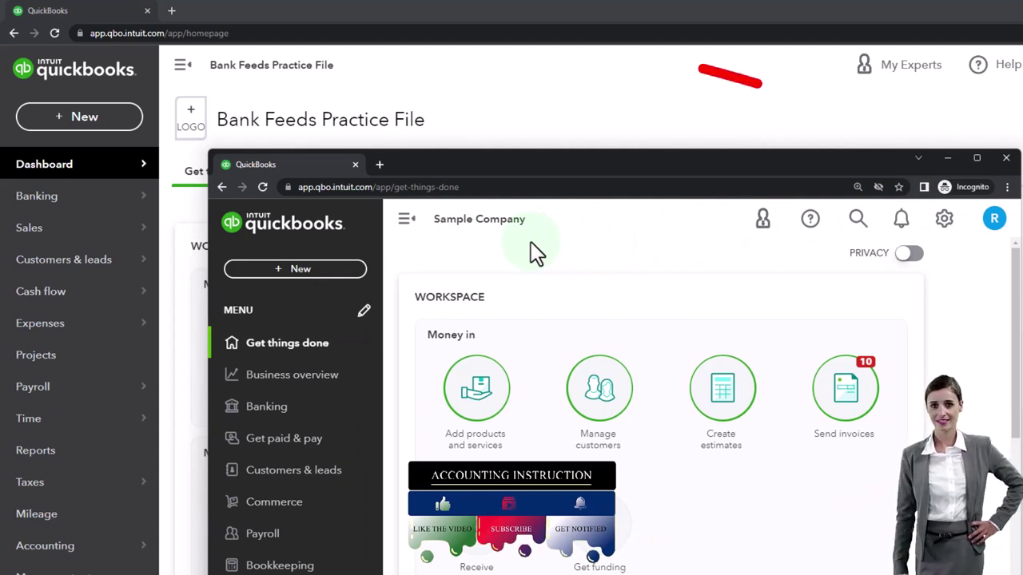
In the Sample Company window, look up the New Incognito window option and the setting for switching to Accountant view.
left_click(1007, 187)
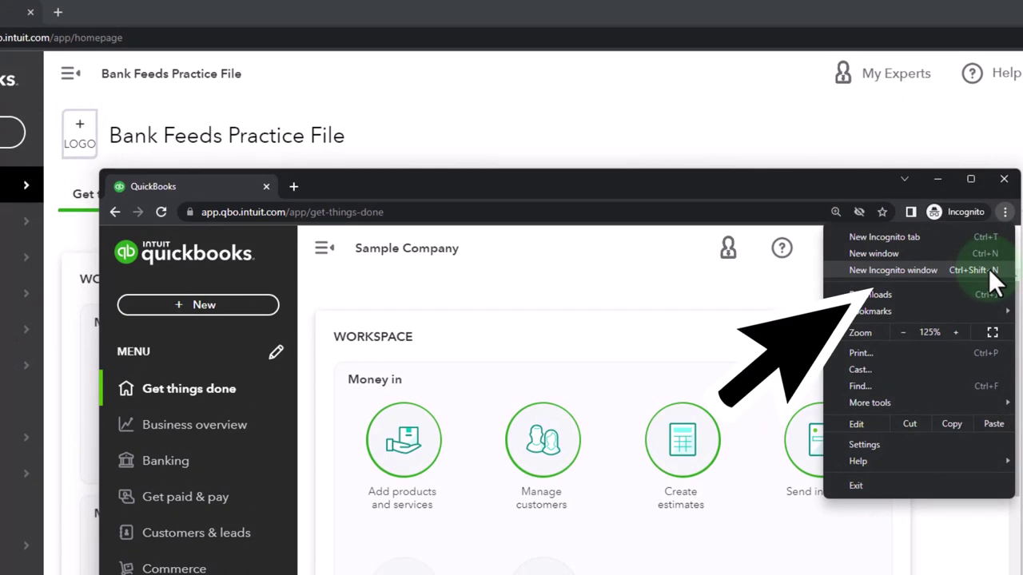
left_click(587, 302)
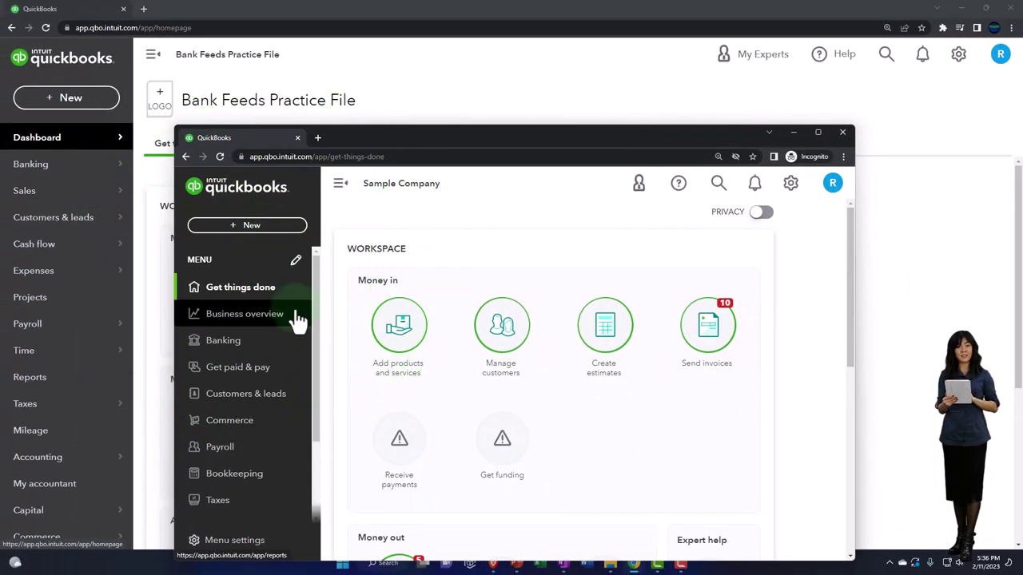
left_click(791, 184)
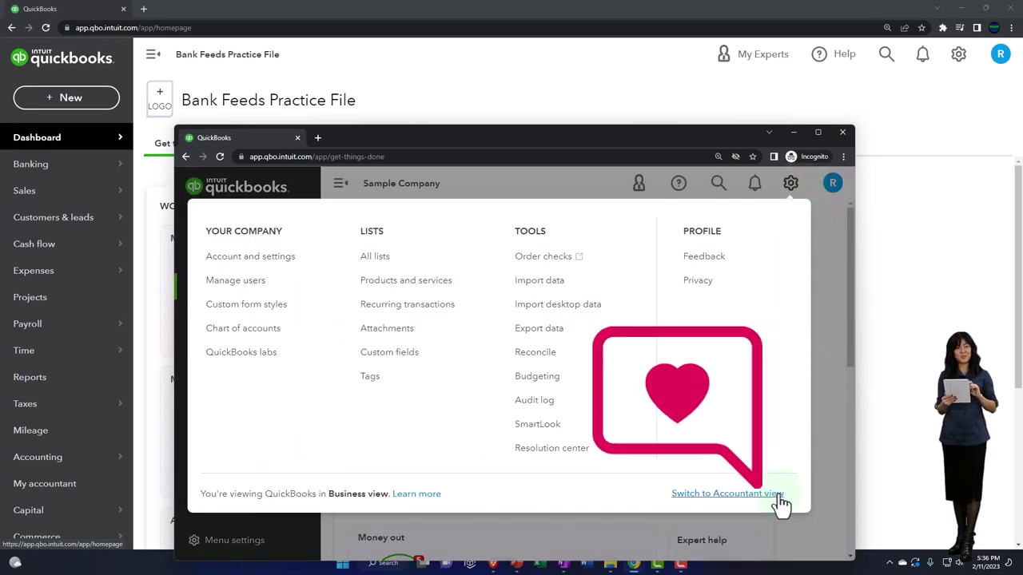
left_click(829, 483)
left_click_drag(555, 142, 1022, 141)
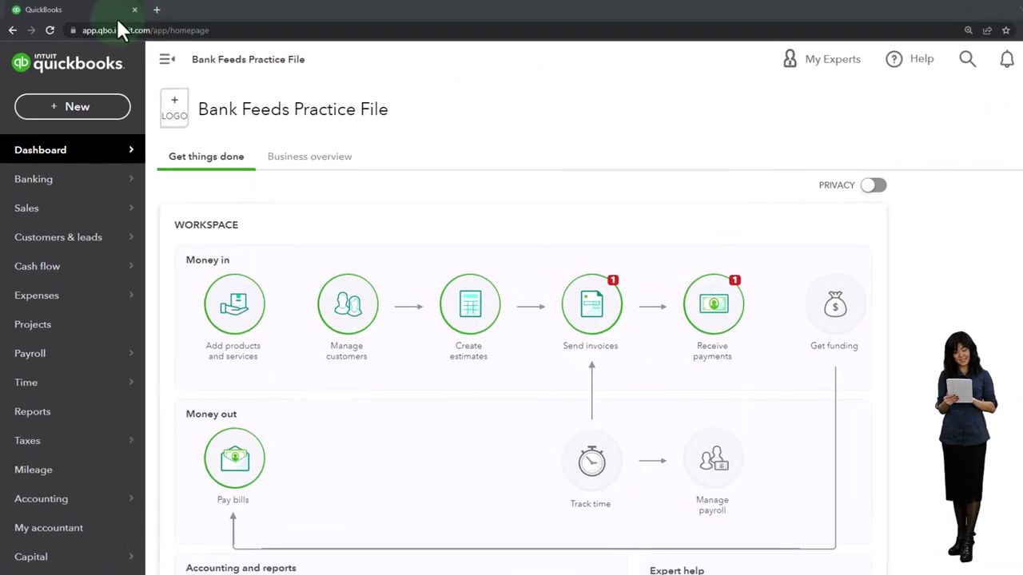
Duplicate the Bank Feeds Practice File browser tab twice.
right_click(123, 12)
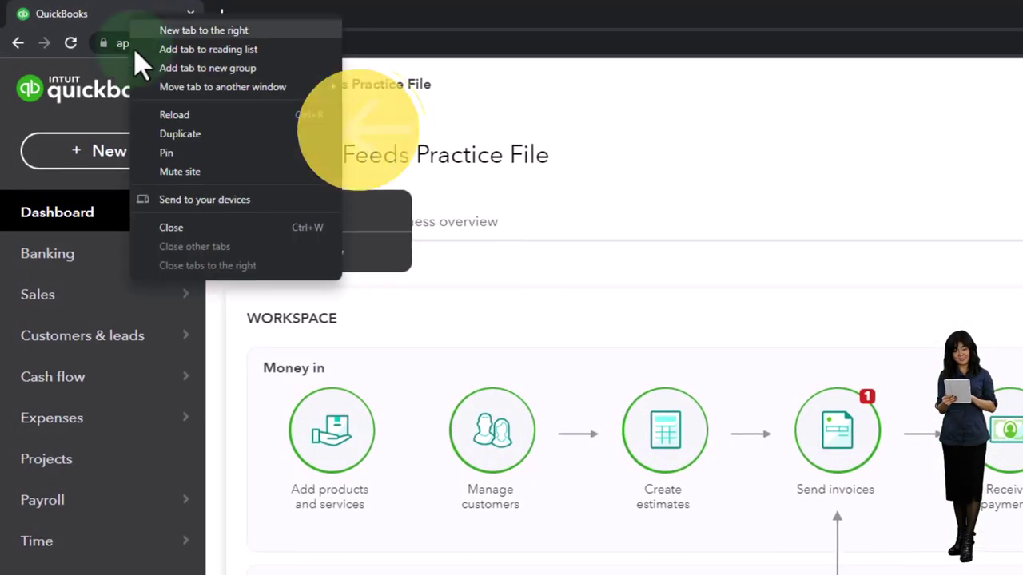
left_click(233, 134)
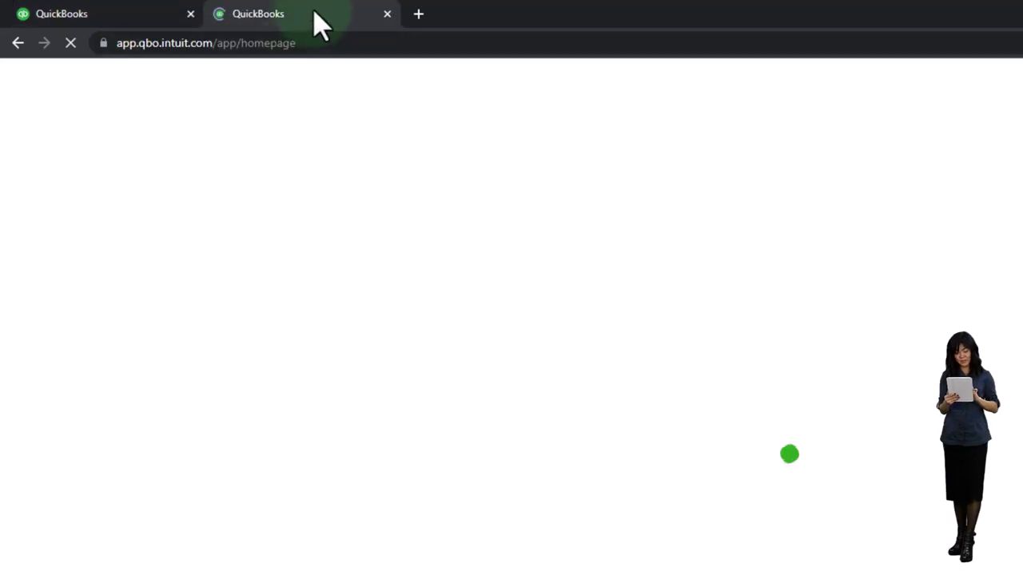
right_click(314, 12)
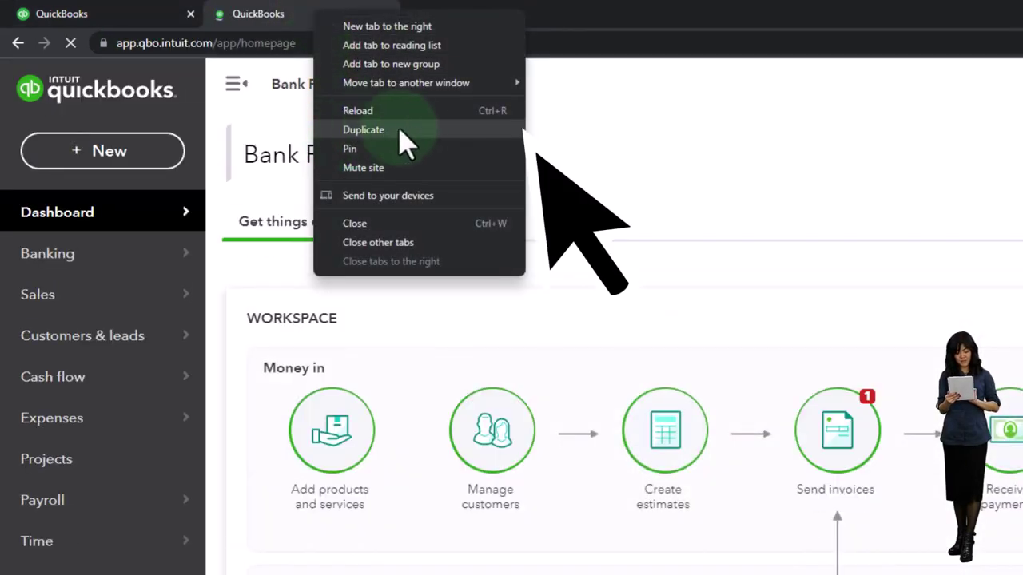
left_click(429, 130)
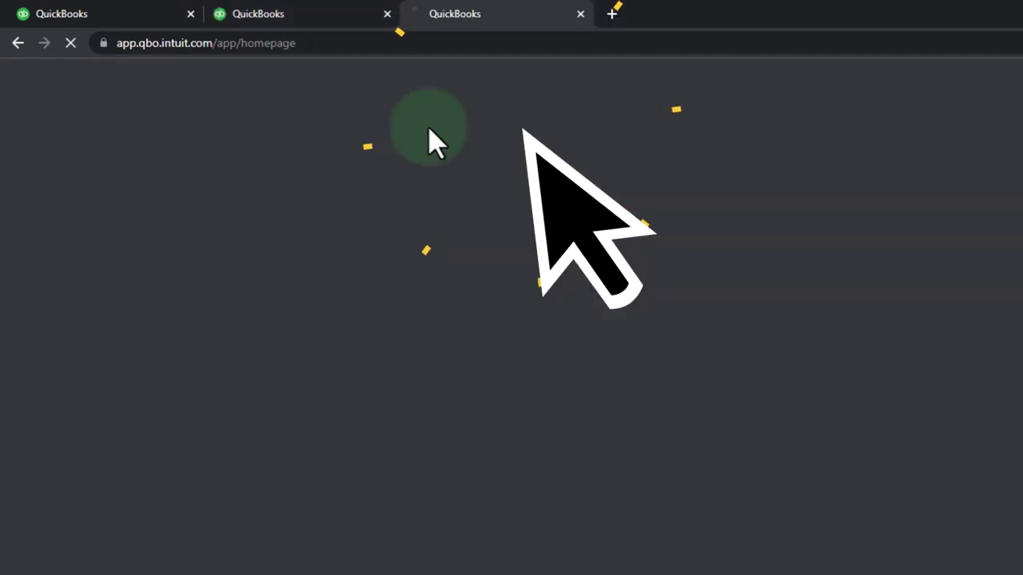
Open the Balance Sheet report from the favorite reports in the second Bank Feeds Practice File tab.
left_click(314, 20)
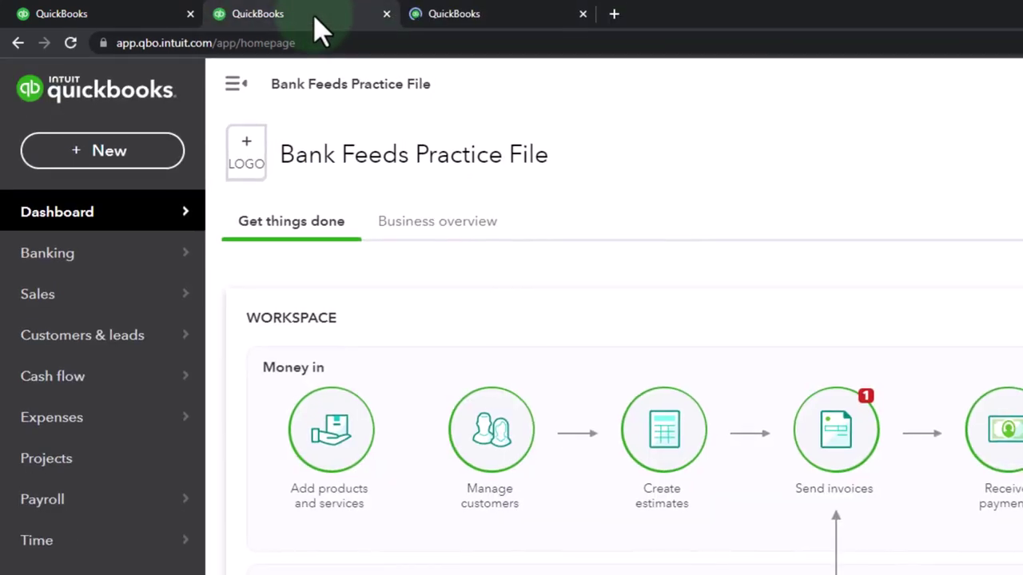
left_click(78, 527)
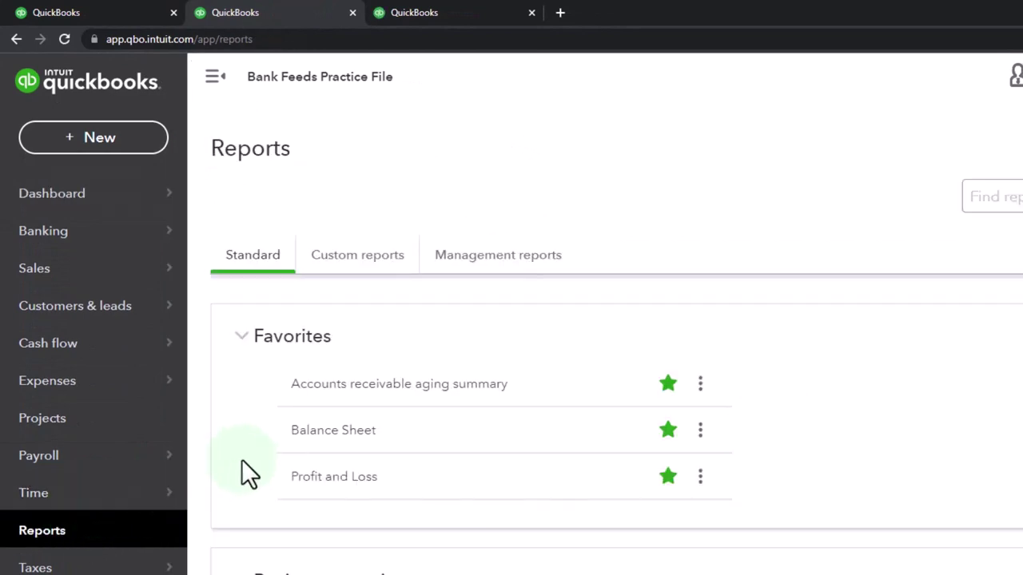
left_click(308, 435)
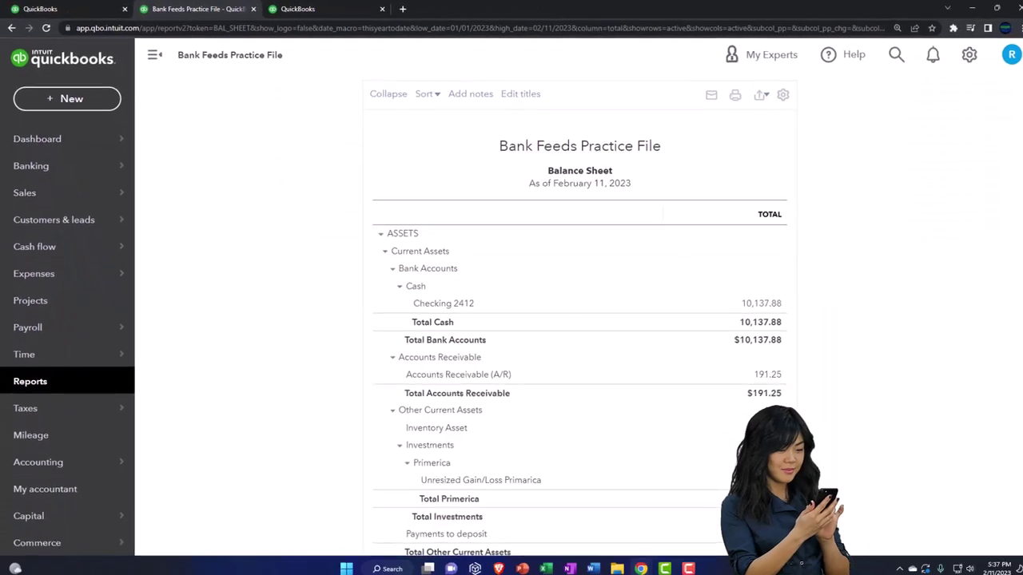
Switch to the Sample Company window and view where its reports are found within Business overview.
left_click_drag(868, 220, 516, 10)
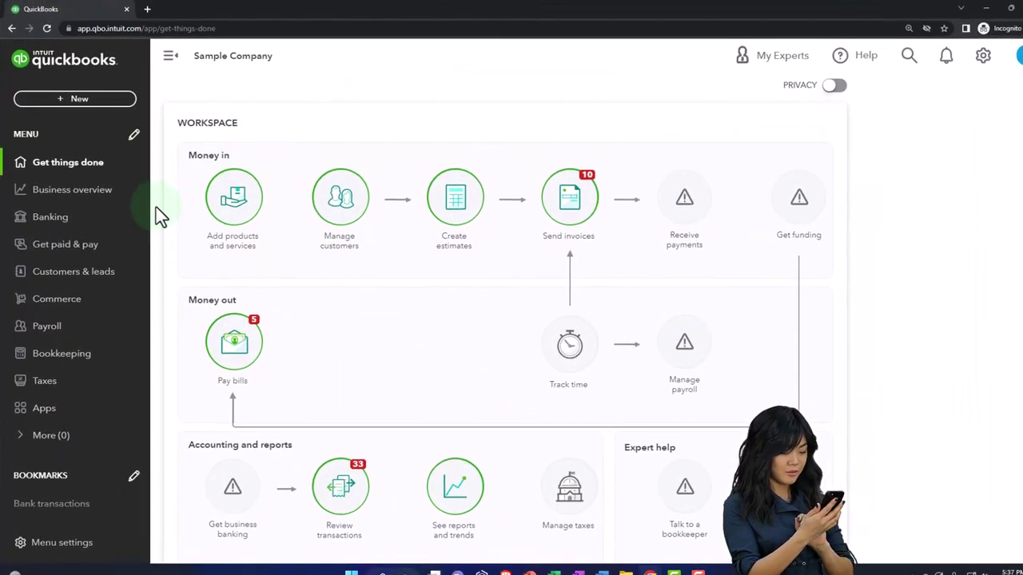
left_click(68, 187)
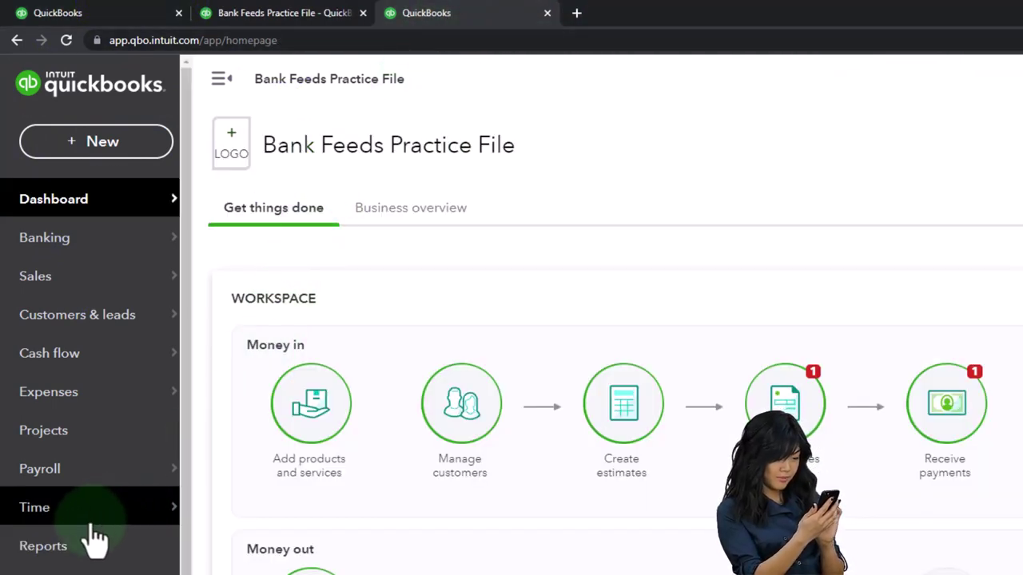
In the third Bank Feeds Practice File tab, run the Profit and Loss report for 01/01/2022 to 12/31/2022 with the navigation menu collapsed.
left_click(67, 548)
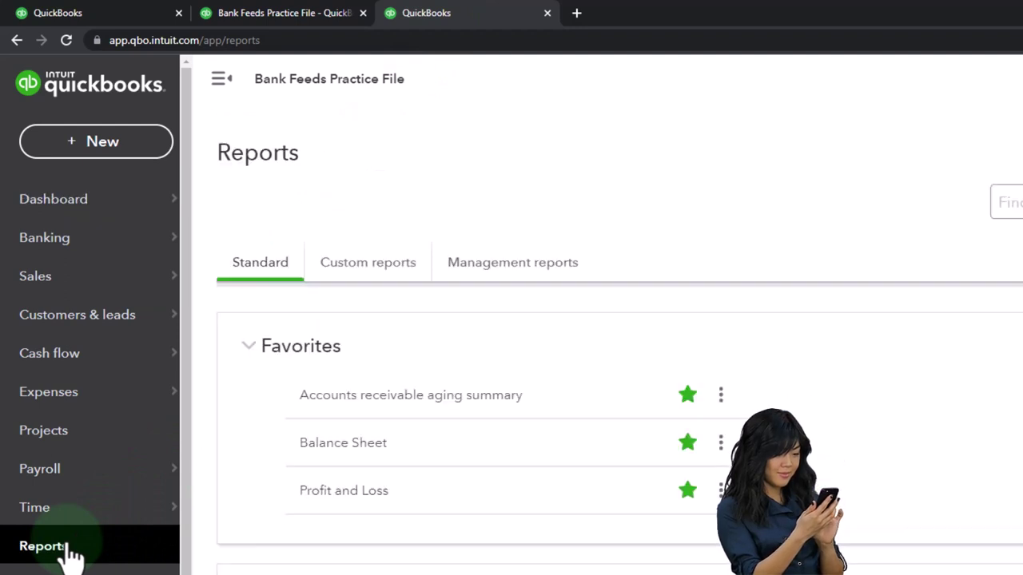
left_click(326, 495)
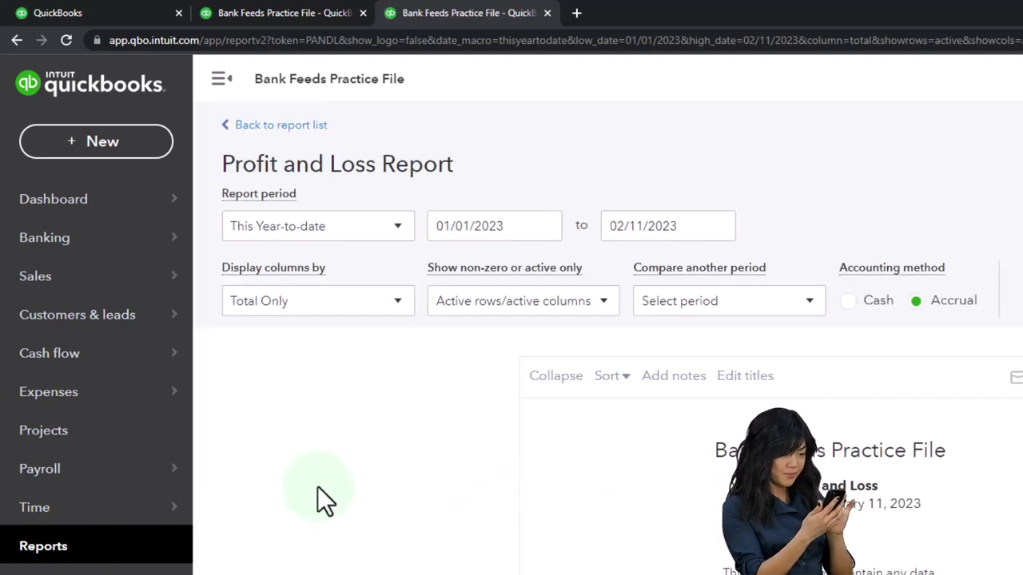
left_click(221, 79)
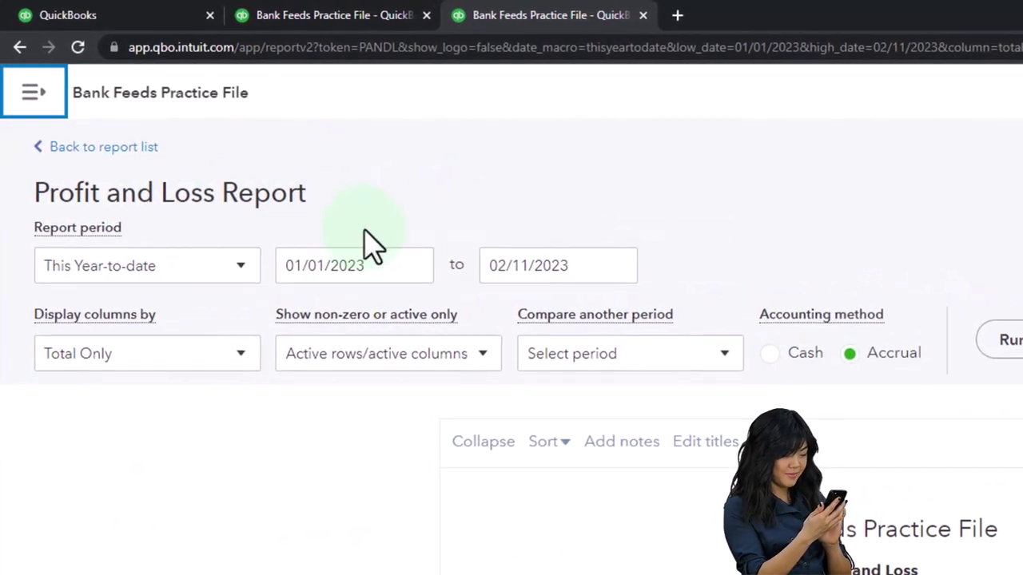
left_click(324, 266)
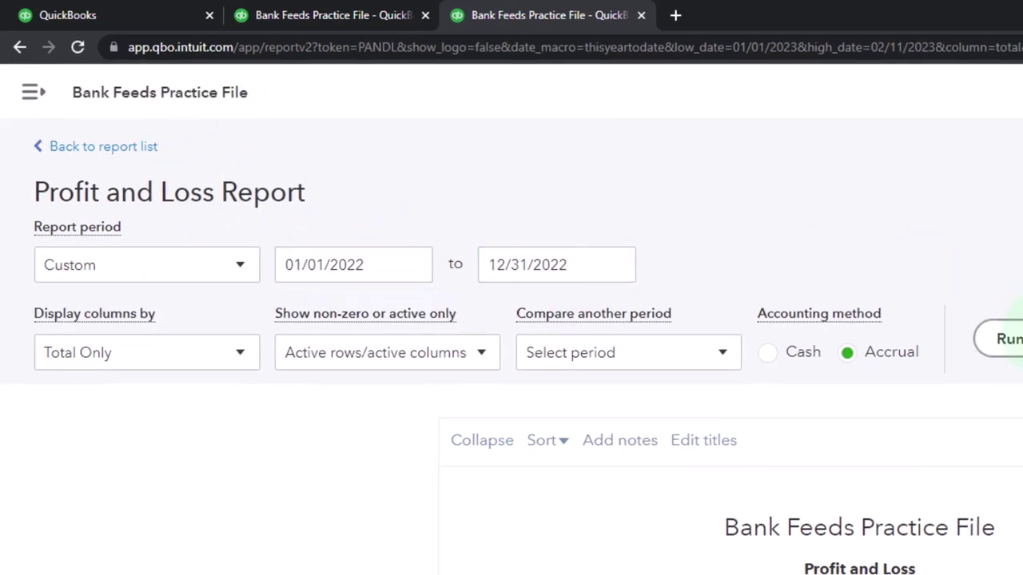
left_click(1005, 340)
scroll(886, 296, "down", 5)
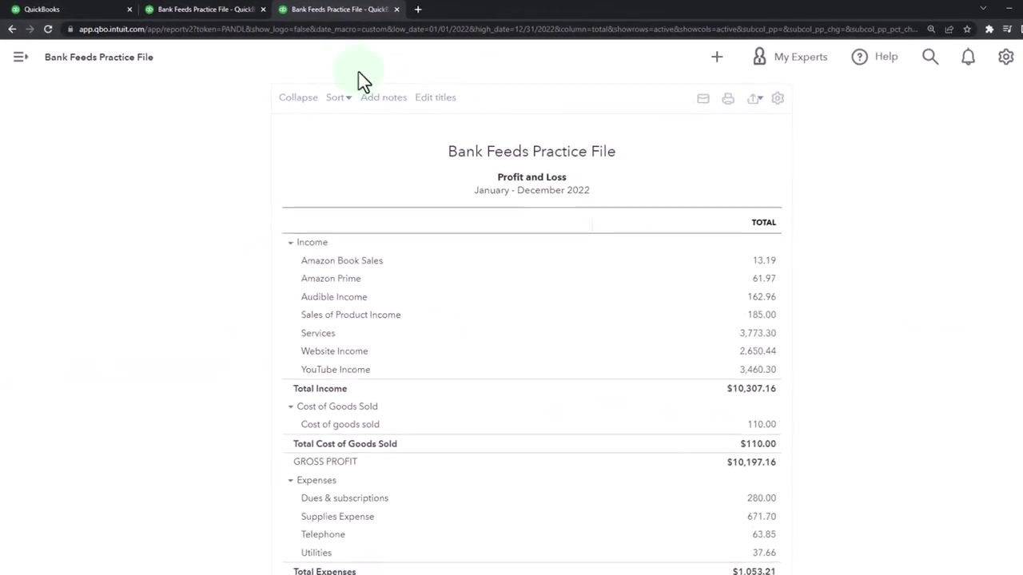
Run the Balance Sheet report in the second tab for 01/01/2022 to 12/31/2022 with the navigation menu collapsed.
left_click(239, 11)
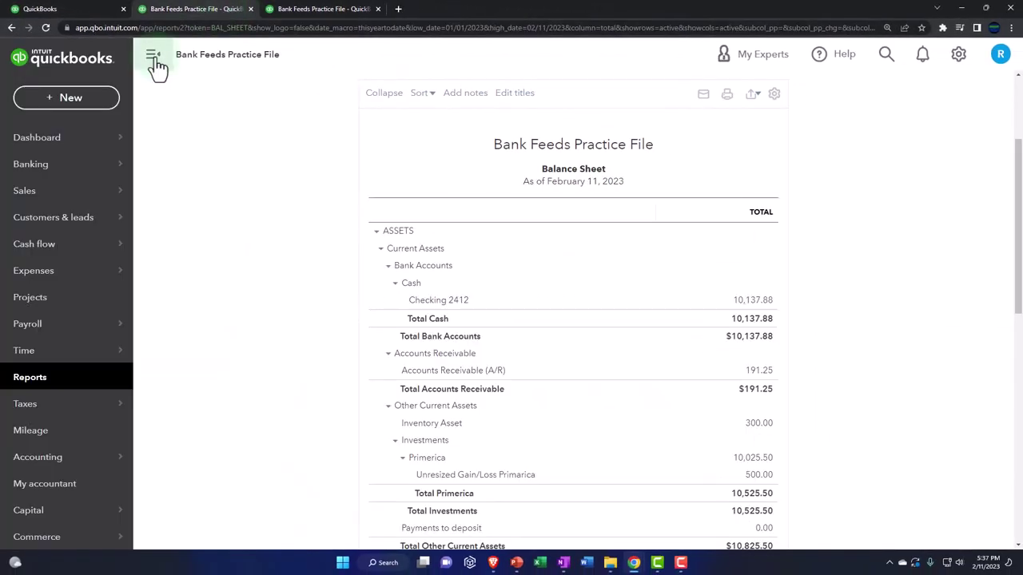
left_click(153, 56)
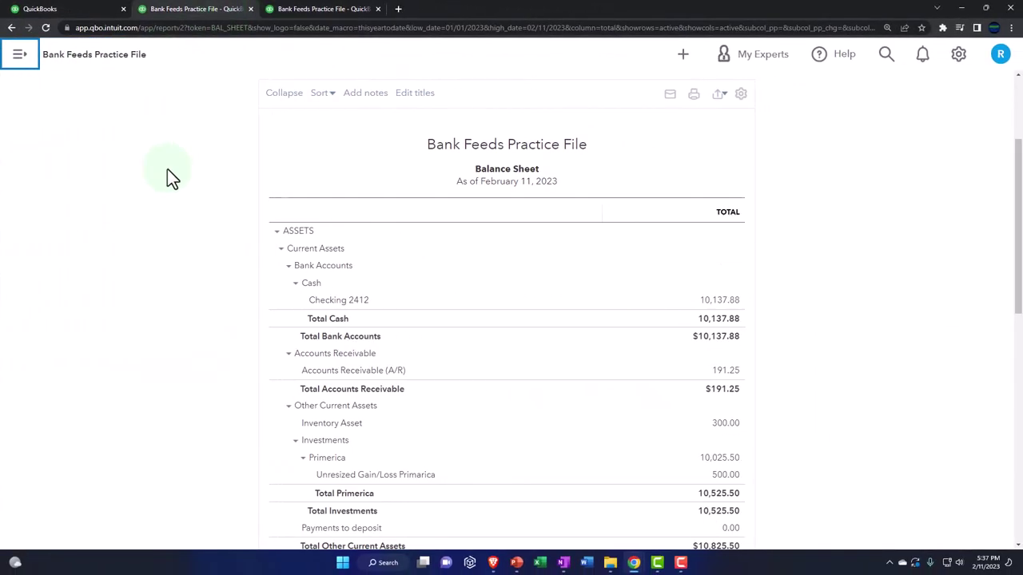
scroll(183, 191, "up", 2)
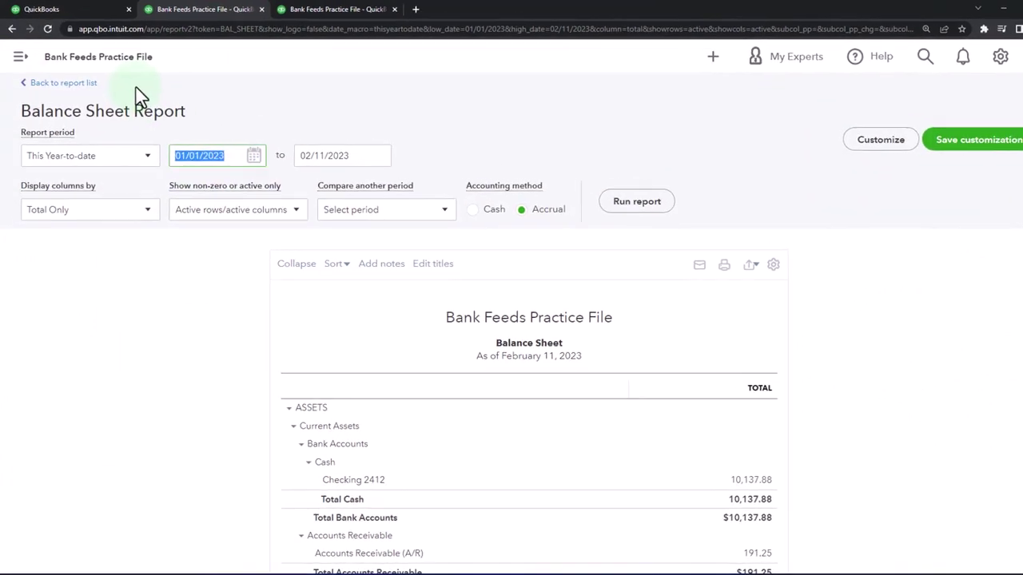
type("010122")
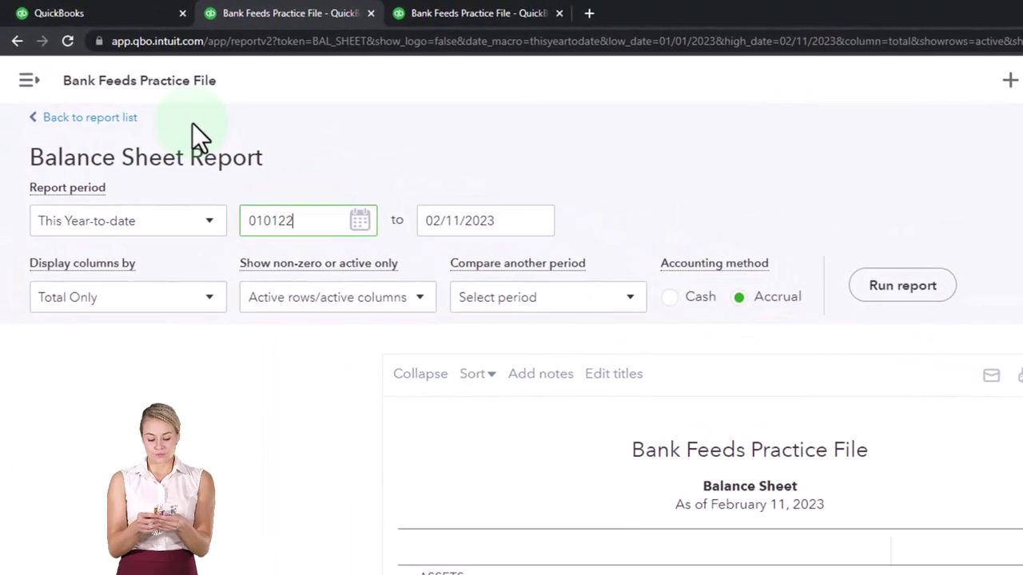
key("Tab")
type("123122")
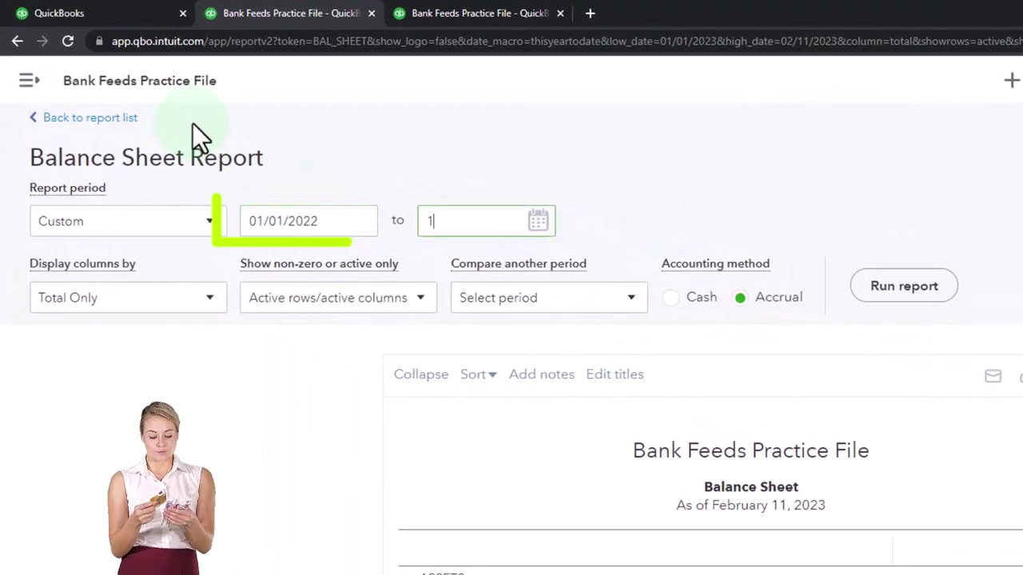
key("Tab")
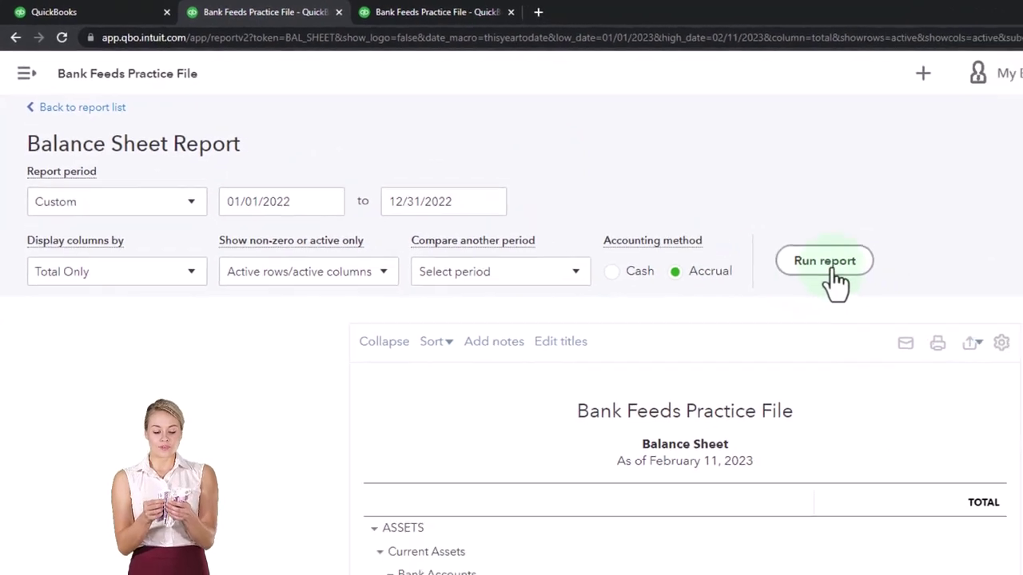
left_click(890, 281)
scroll(887, 287, "down", 3)
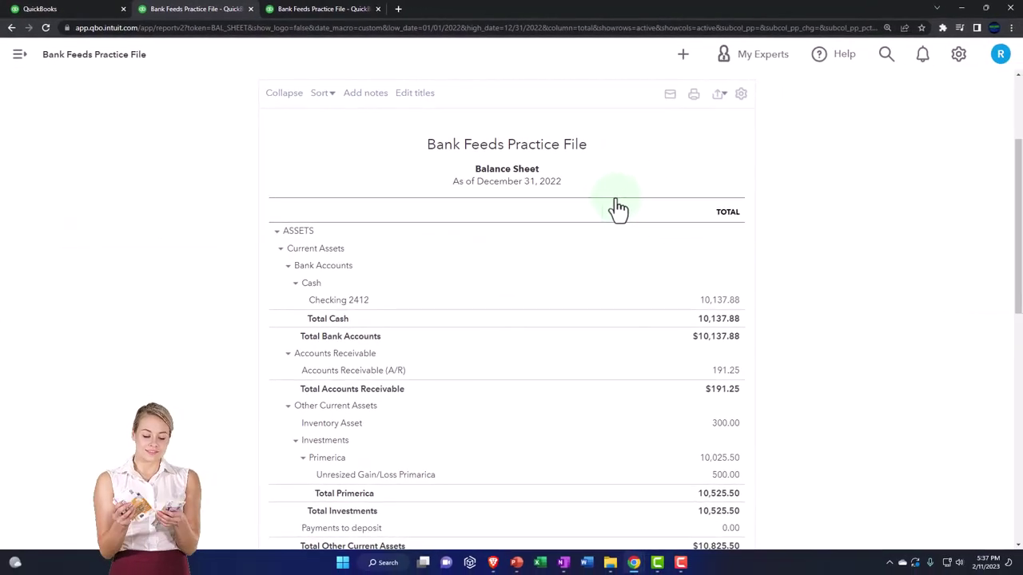
Open the Banking page of the Bank Feeds Practice File in the first browser tab.
left_click(99, 11)
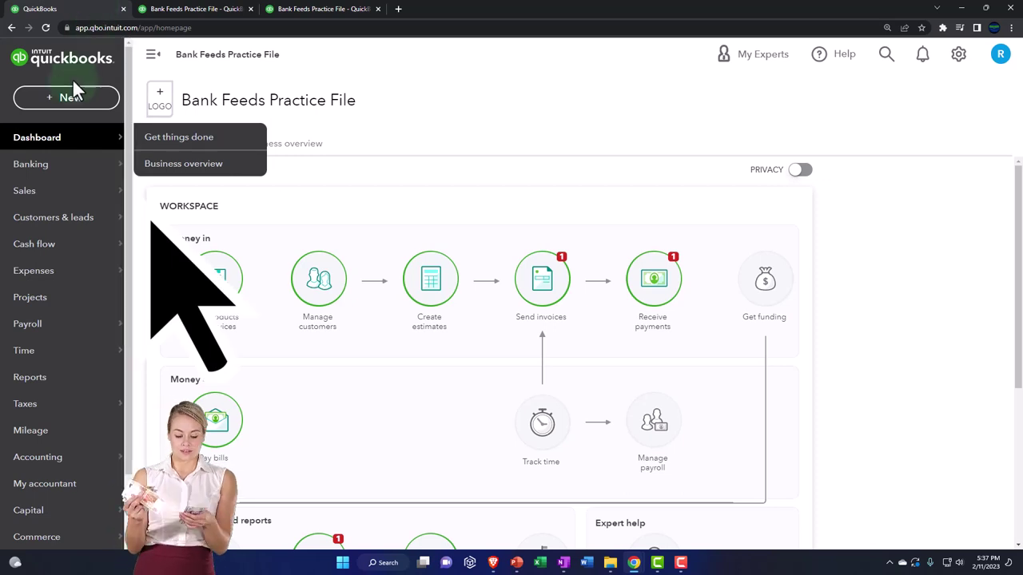
left_click(44, 169)
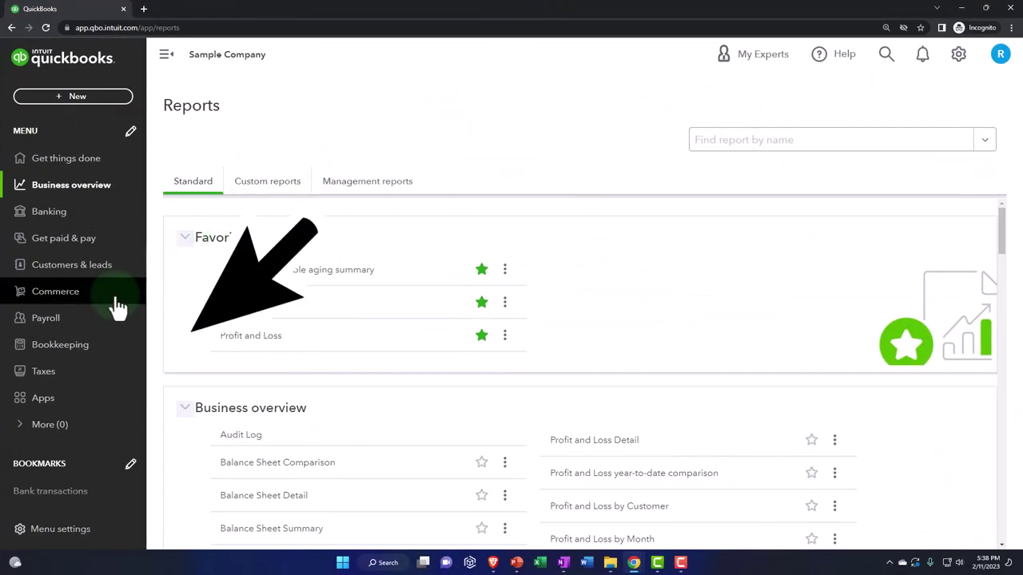
View the Bank transactions page within Bookkeeping in the Sample Company, and return to the practice file's Banking page.
left_click(51, 347)
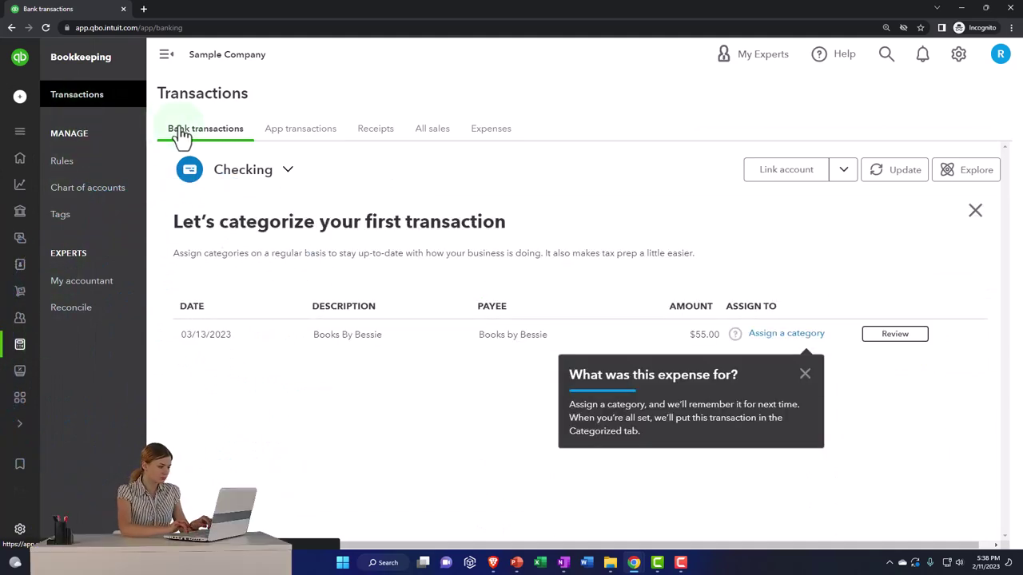
double_click(358, 14)
left_click(716, 26)
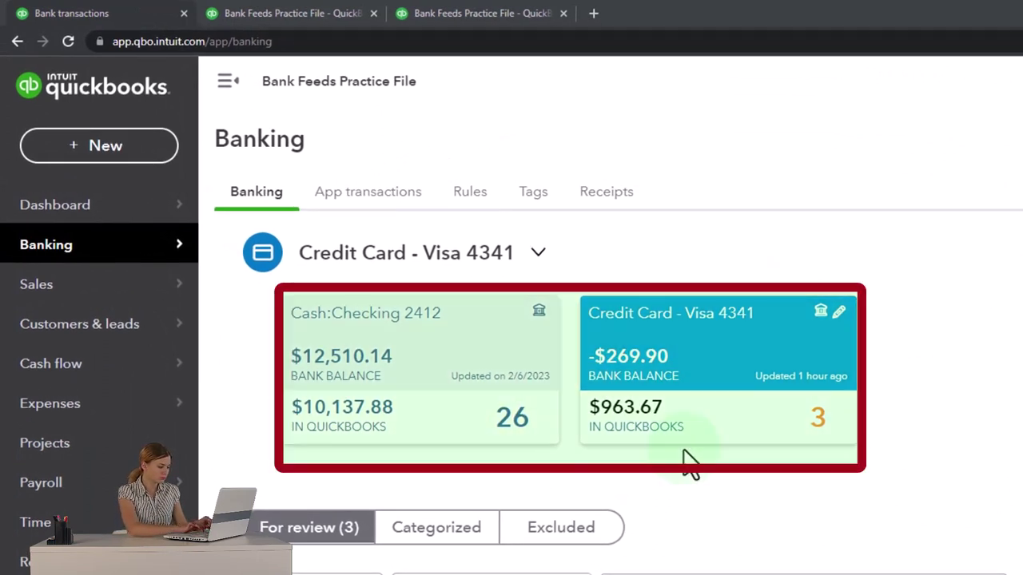
Collapse the navigation menu on the Banking page of the Bank Feeds Practice File.
left_click(227, 86)
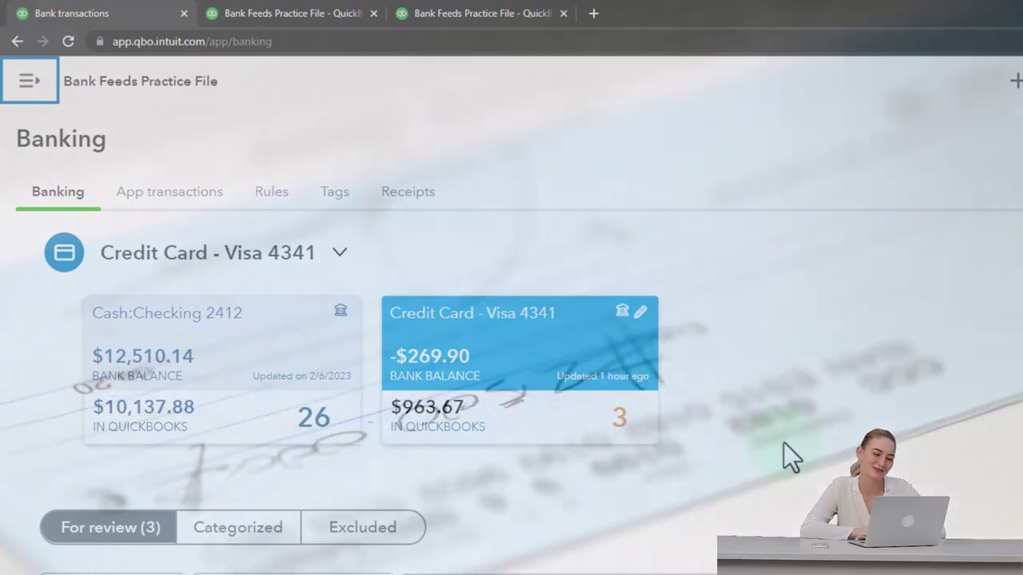
View the checking account's bank feed on the Banking page, and return to the Visa credit card's feed.
scroll(783, 443, "down", 1)
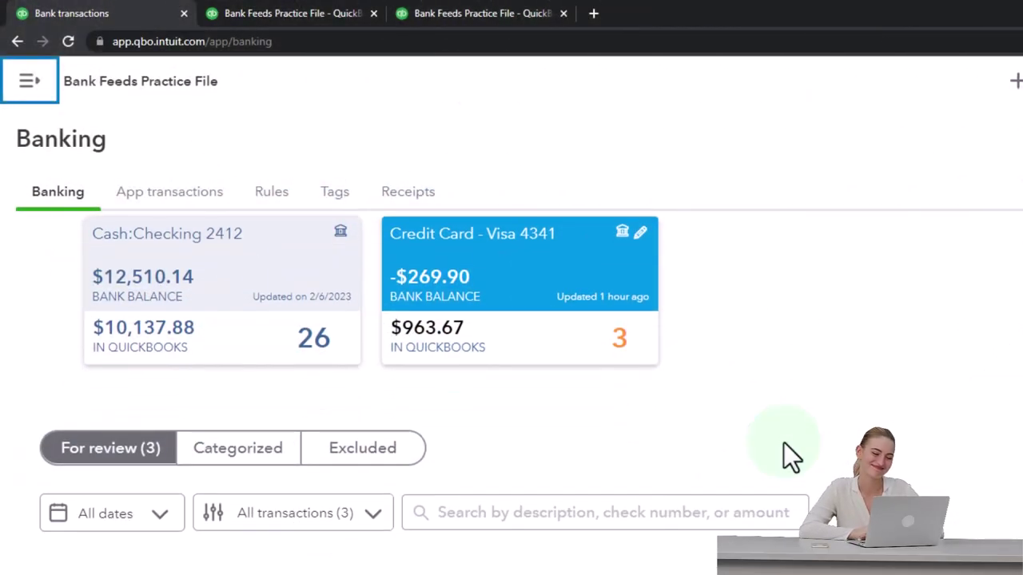
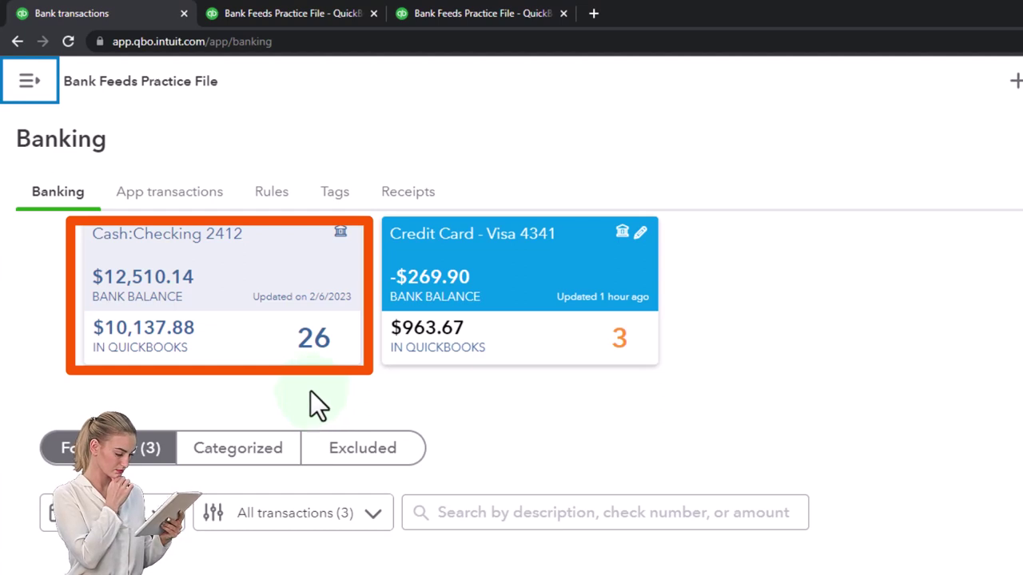
left_click(256, 343)
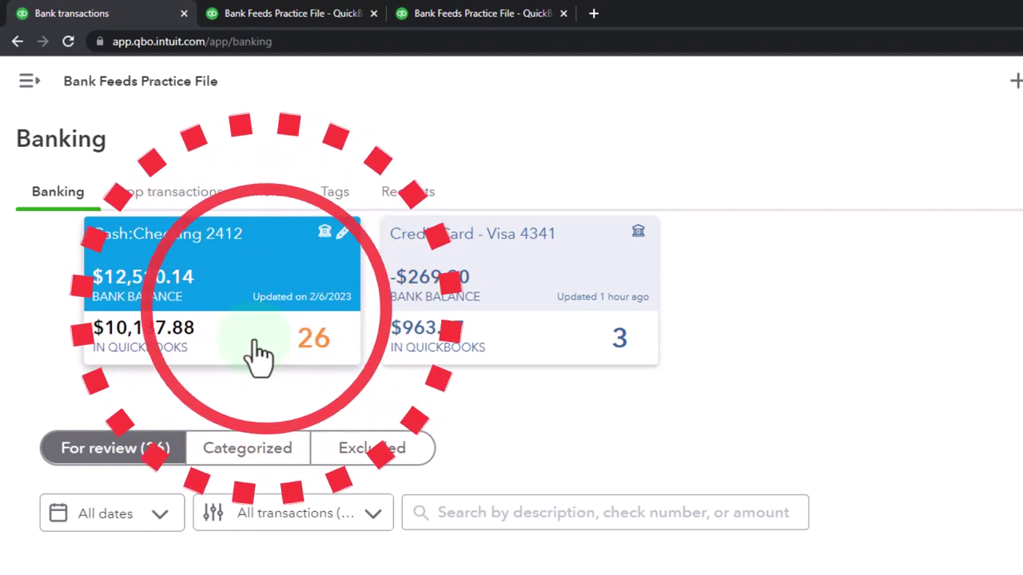
left_click(463, 328)
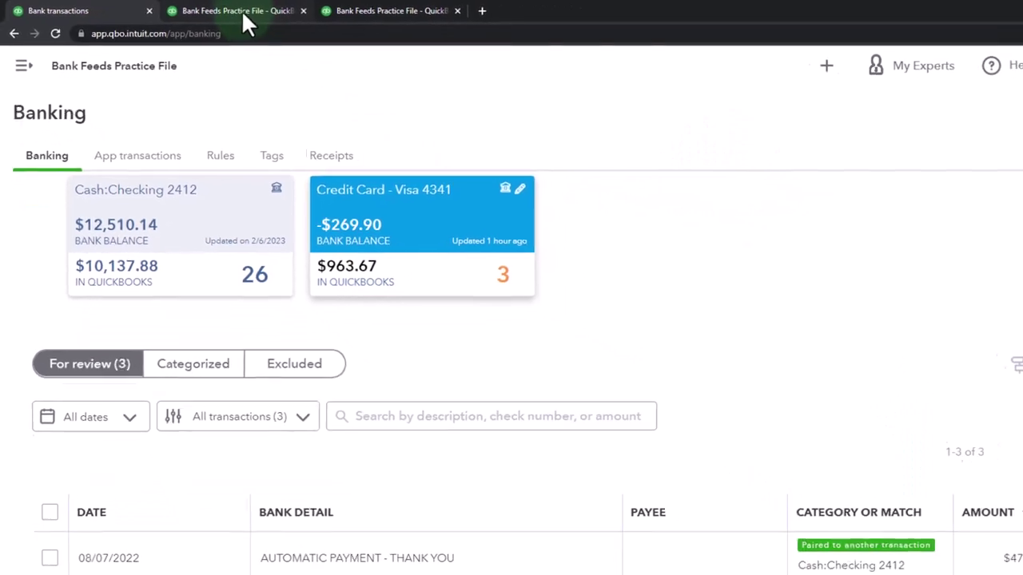
Examine the Visa credit card and checking account balances on the Balance Sheet in the second browser tab.
left_click(241, 11)
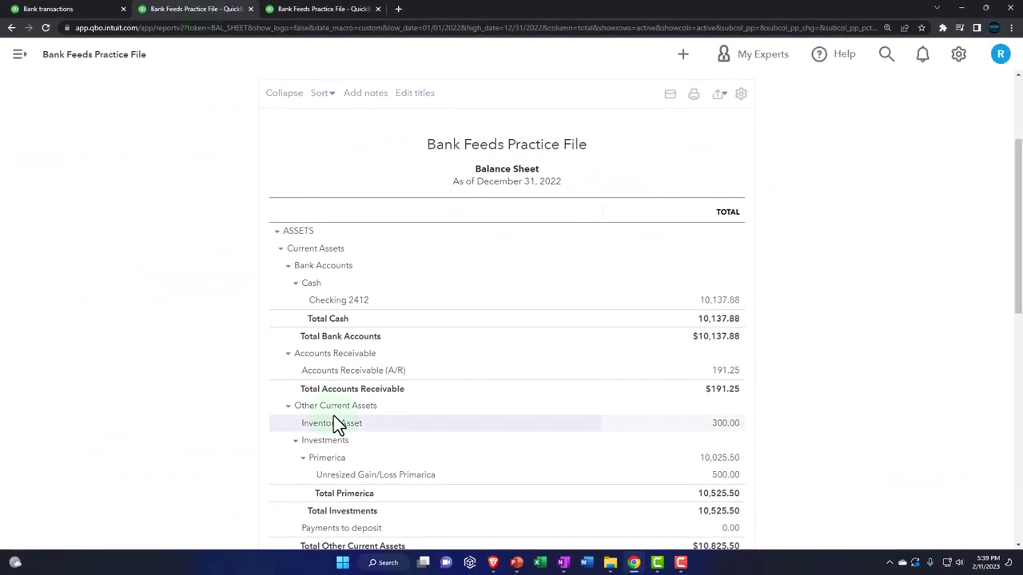
key("ctrl+plus")
scroll(334, 416, "down", 5)
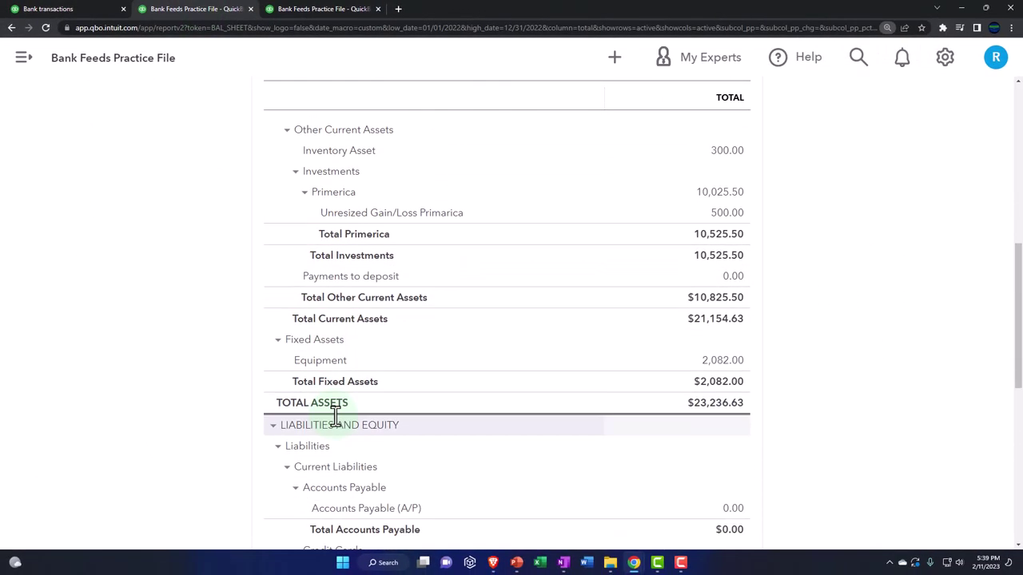
scroll(334, 416, "down", 2)
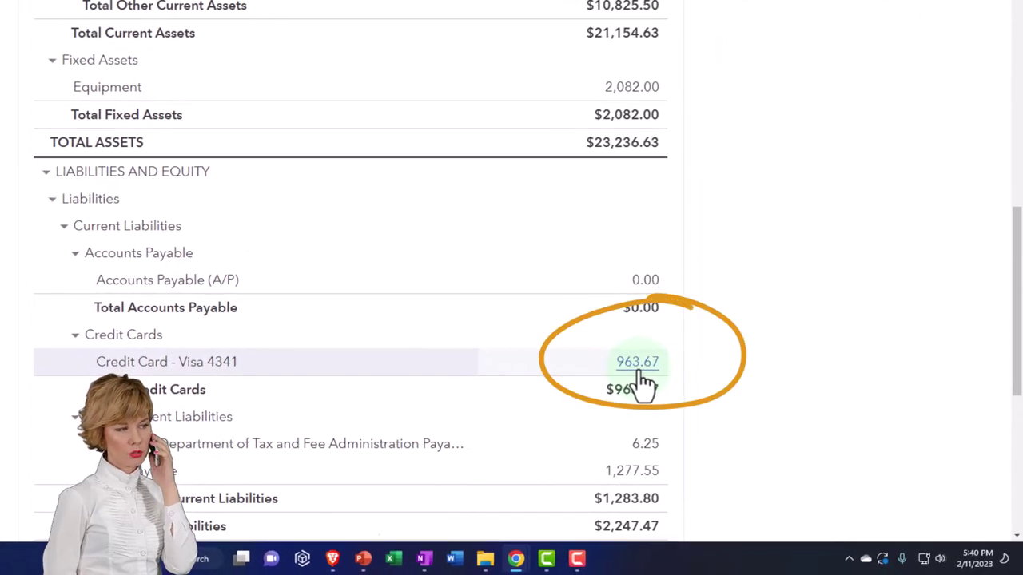
scroll(644, 382, "up", 1)
scroll(644, 381, "up", 8)
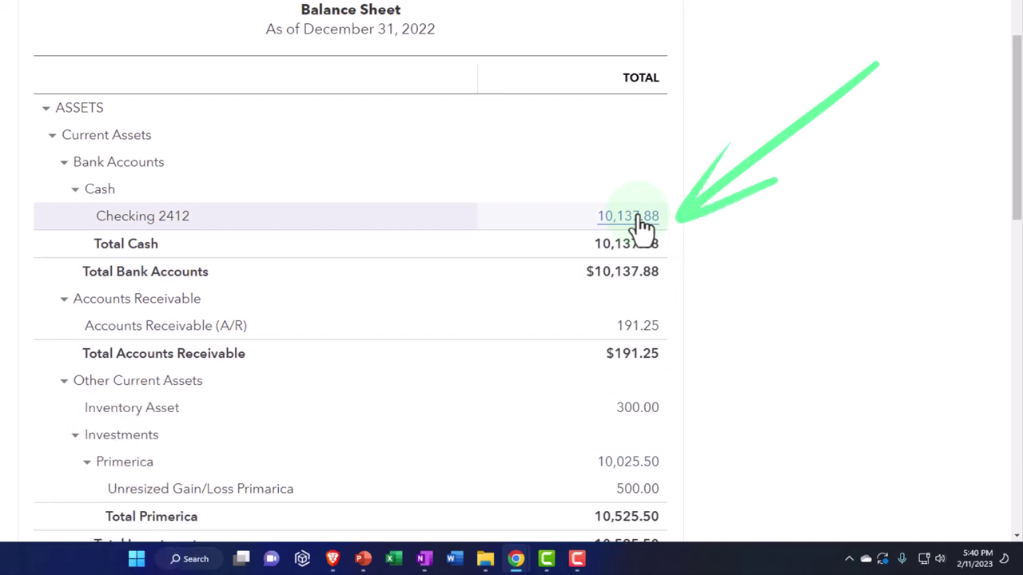
scroll(644, 226, "down", 9)
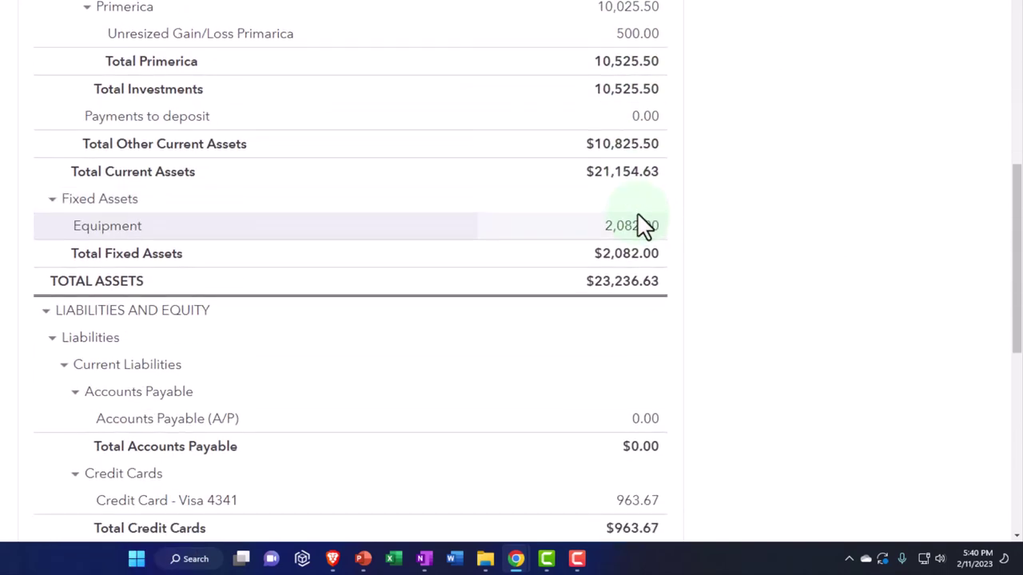
scroll(643, 227, "down", 1)
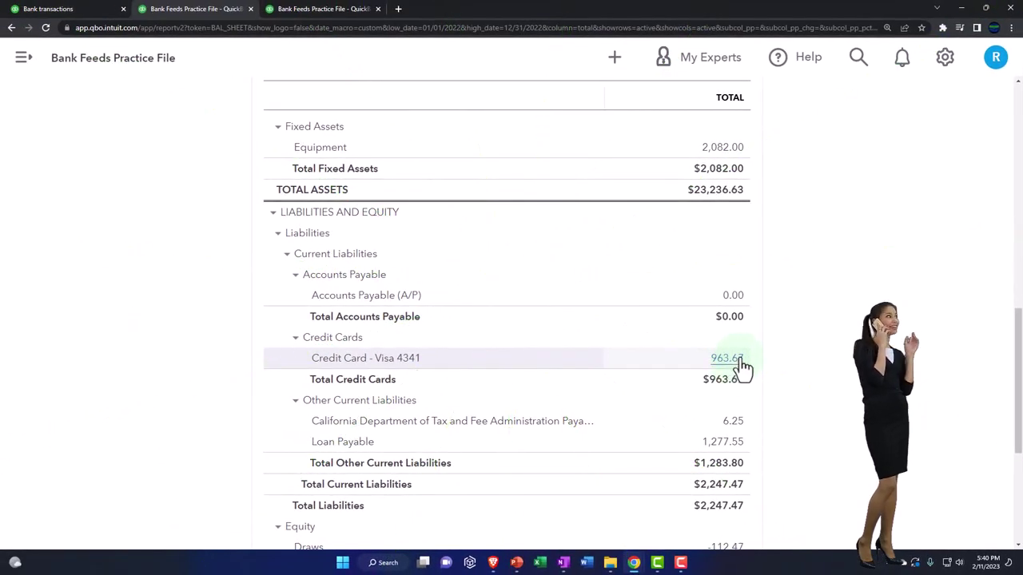
View the available new transaction forms over the Balance Sheet, such as Expense and Check, and close the list.
left_click(615, 60)
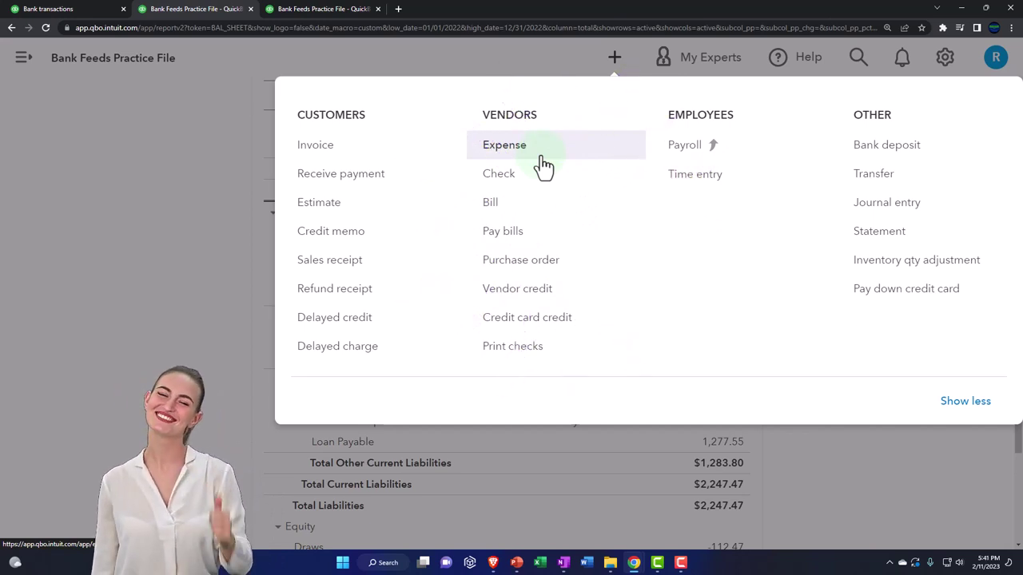
left_click(213, 253)
scroll(219, 311, "up", 5)
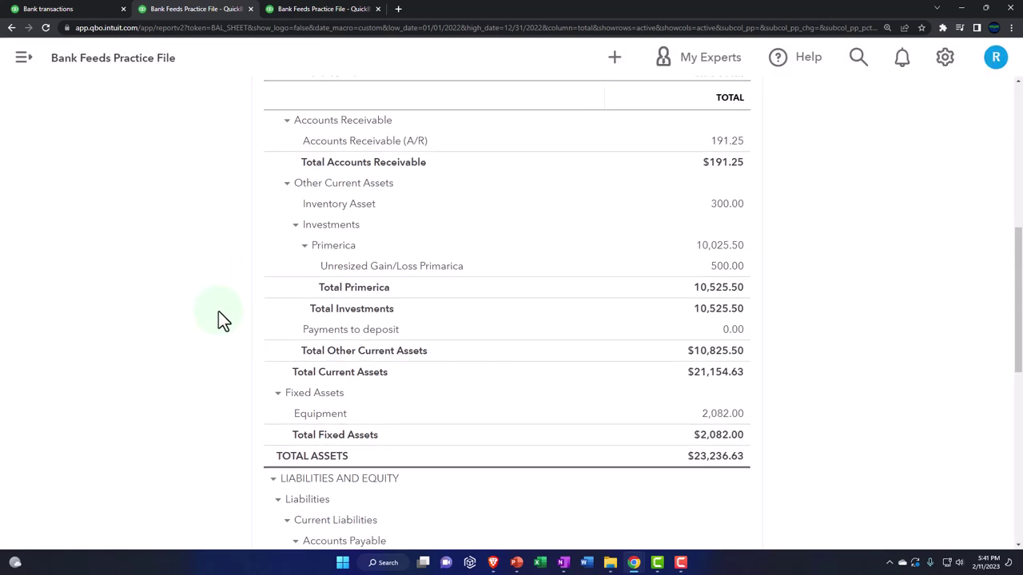
scroll(219, 311, "up", 1)
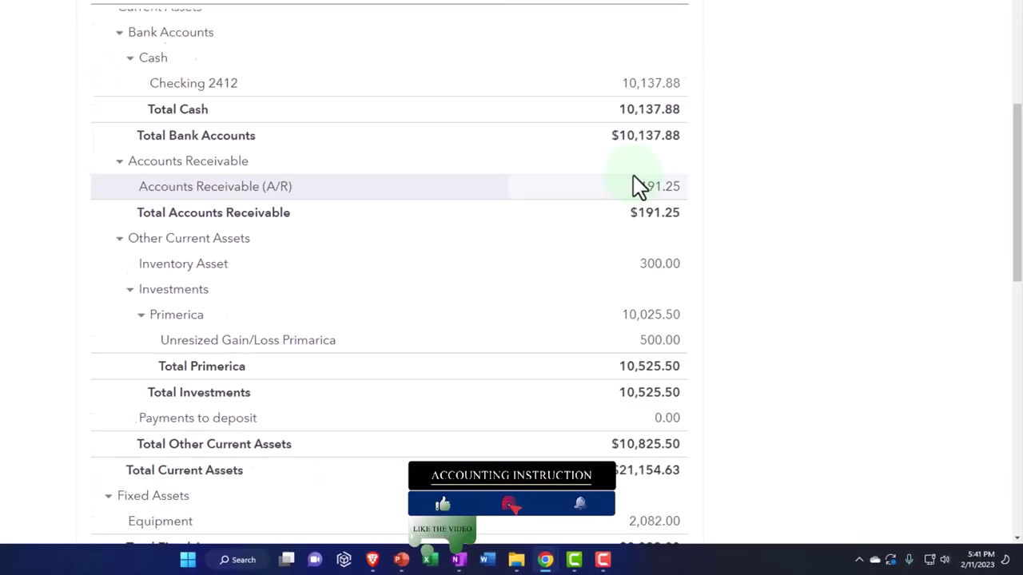
Open the Visa credit card's Transaction Report from its Balance Sheet amount, zoomed out to show all columns.
scroll(640, 185, "down", 5)
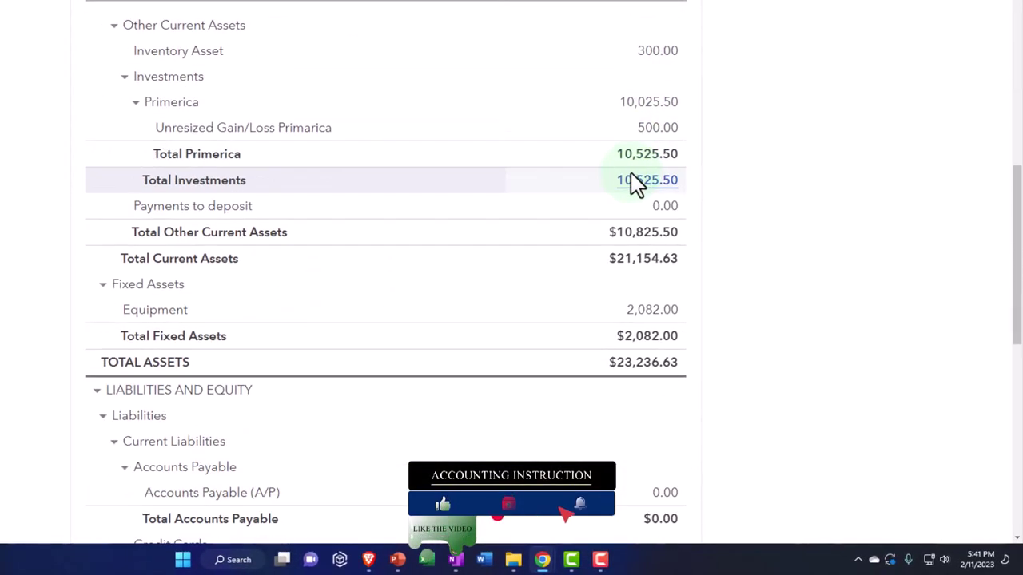
scroll(635, 185, "down", 1)
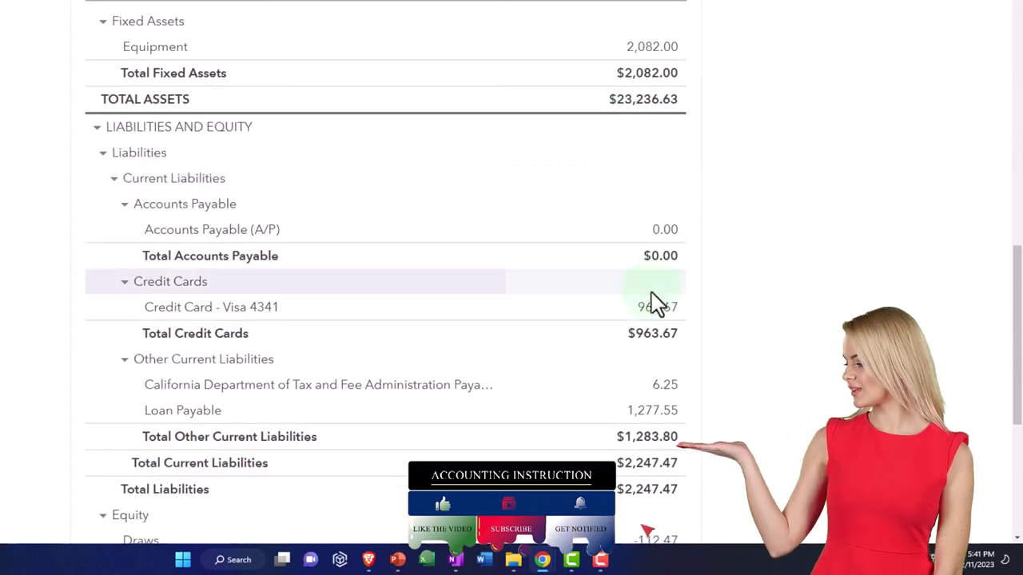
left_click(657, 309)
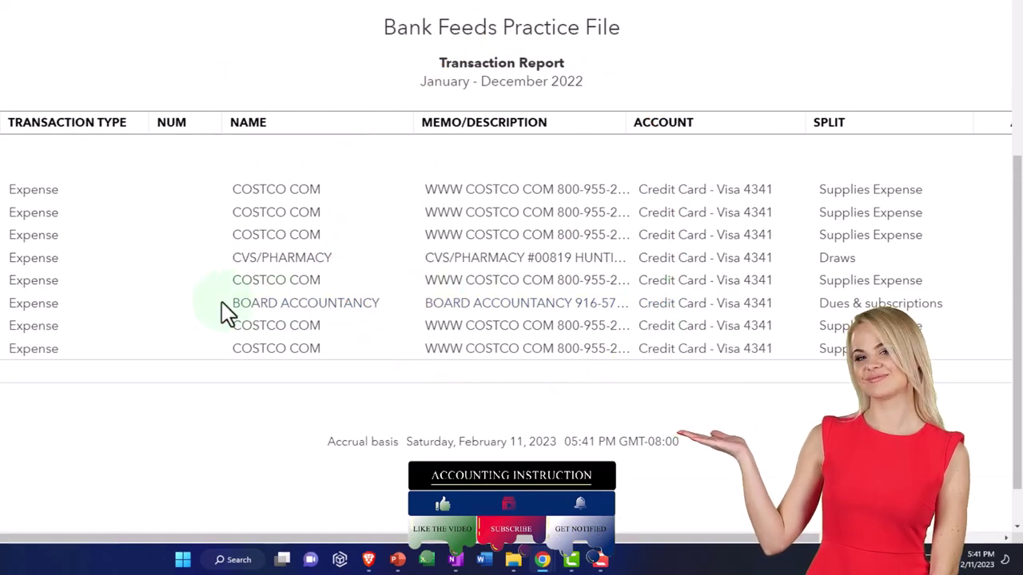
key("ctrl+minus")
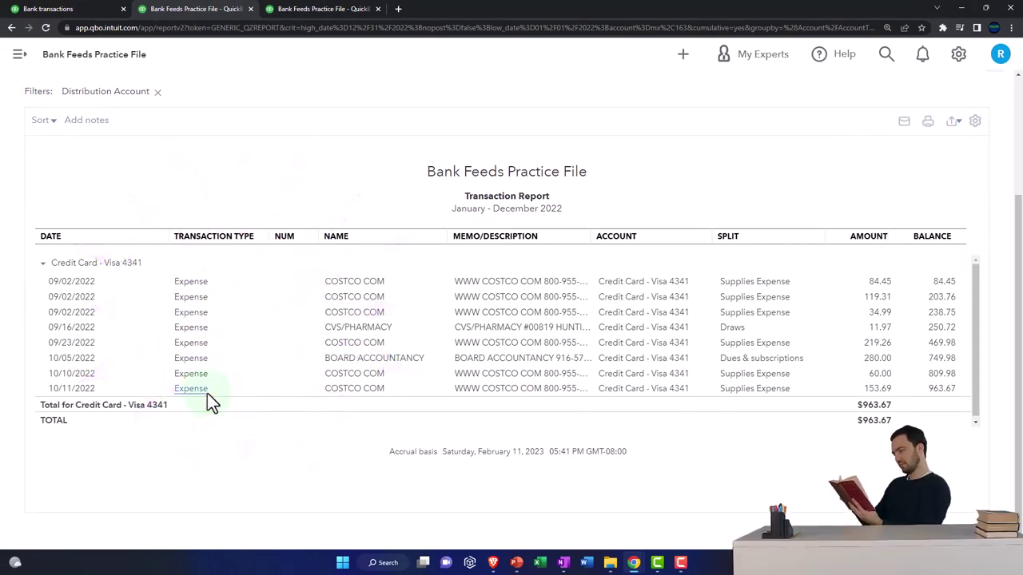
View the available new transaction forms from the credit card's Transaction Report, and return to the Balance Sheet.
left_click(688, 64)
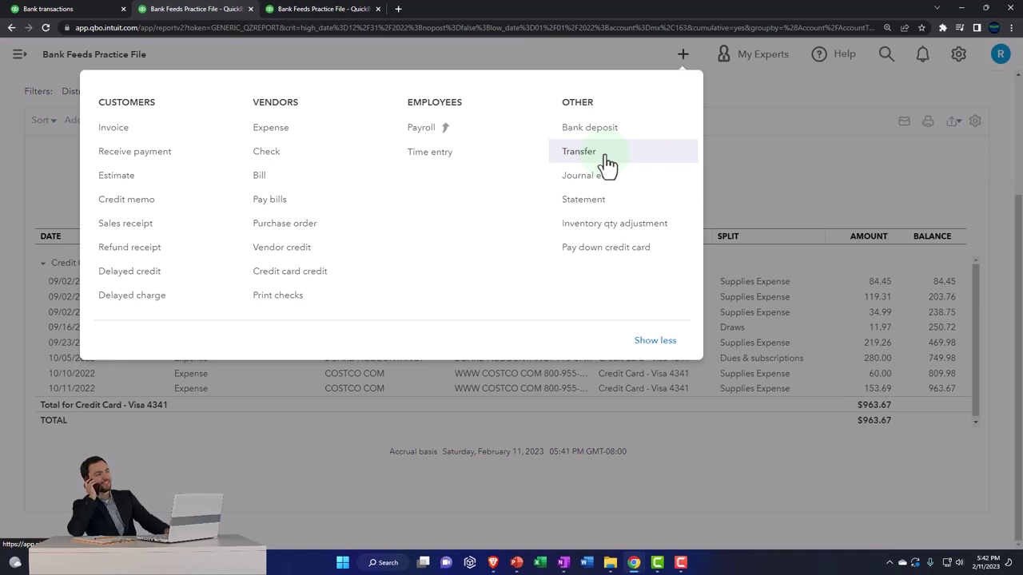
left_click(771, 164)
scroll(48, 88, "up", 3)
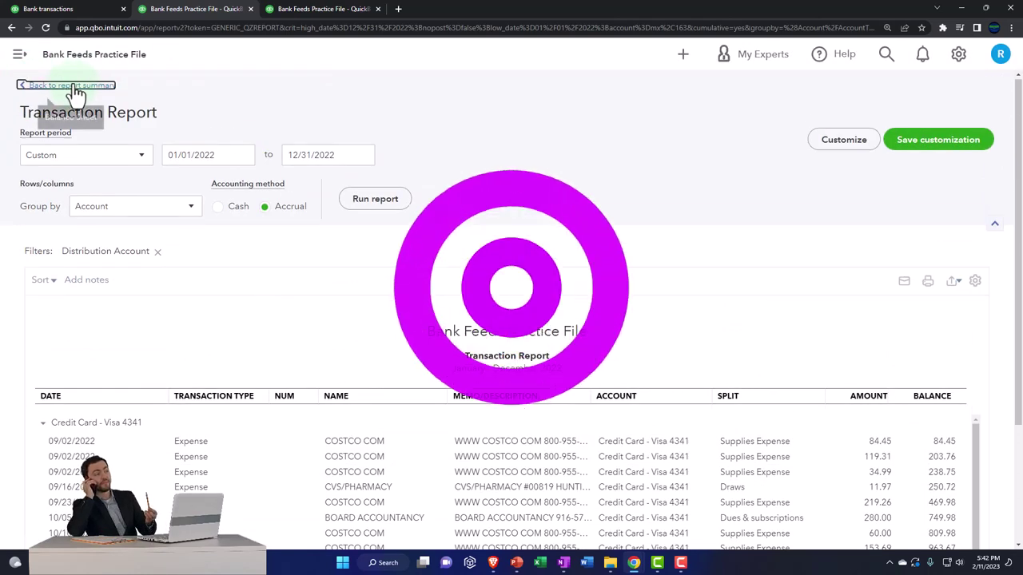
left_click(72, 85)
Review the checking account's Transaction Report, opened from its Balance Sheet amount, and return to the Balance Sheet.
scroll(376, 392, "down", 8)
scroll(388, 388, "up", 5)
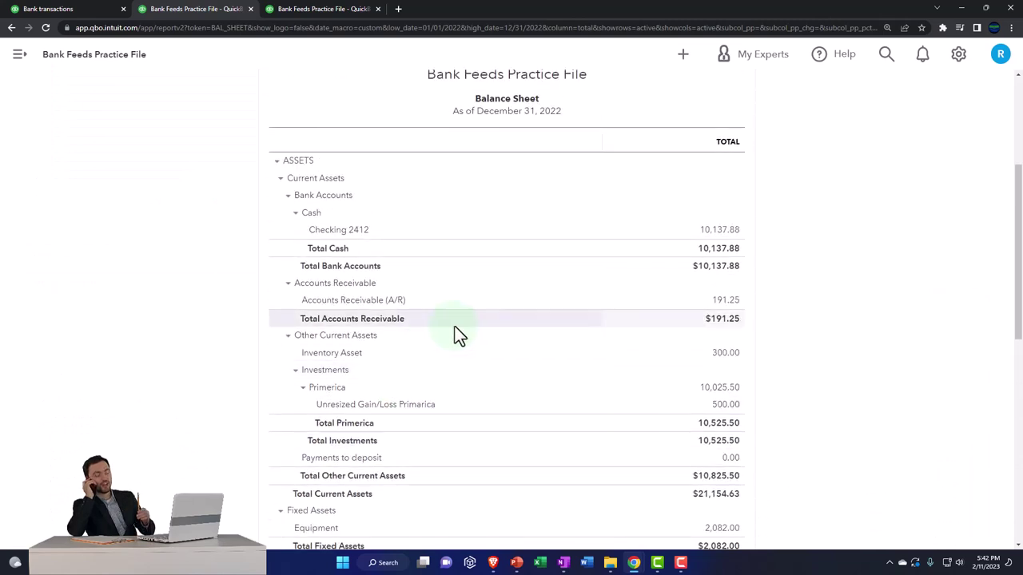
left_click(726, 230)
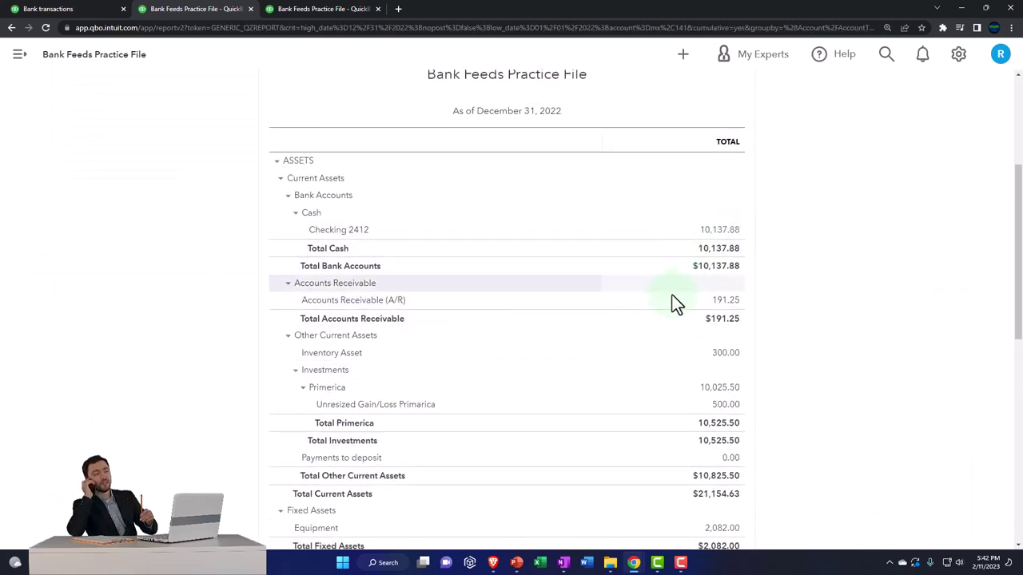
scroll(578, 387, "down", 5)
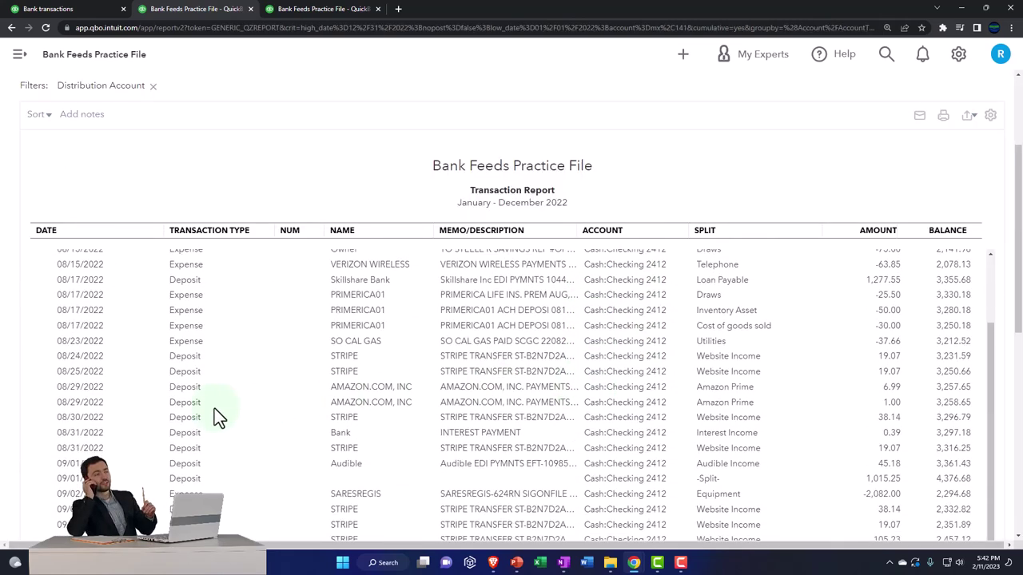
scroll(214, 409, "up", 3)
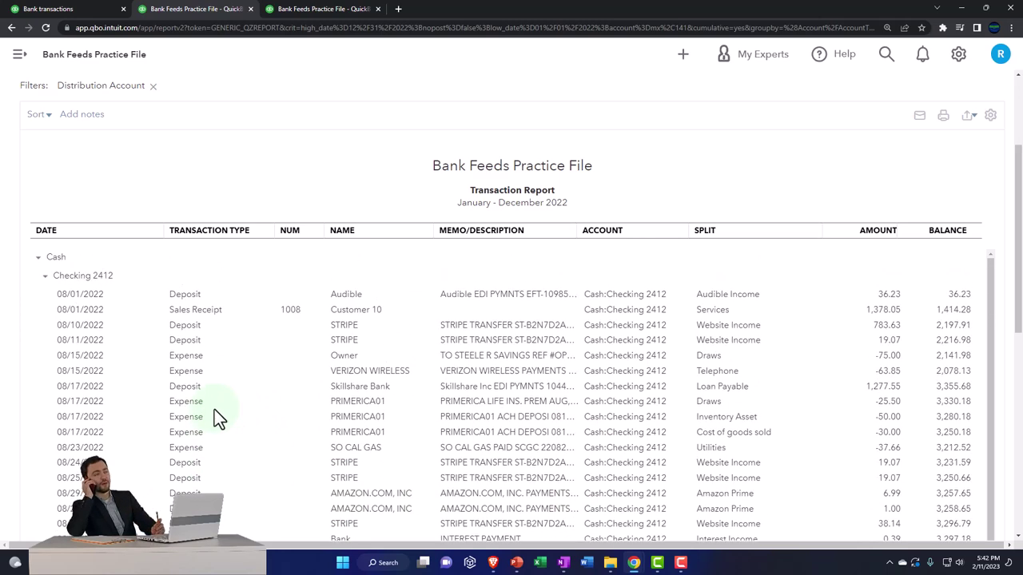
scroll(118, 231, "up", 3)
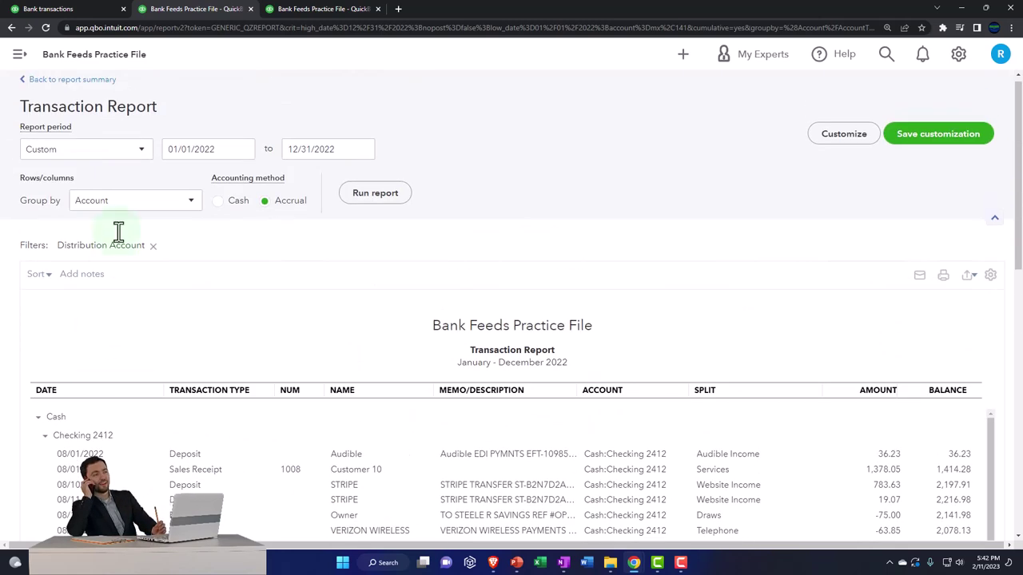
left_click(97, 83)
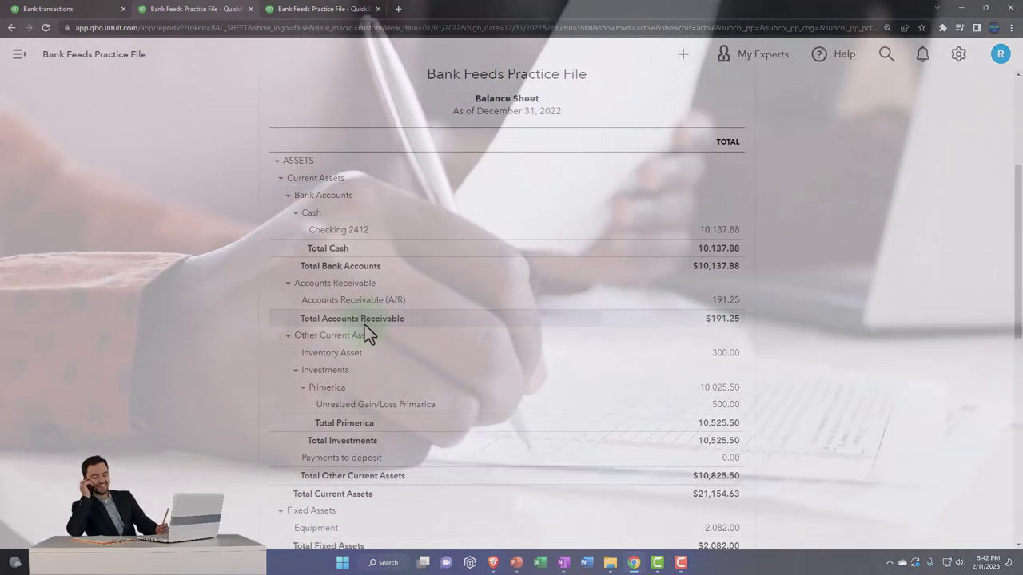
Reopen the Visa credit card's Transaction Report from the Balance Sheet and review its expense transactions.
scroll(359, 381, "down", 4)
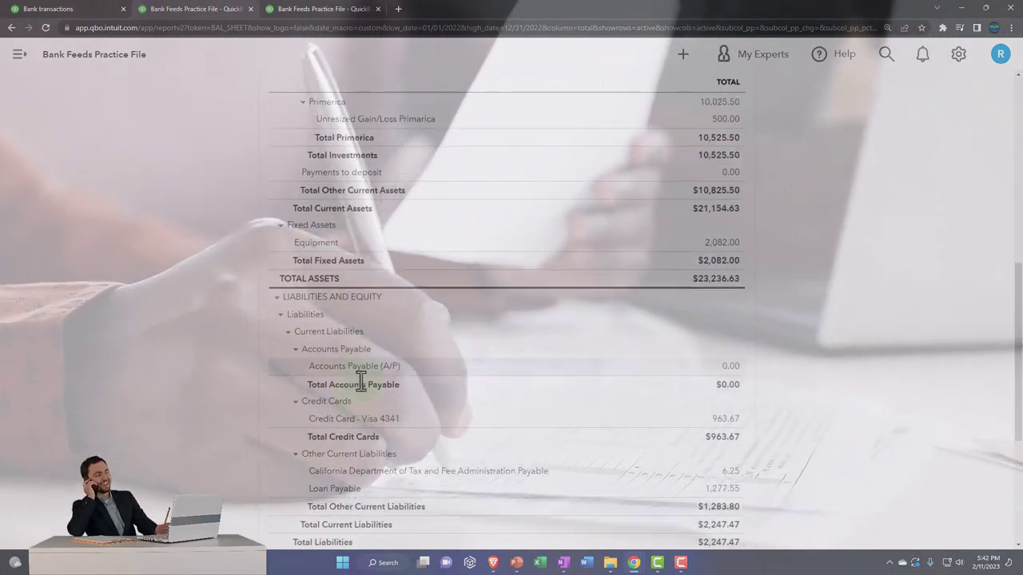
left_click(729, 414)
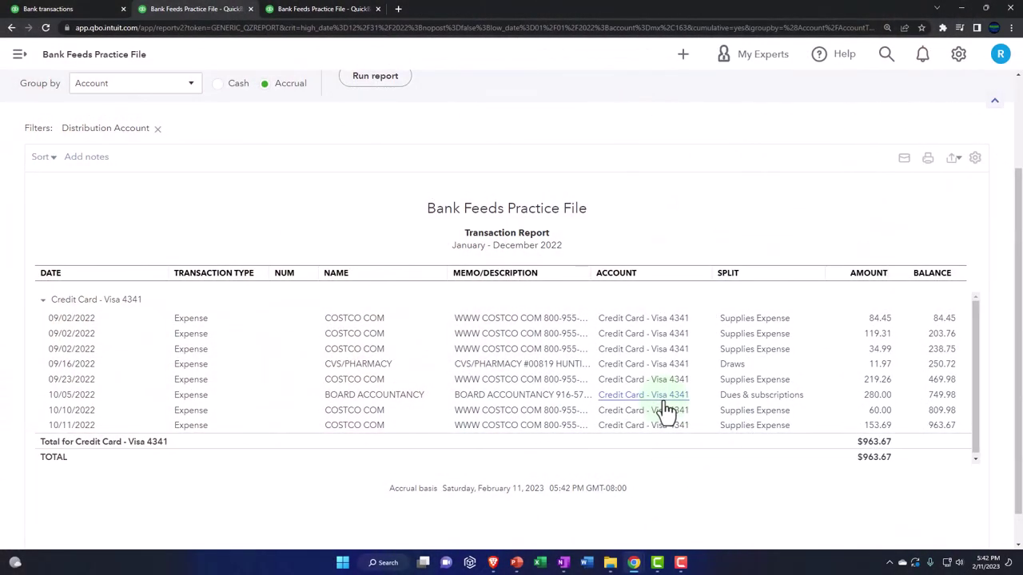
scroll(665, 409, "up", 2)
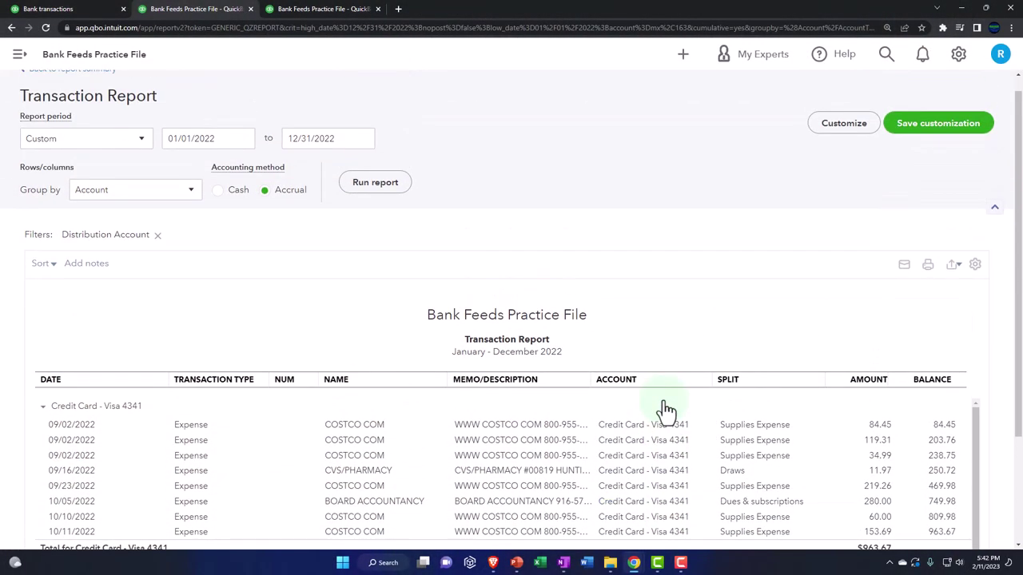
scroll(665, 410, "up", 1)
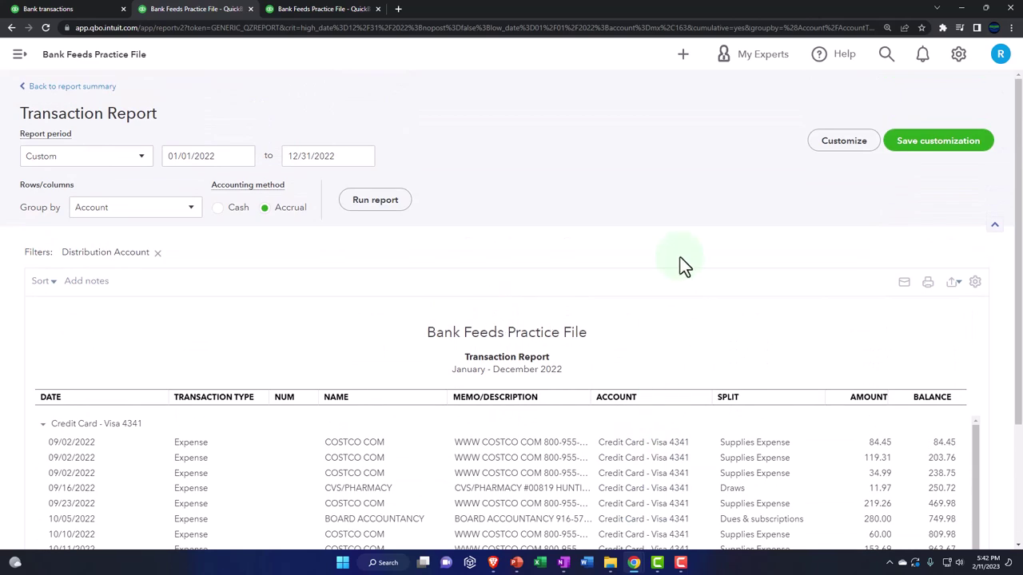
Check the Bank deposit, Transfer and Expense entries among the new transaction forms, and go back to the Balance Sheet.
left_click(684, 56)
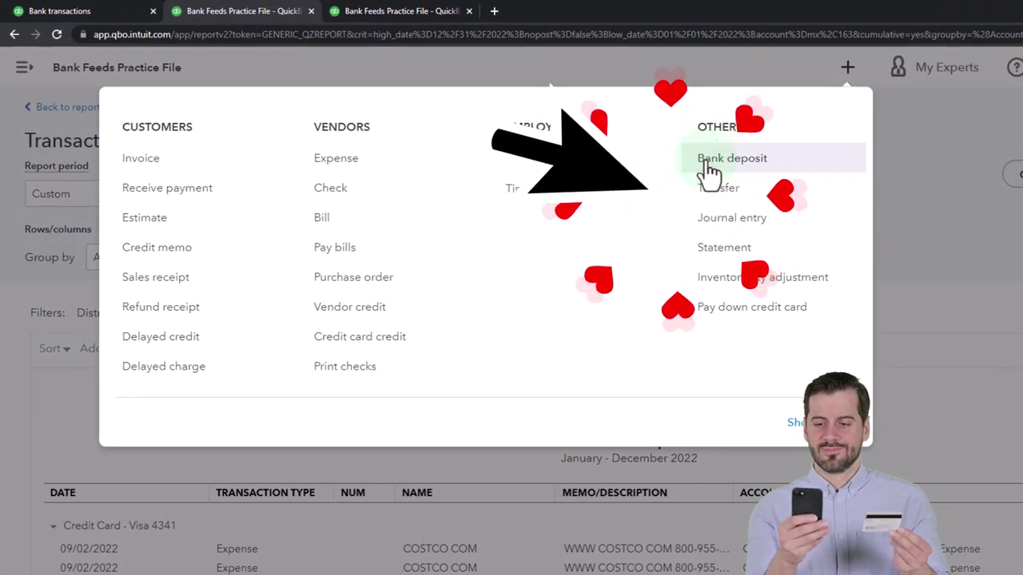
left_click(767, 174)
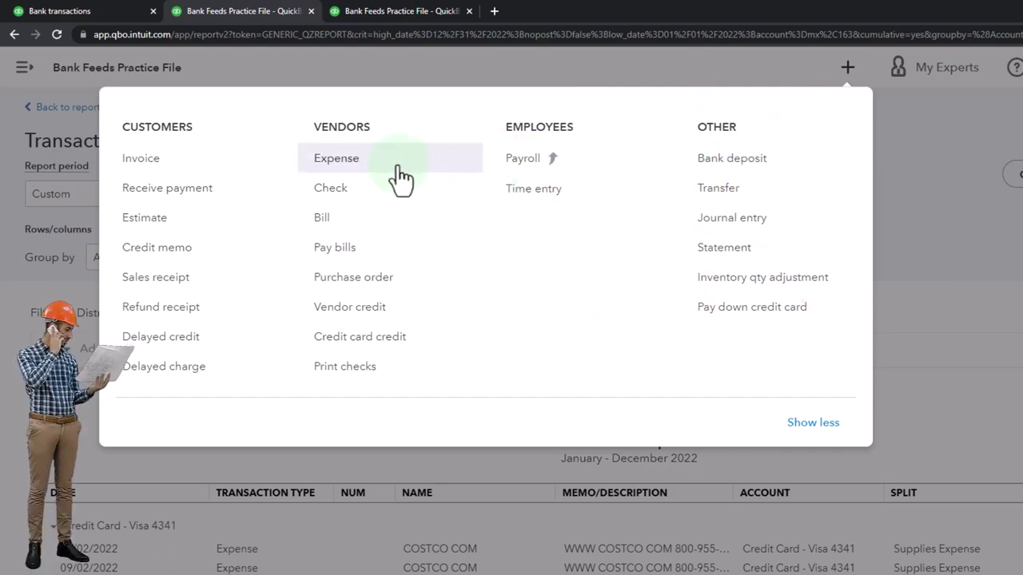
left_click(888, 187)
left_click(77, 108)
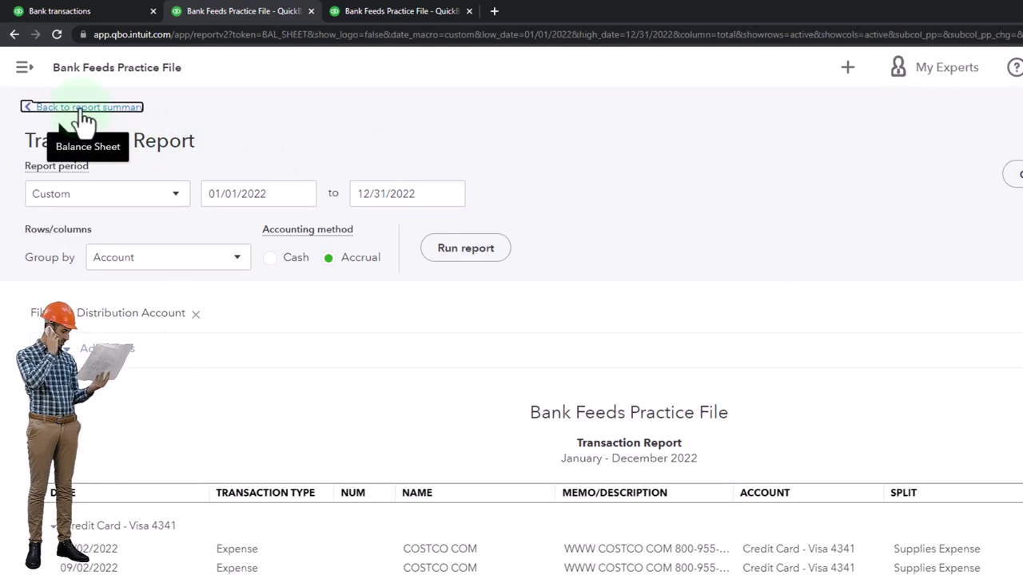
Open the checking account's Transaction Report from its amount under Bank Accounts on the Balance Sheet.
scroll(355, 344, "up", 5)
scroll(359, 358, "up", 3)
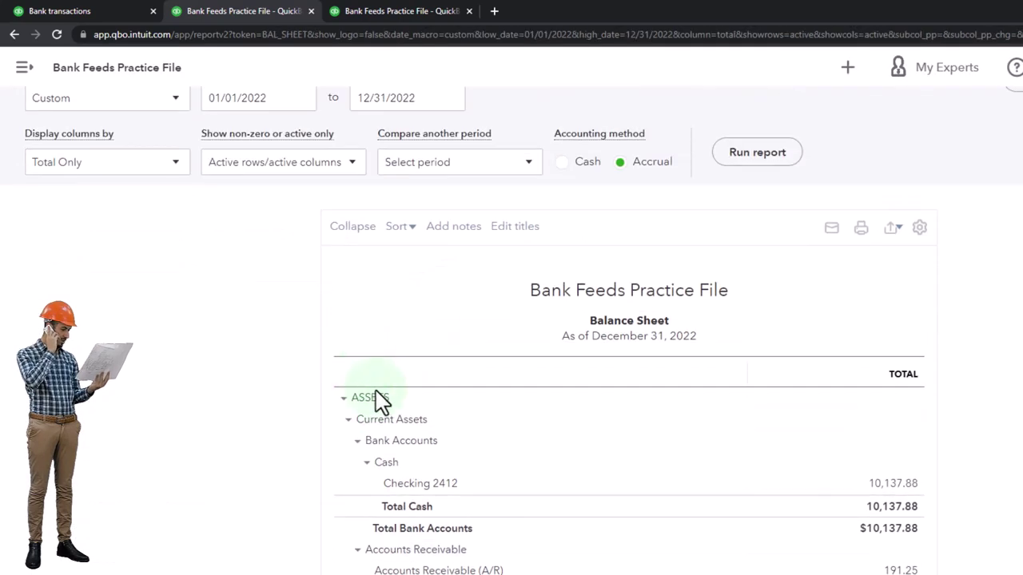
scroll(381, 402, "down", 2)
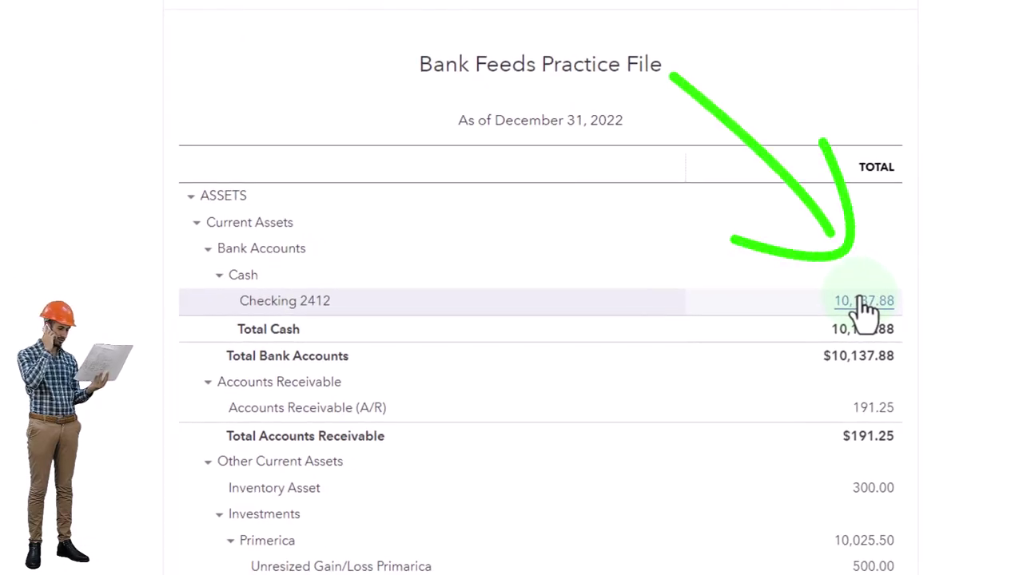
left_click(862, 300)
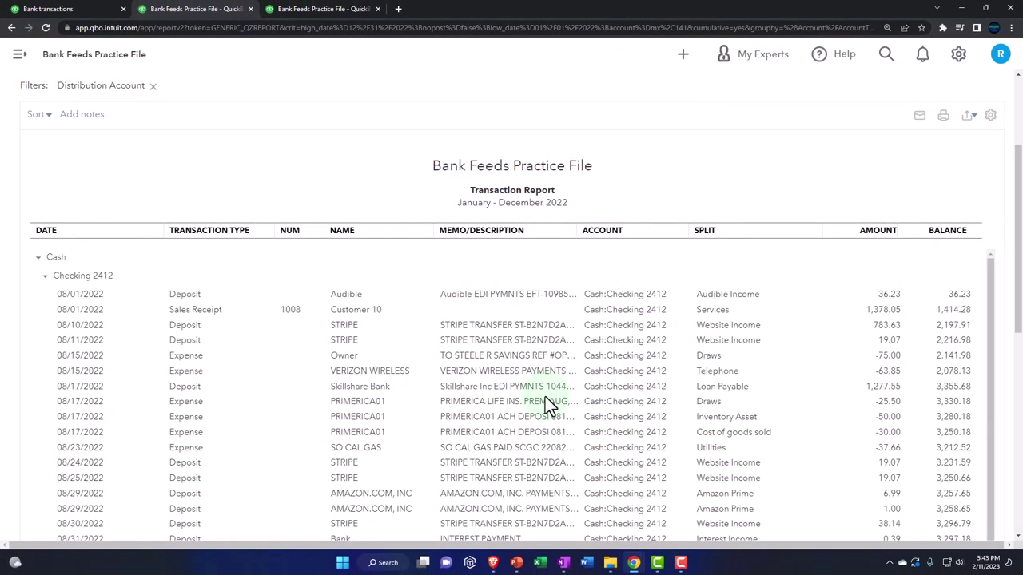
Return to the Balance Sheet and check the Pay down credit card entry among the new transaction forms.
scroll(444, 405, "up", 2)
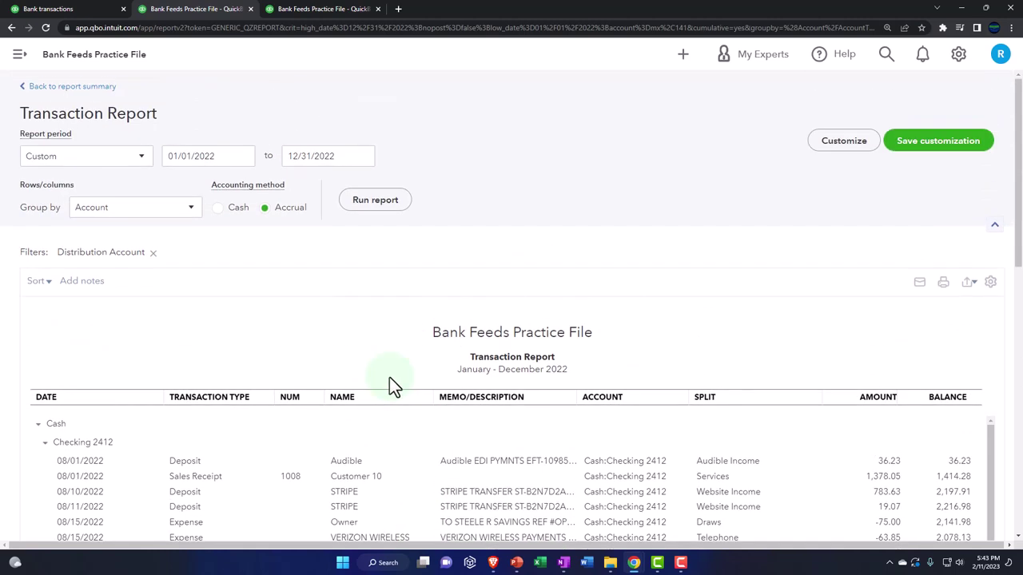
left_click(75, 88)
scroll(559, 84, "down", 3)
left_click(682, 64)
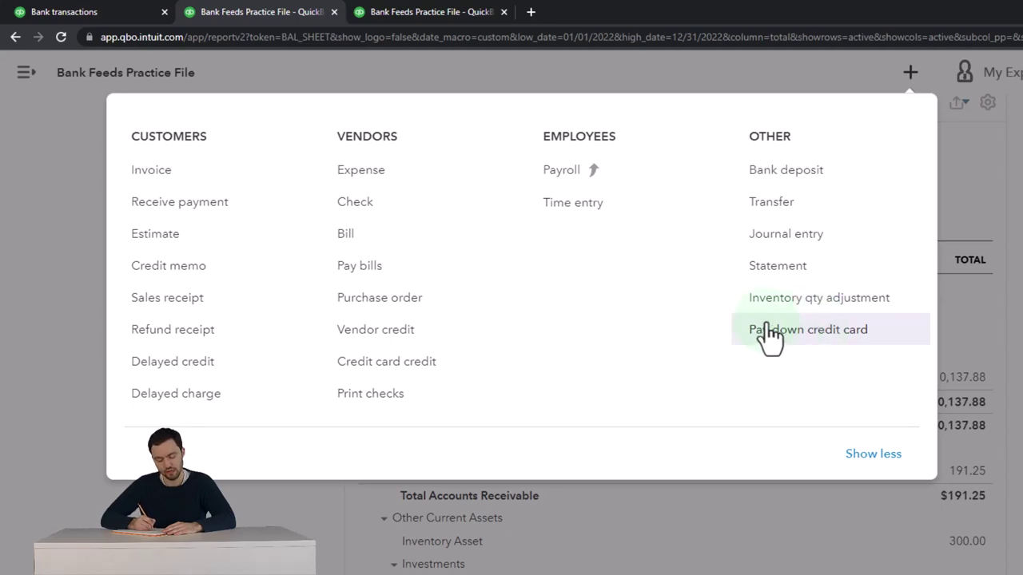
left_click(254, 540)
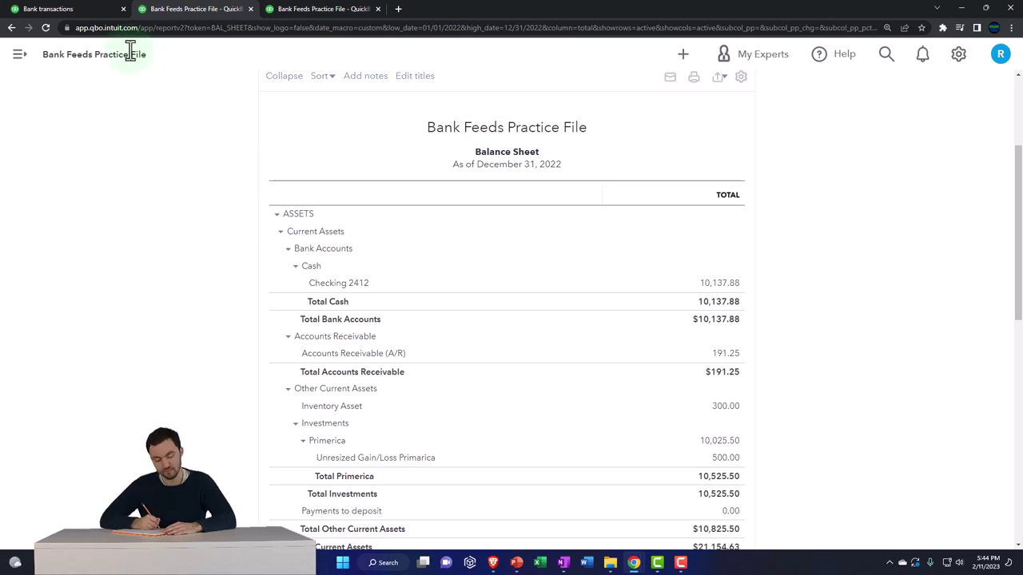
Review the Visa credit card's automatic payments awaiting review in the bank transactions.
left_click(88, 8)
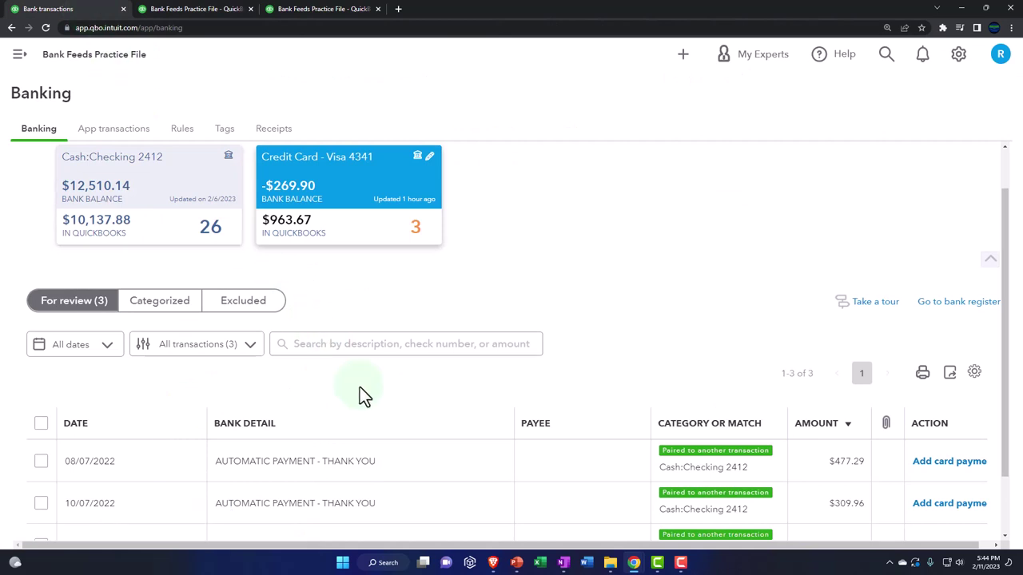
scroll(359, 388, "down", 1)
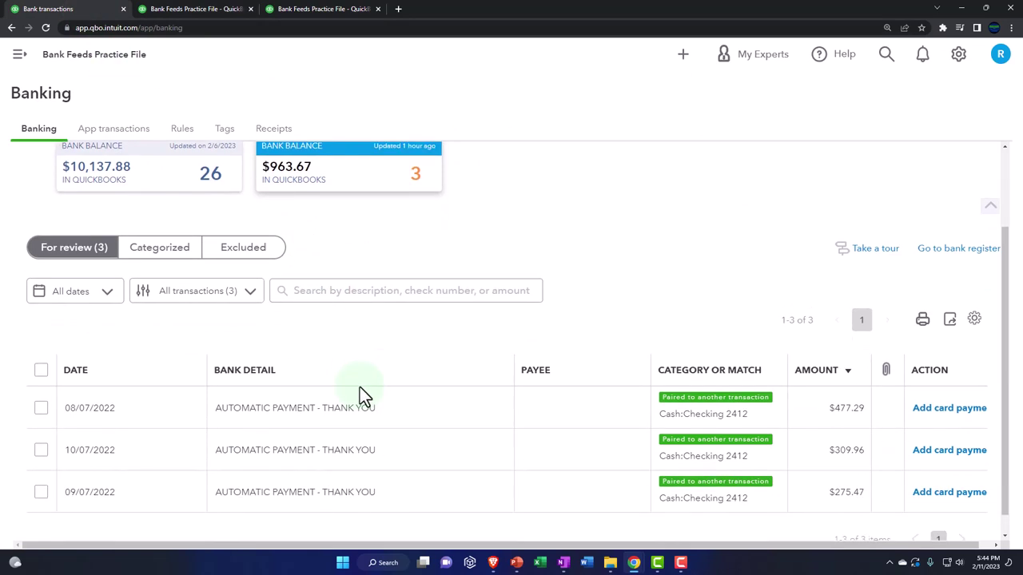
scroll(359, 391, "up", 1)
Examine the checking account's feed for credit card payments paired with the Visa, and compare them with the Visa feed's entries.
left_click(171, 221)
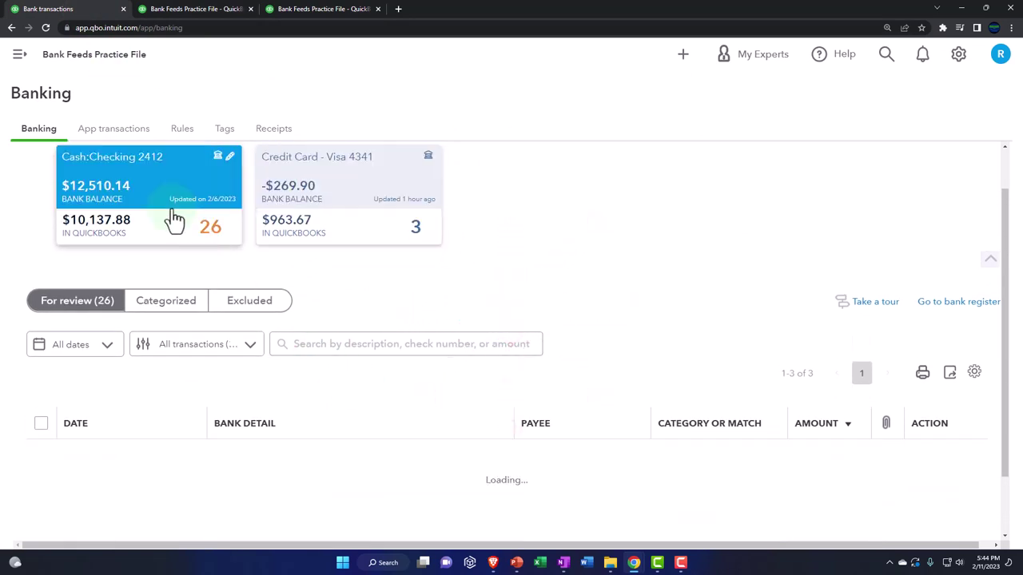
scroll(259, 328, "down", 1)
scroll(257, 320, "down", 4)
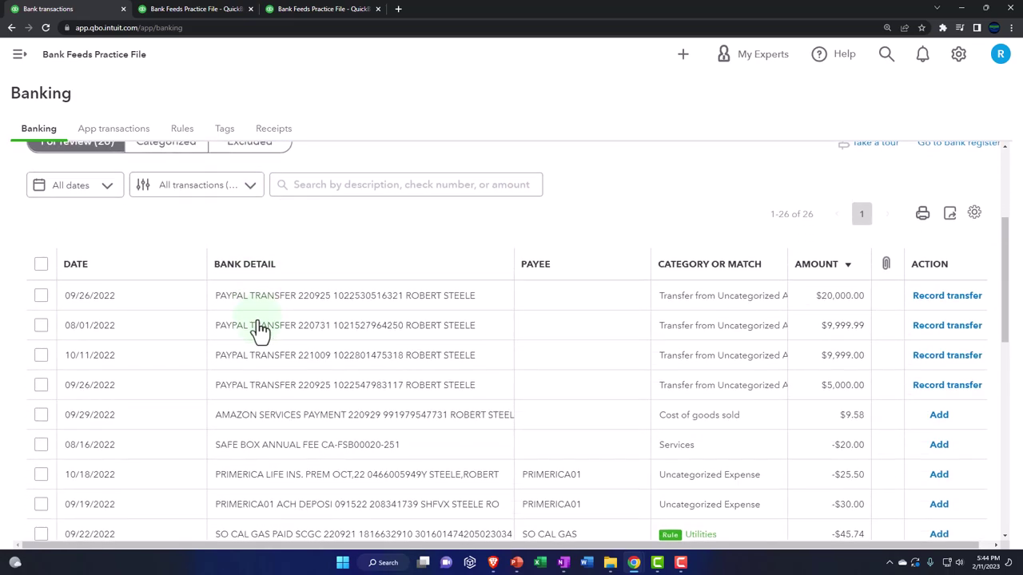
scroll(258, 329, "down", 5)
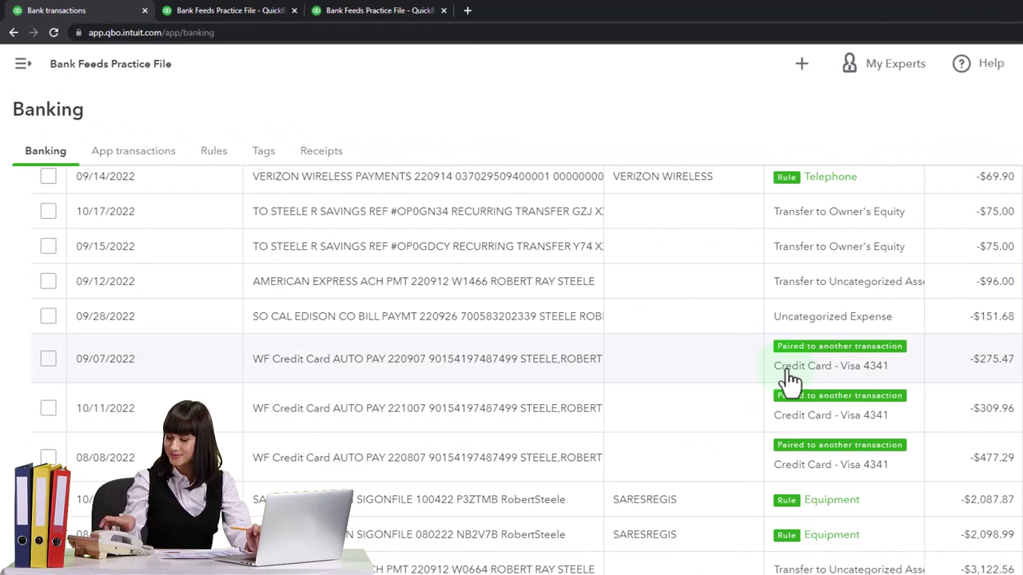
scroll(789, 382, "down", 1)
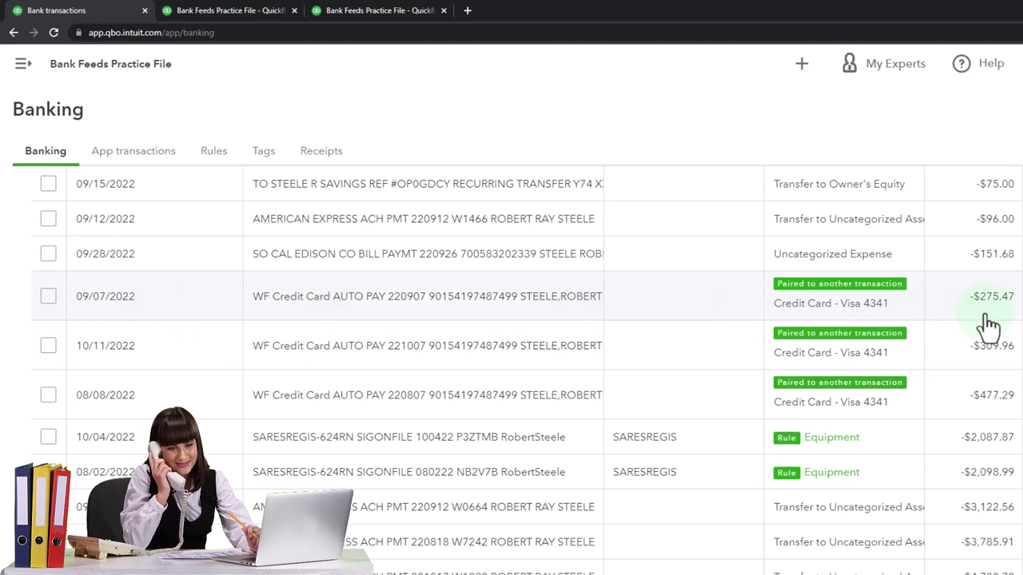
scroll(982, 343, "up", 10)
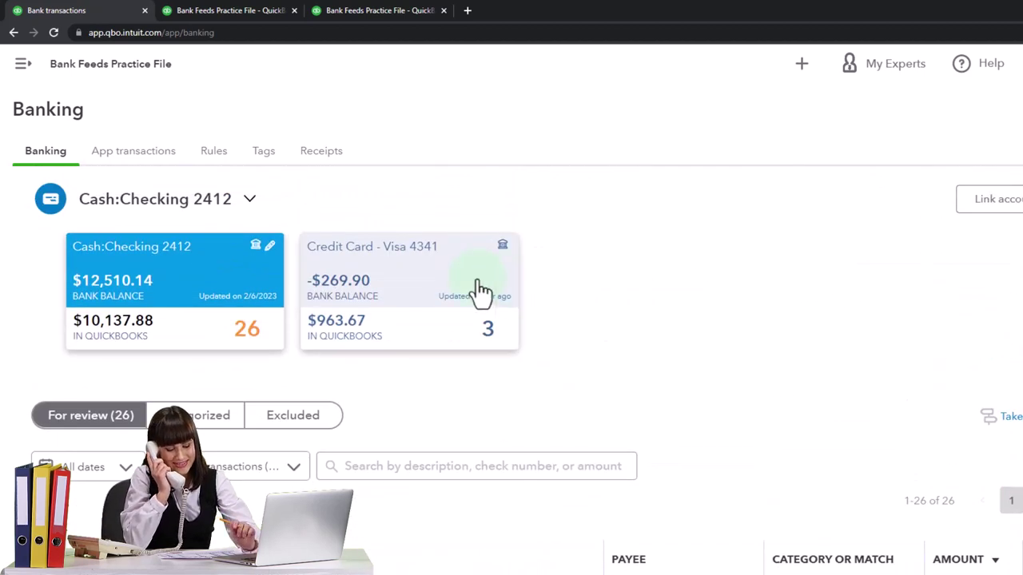
left_click(479, 292)
scroll(413, 399, "down", 2)
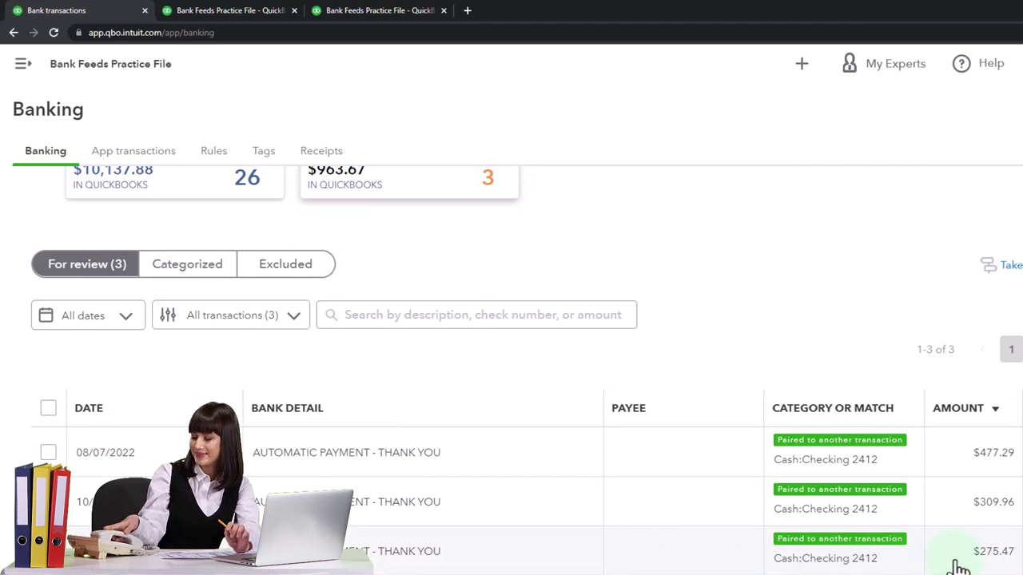
scroll(360, 493, "up", 2)
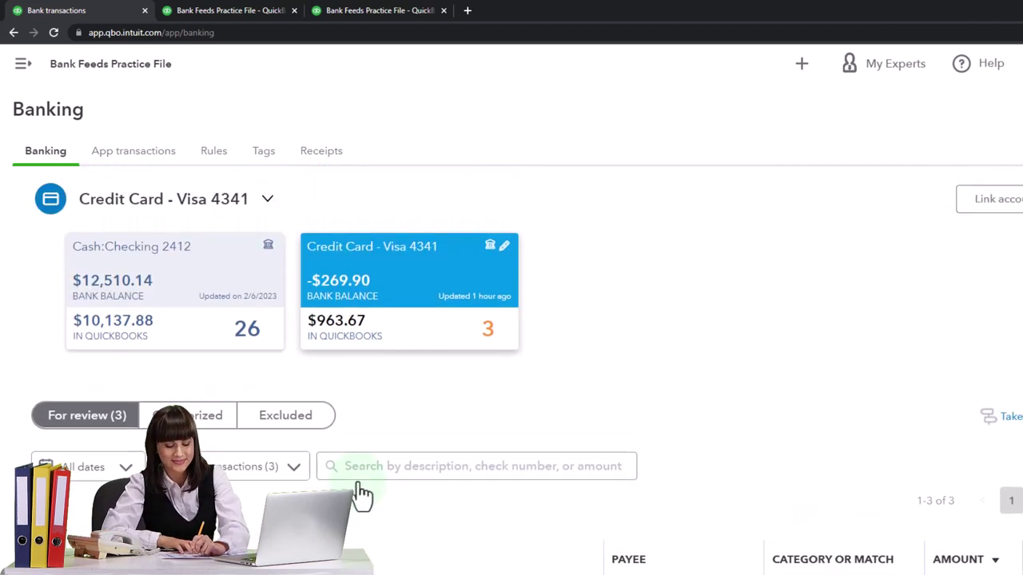
Expand the 09/07/2022 WF Credit Card AUTO PAY transaction in the checking account's feed to see its paired transaction details.
left_click(175, 335)
scroll(144, 456, "down", 9)
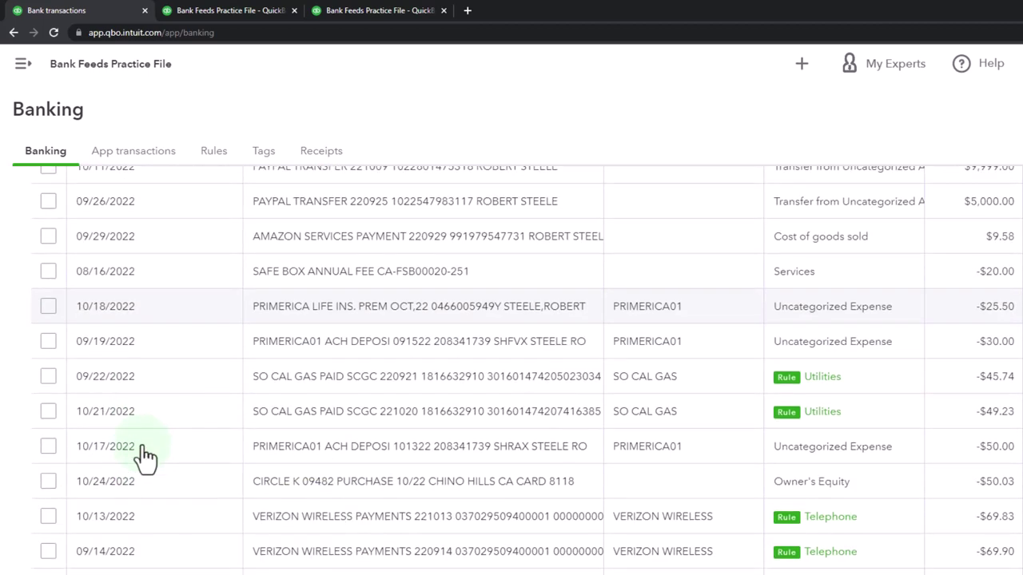
scroll(145, 456, "down", 3)
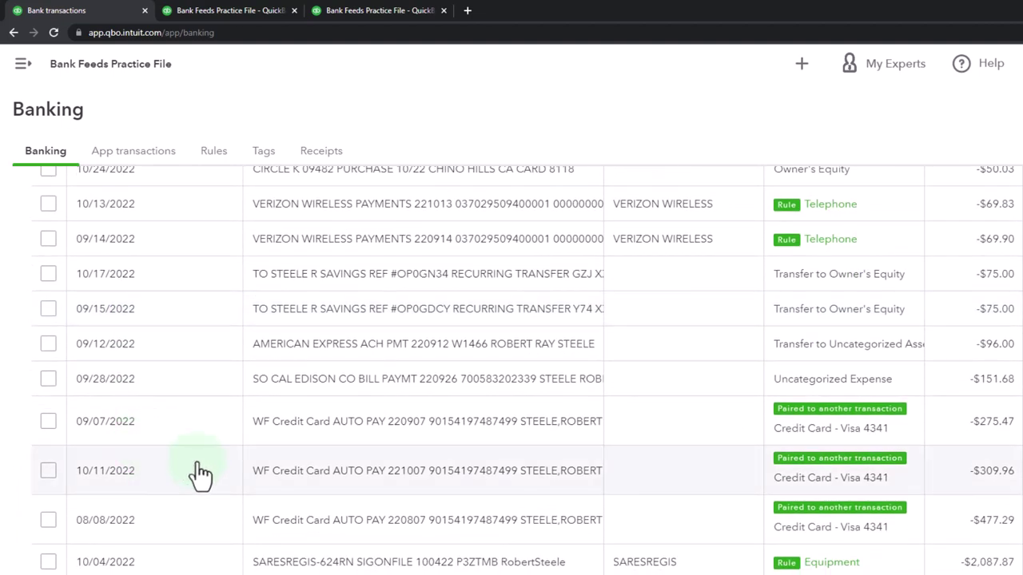
left_click(376, 444)
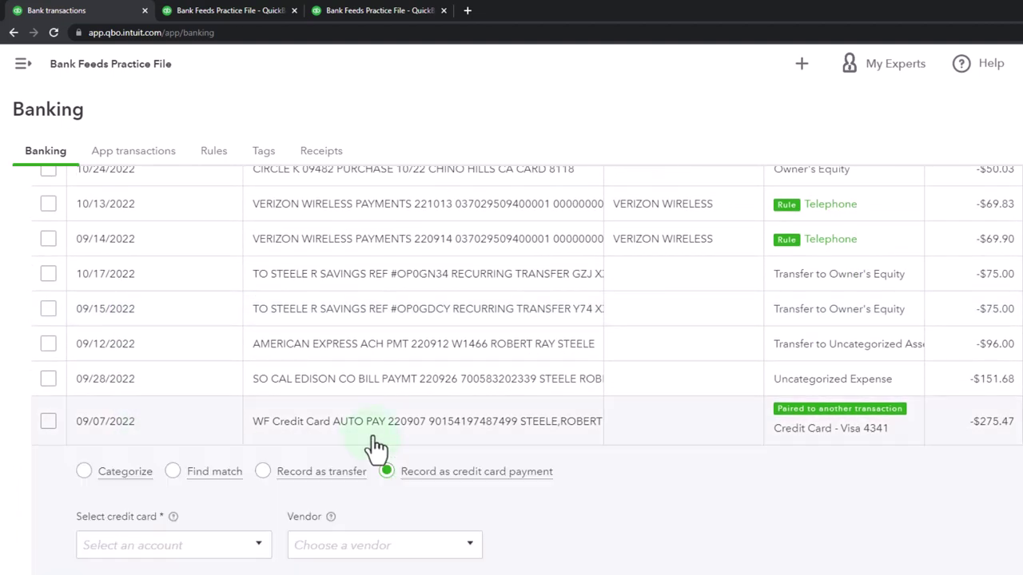
scroll(375, 445, "down", 4)
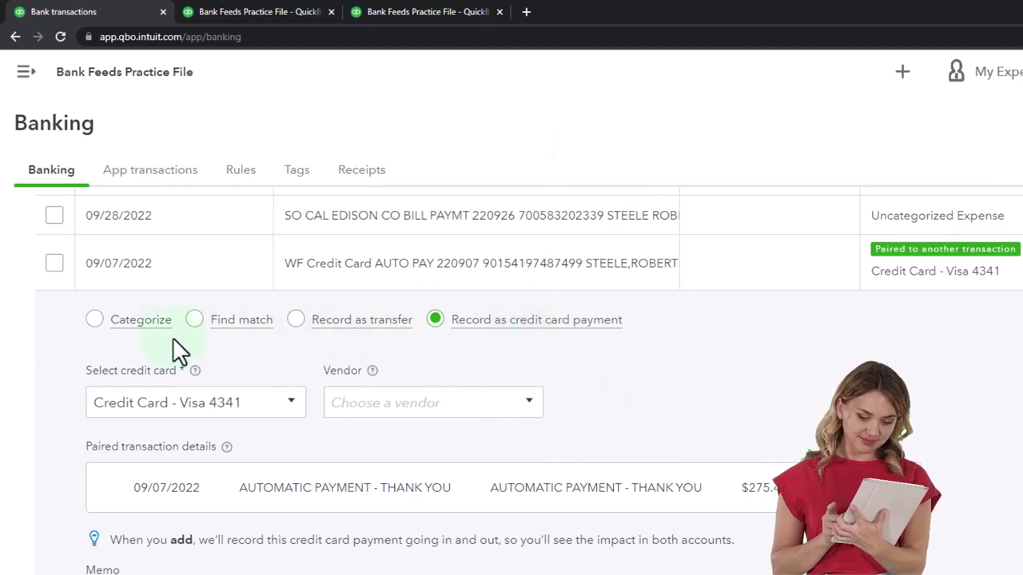
Check the Categorize and Record as transfer options, and add the 09/07/2022 transaction using Record as credit card payment for the Visa.
left_click(94, 320)
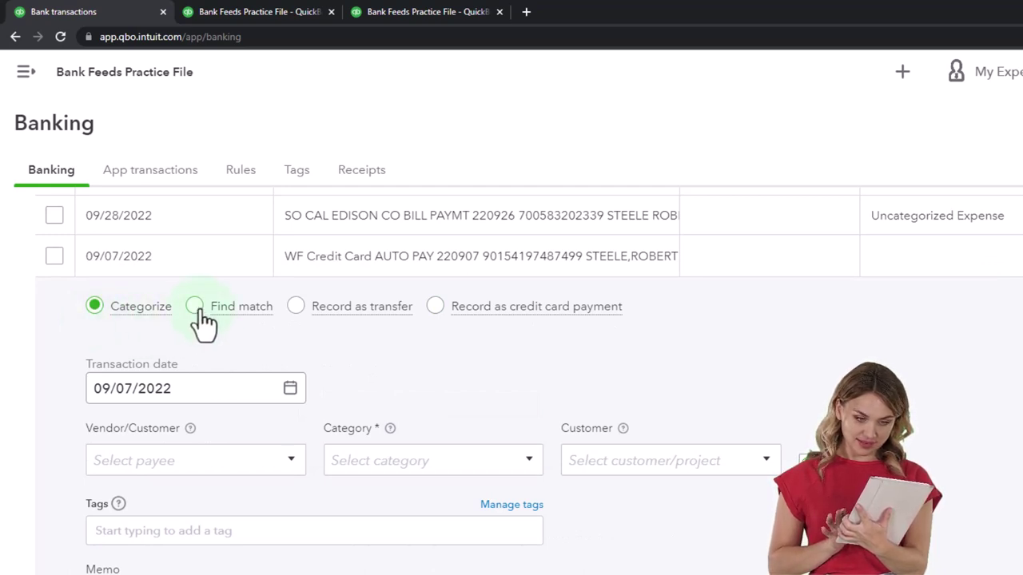
left_click(295, 308)
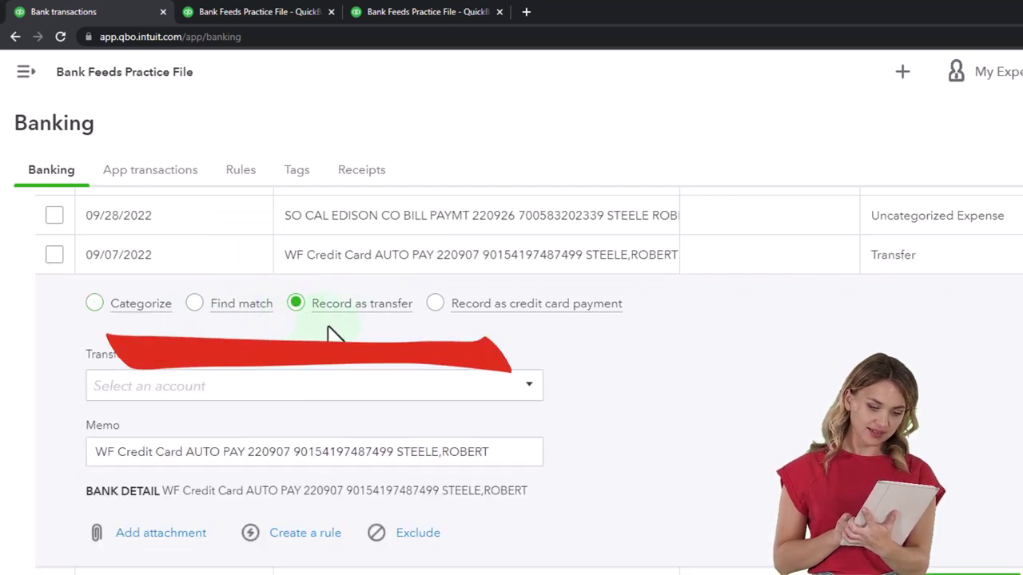
left_click(437, 306)
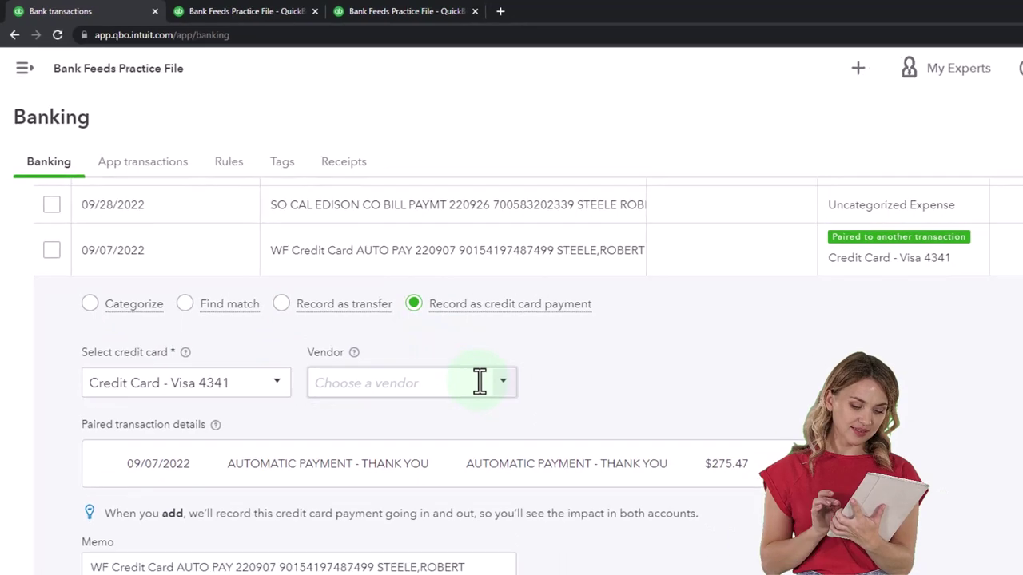
scroll(479, 382, "down", 1)
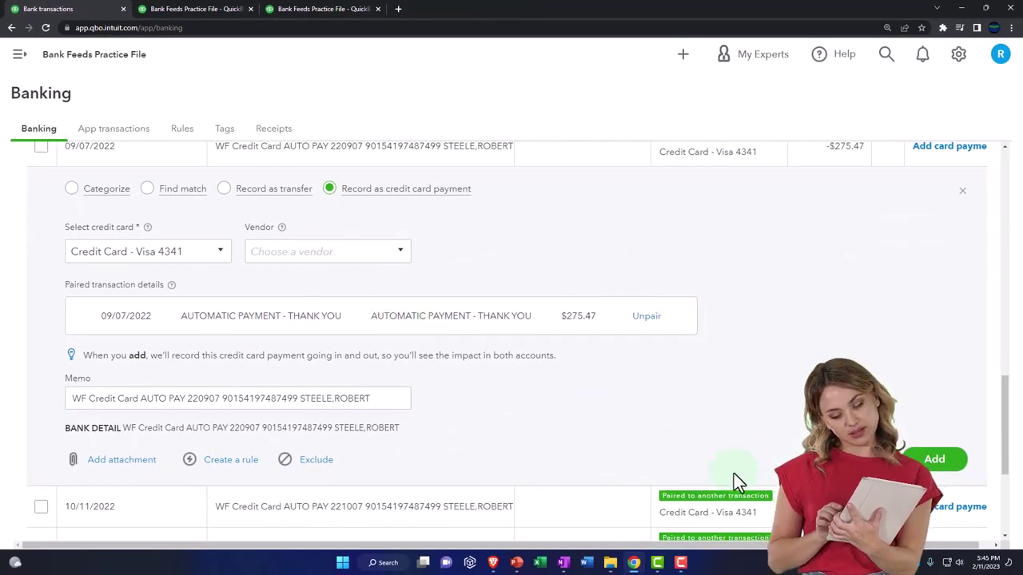
left_click(919, 471)
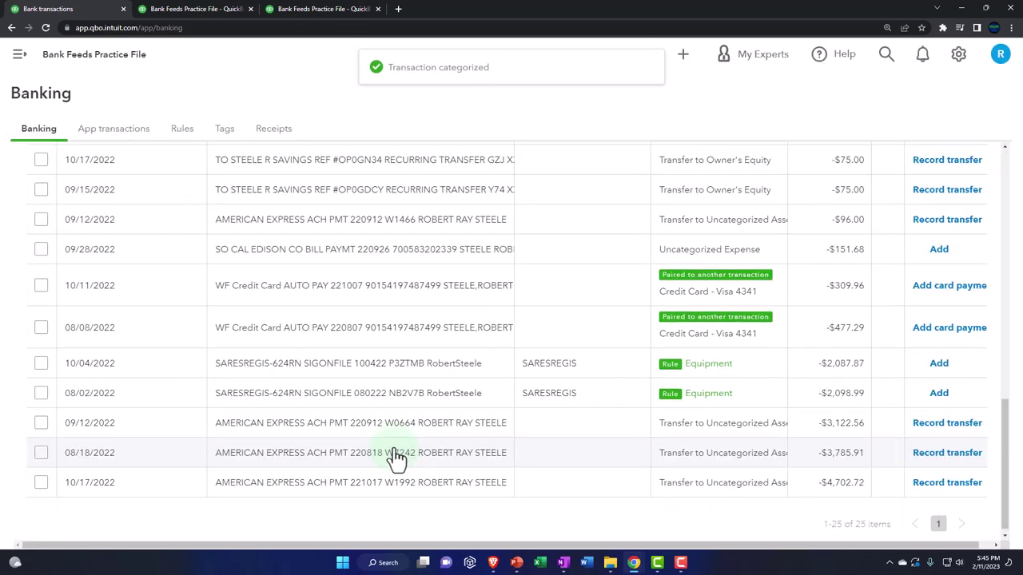
Check the payments remaining in the Visa's feed, and rerun the 2022 Balance Sheet with the recorded payment.
left_click(338, 262)
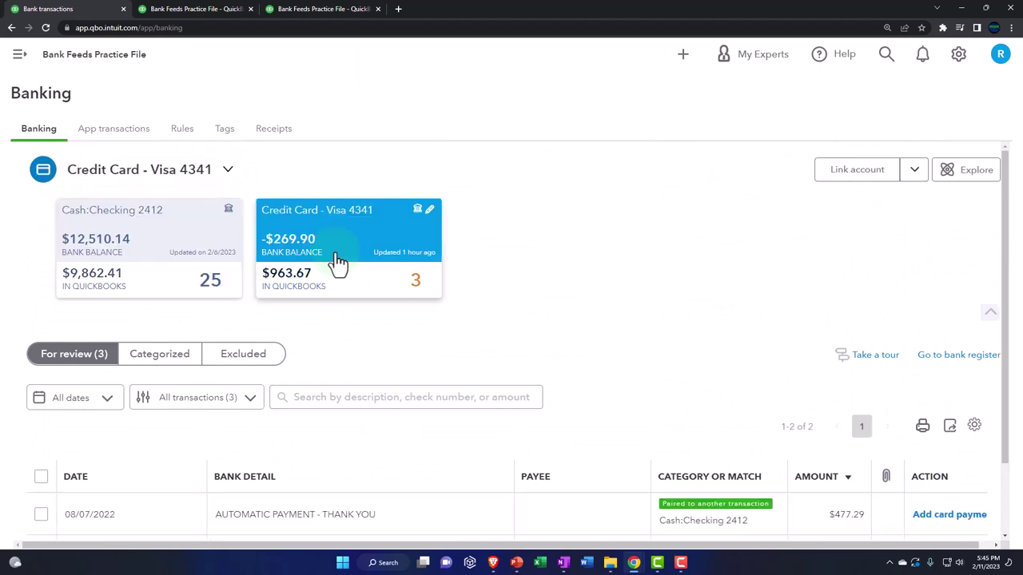
scroll(363, 333, "down", 1)
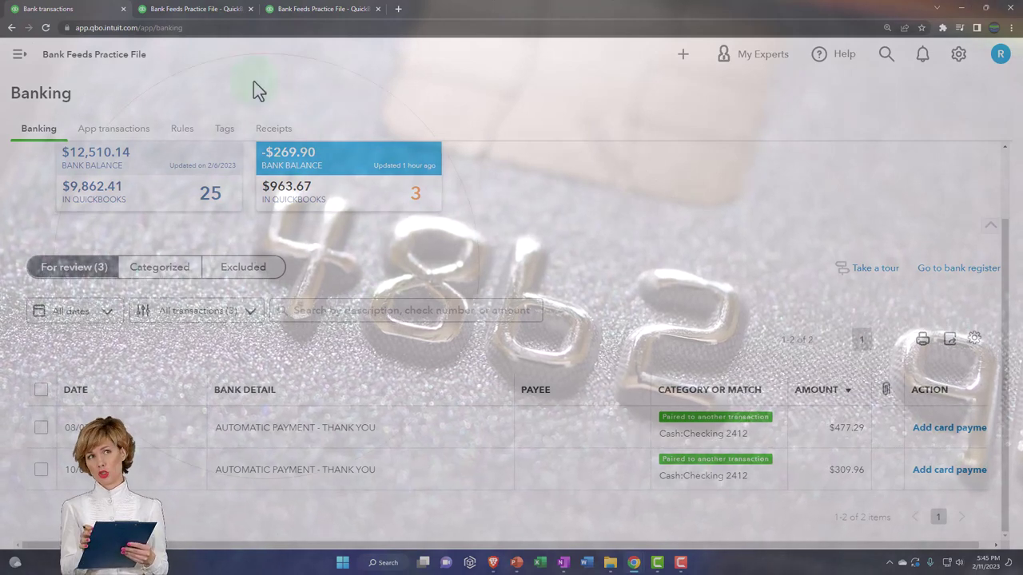
left_click(201, 11)
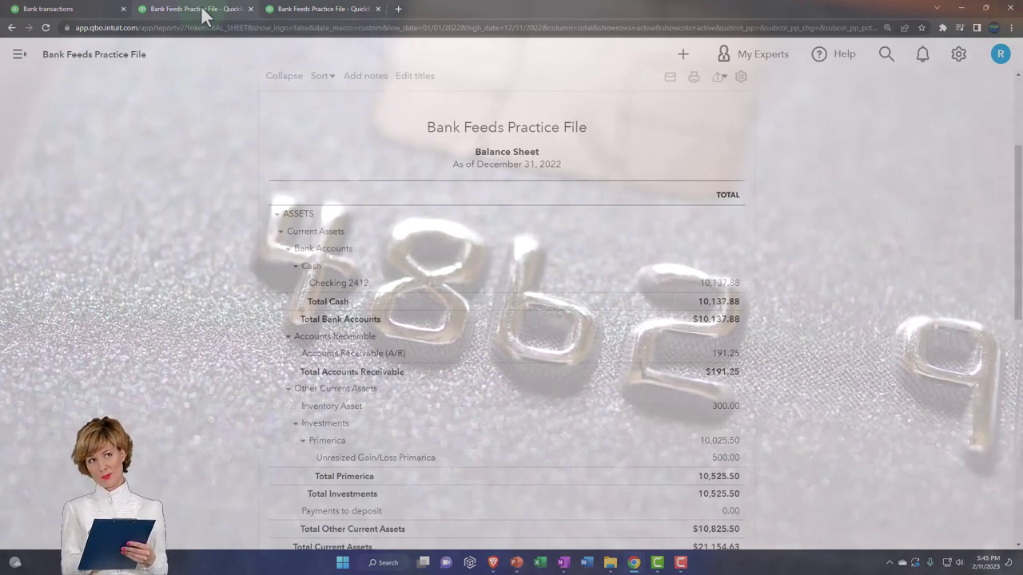
scroll(447, 335, "up", 2)
left_click(610, 200)
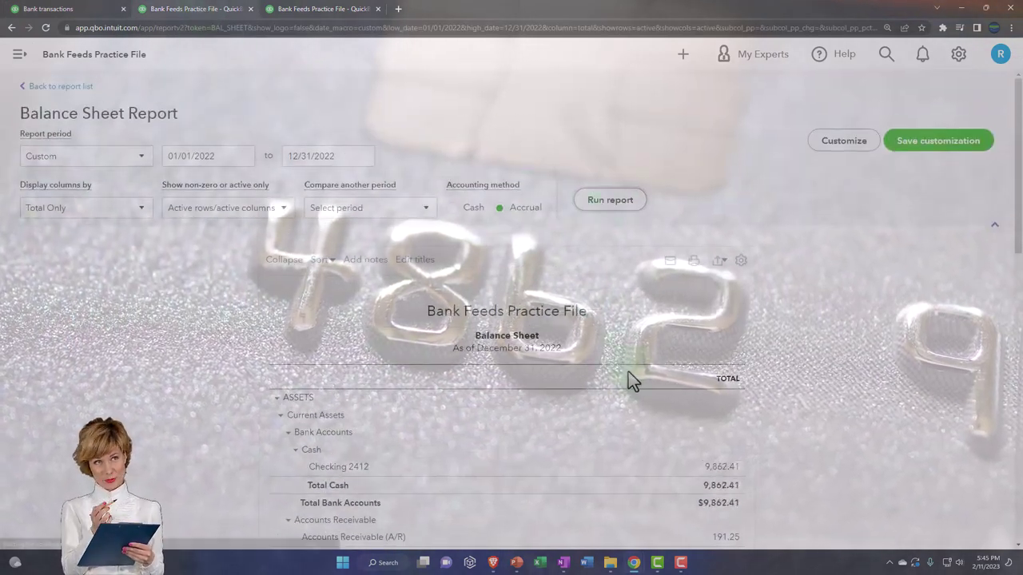
scroll(628, 381, "down", 2)
key("ctrl+plus")
key("ctrl+plus")
key("ctrl+plus")
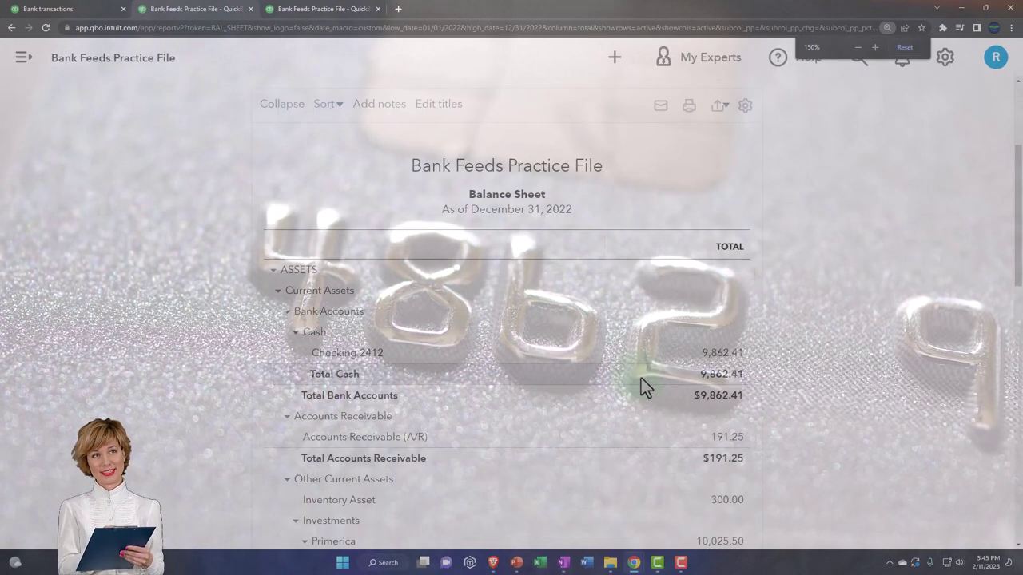
Open the checking account's Transaction Report from the Balance Sheet and locate the 09/07/2022 Credit Card Payment.
left_click(716, 354)
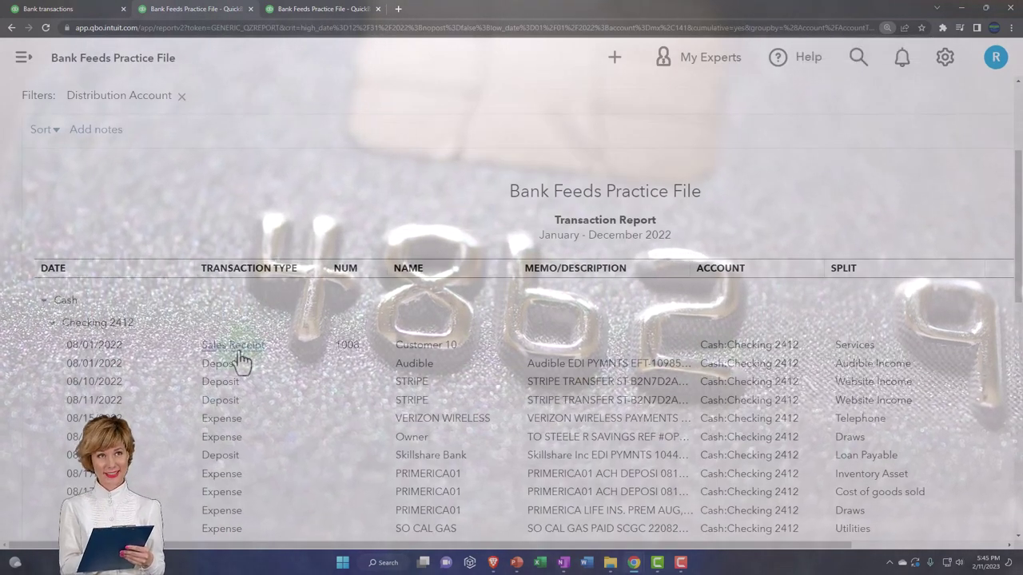
scroll(407, 404, "down", 1)
scroll(405, 403, "down", 2)
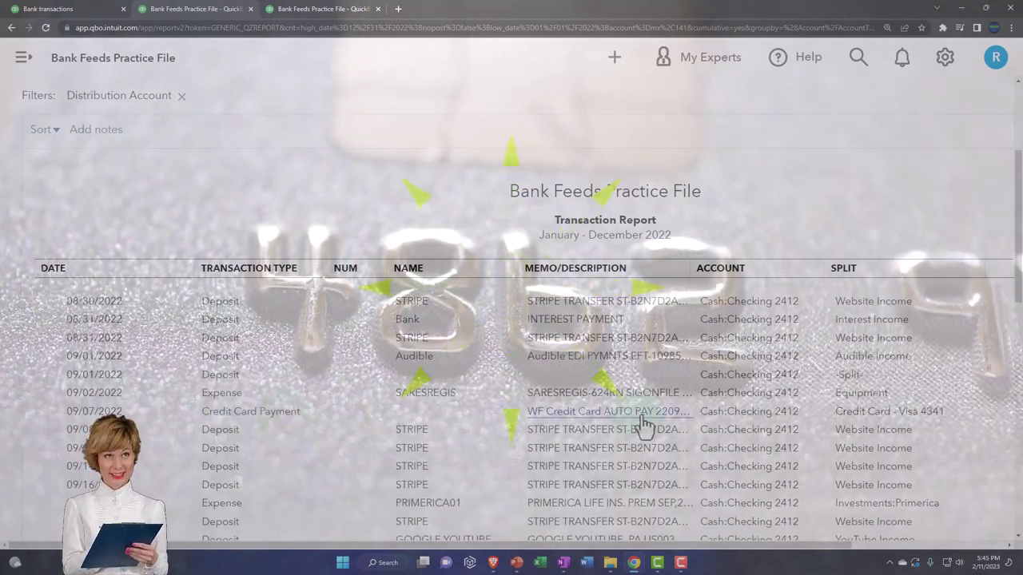
key("ctrl+minus")
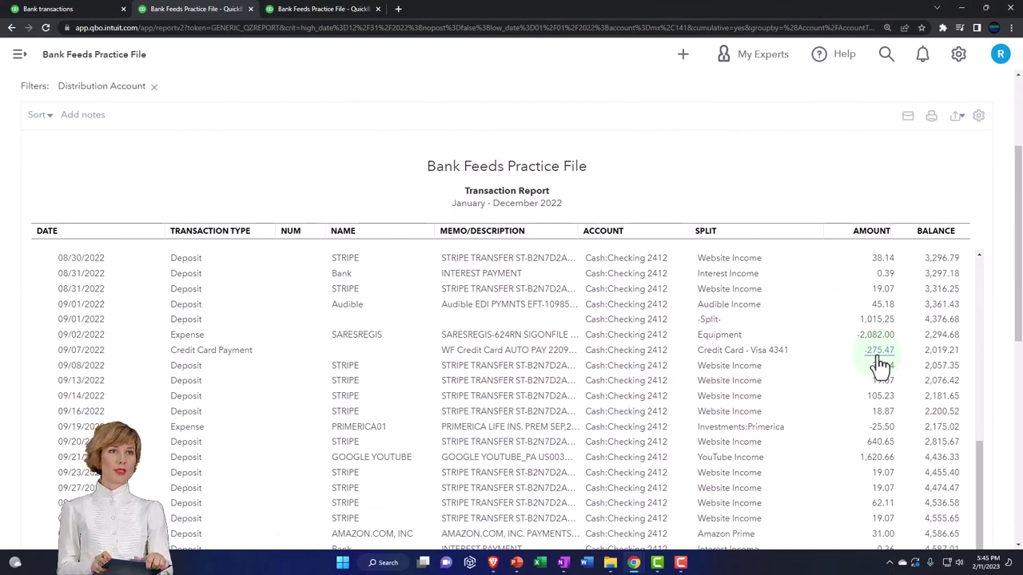
Customize the checking account's Transaction Report with a Transaction Type filter that includes Check.
scroll(879, 363, "up", 10)
left_click(842, 144)
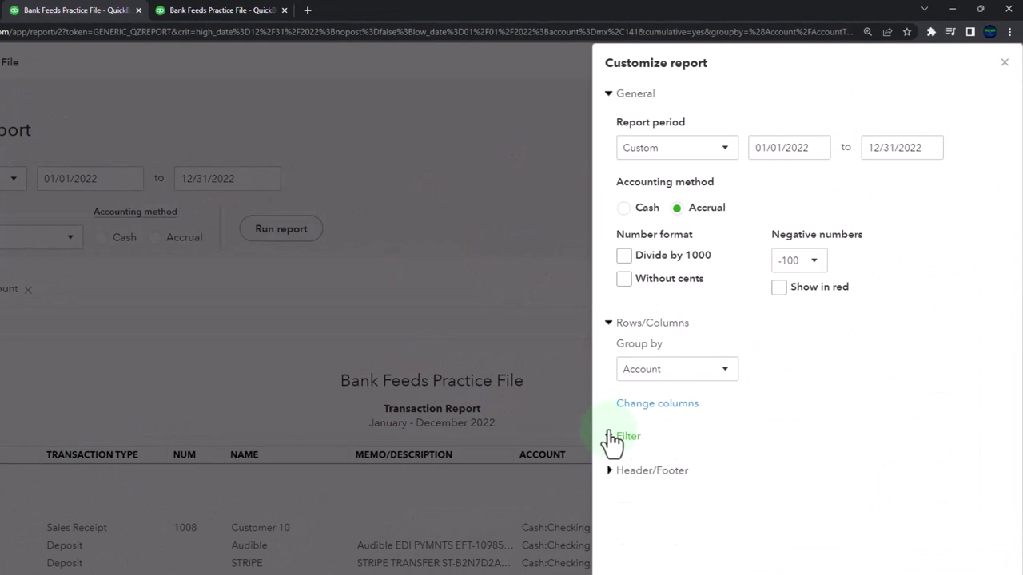
left_click(611, 438)
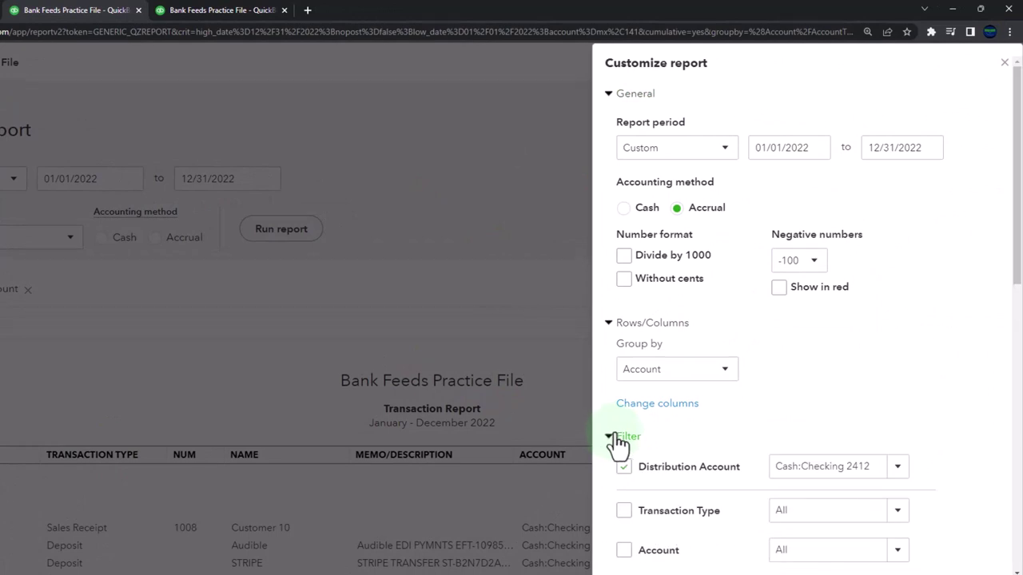
scroll(862, 387, "down", 2)
left_click(898, 389)
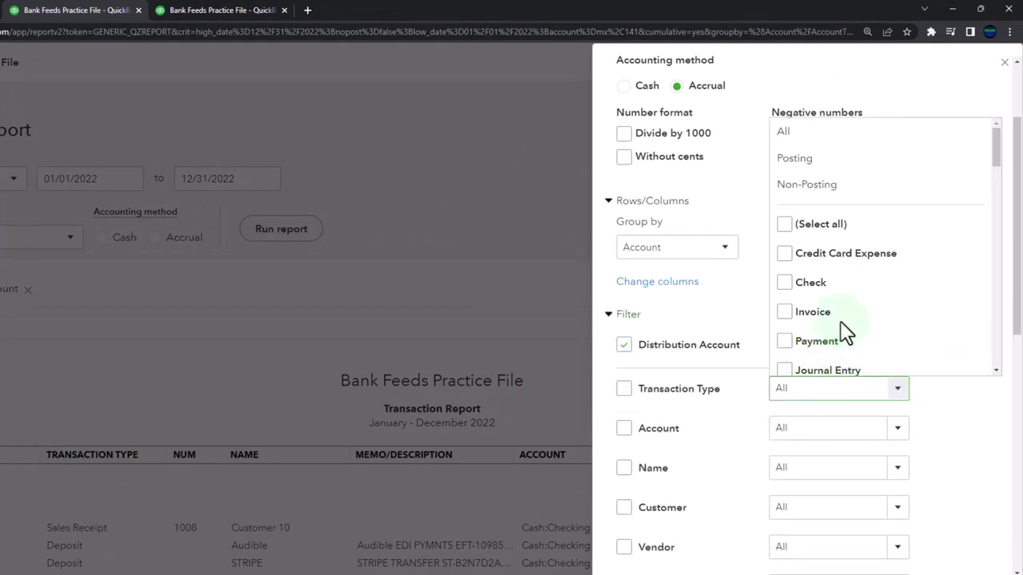
left_click(785, 282)
Add Expense and Credit Card Payment to the Transaction Type filter, and run the report to review the filtered transactions.
scroll(815, 302, "down", 1)
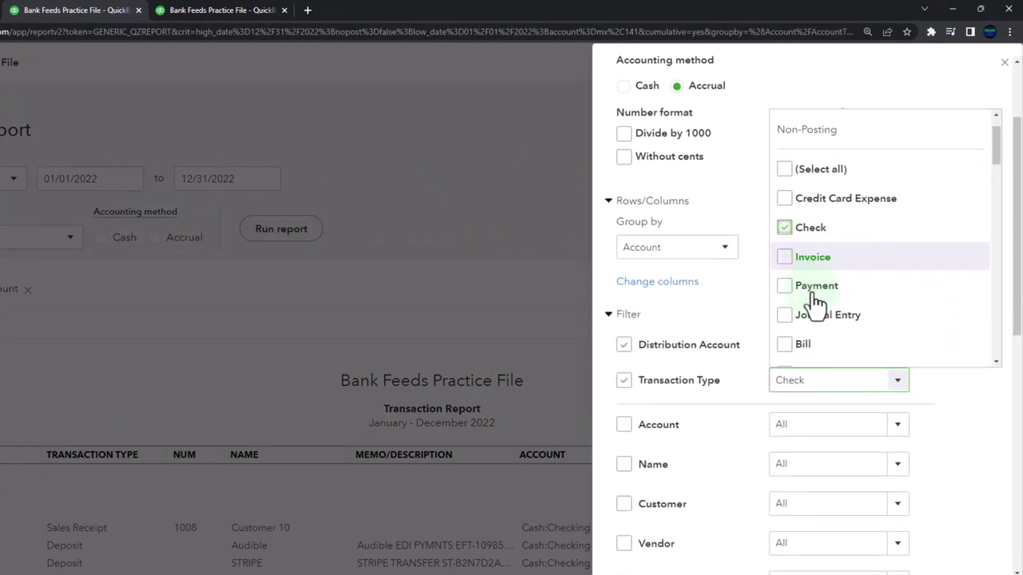
scroll(815, 302, "down", 5)
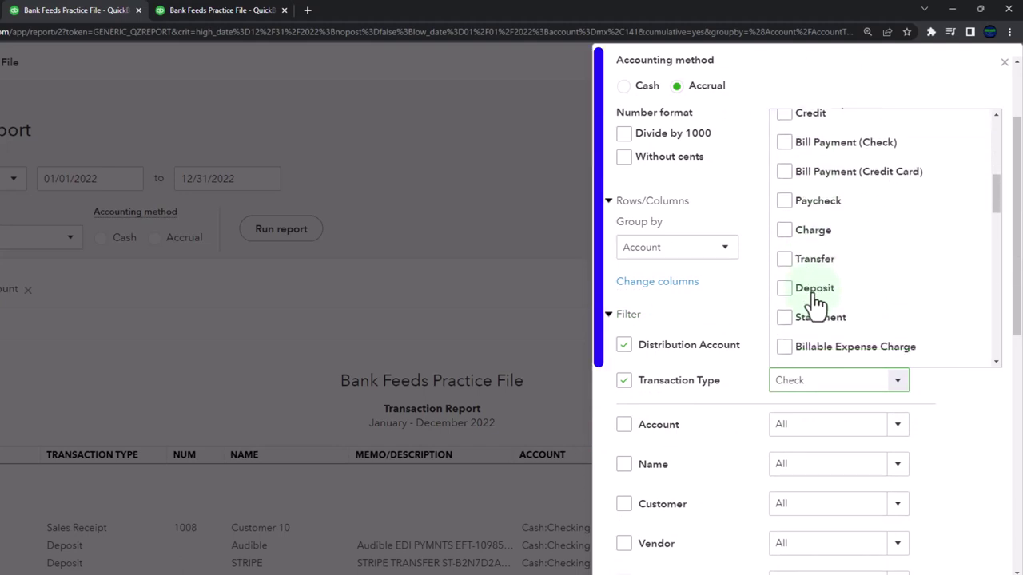
scroll(815, 302, "down", 6)
scroll(816, 305, "up", 3)
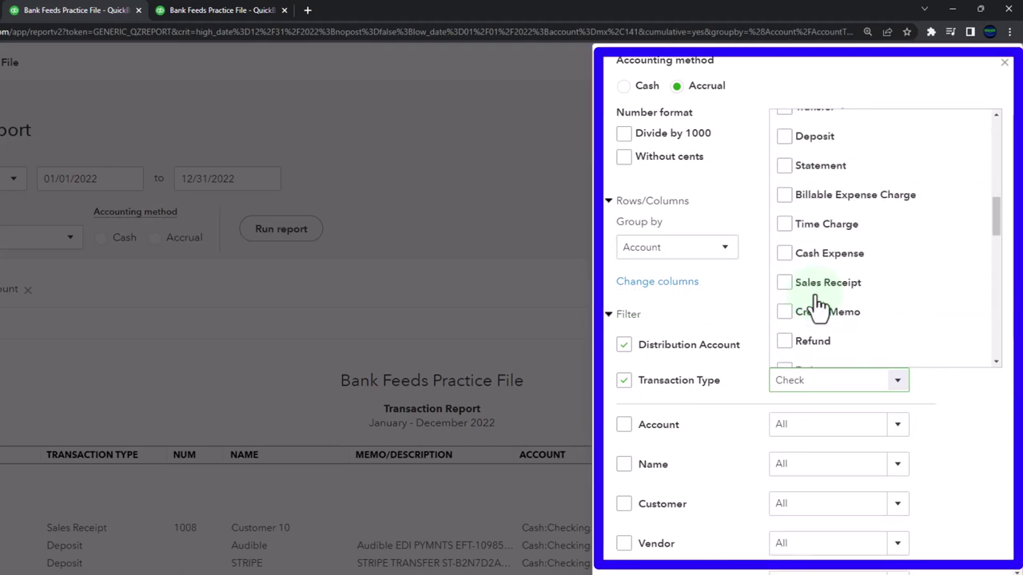
scroll(817, 299, "up", 6)
scroll(838, 326, "down", 2)
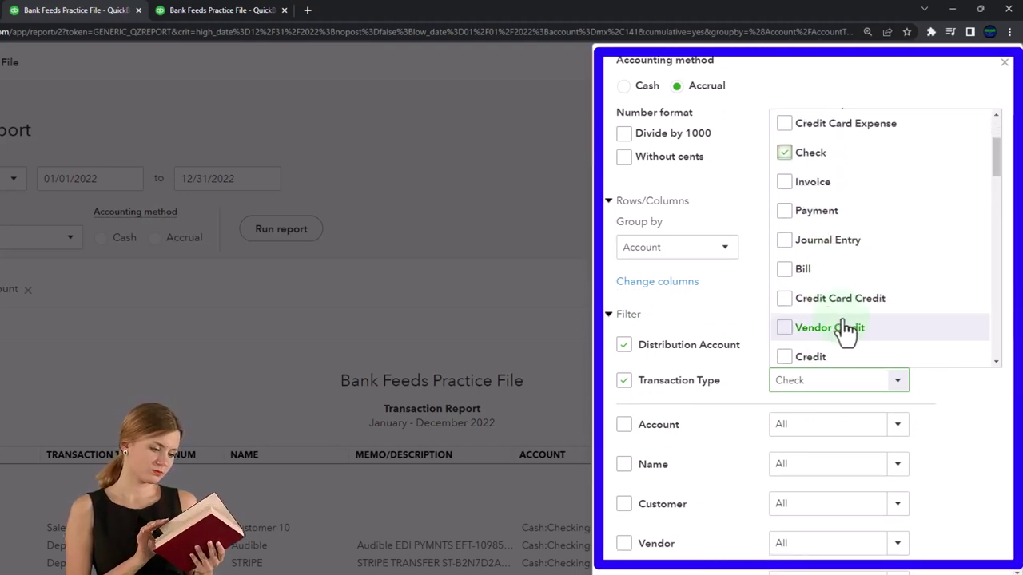
scroll(845, 331, "down", 8)
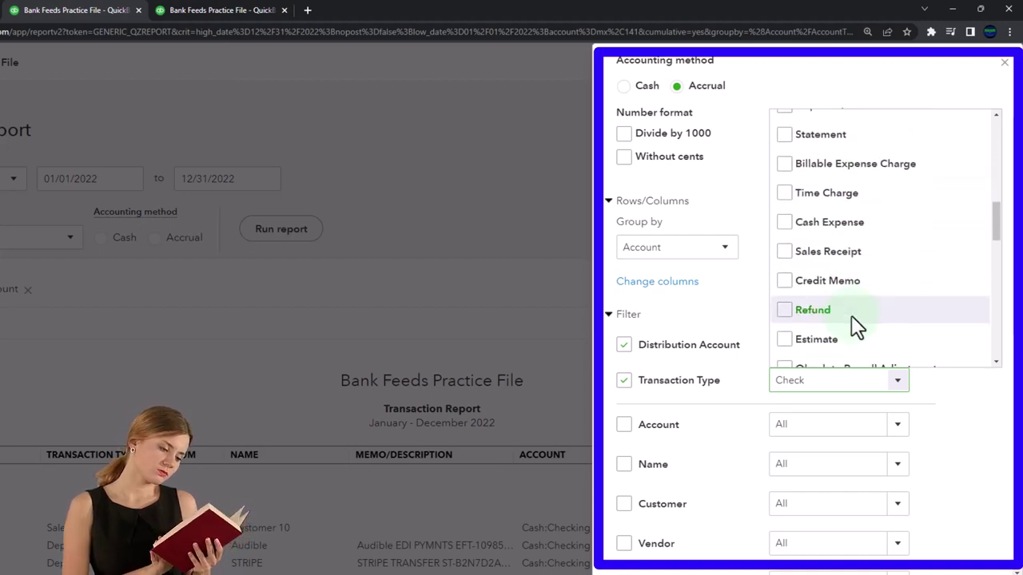
scroll(855, 325, "down", 10)
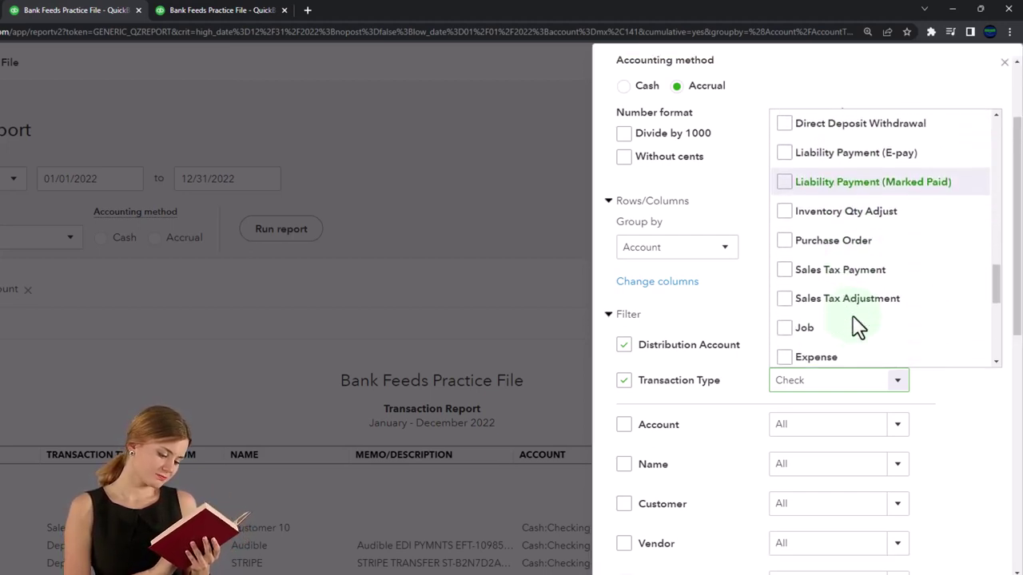
scroll(855, 326, "down", 5)
left_click(857, 320)
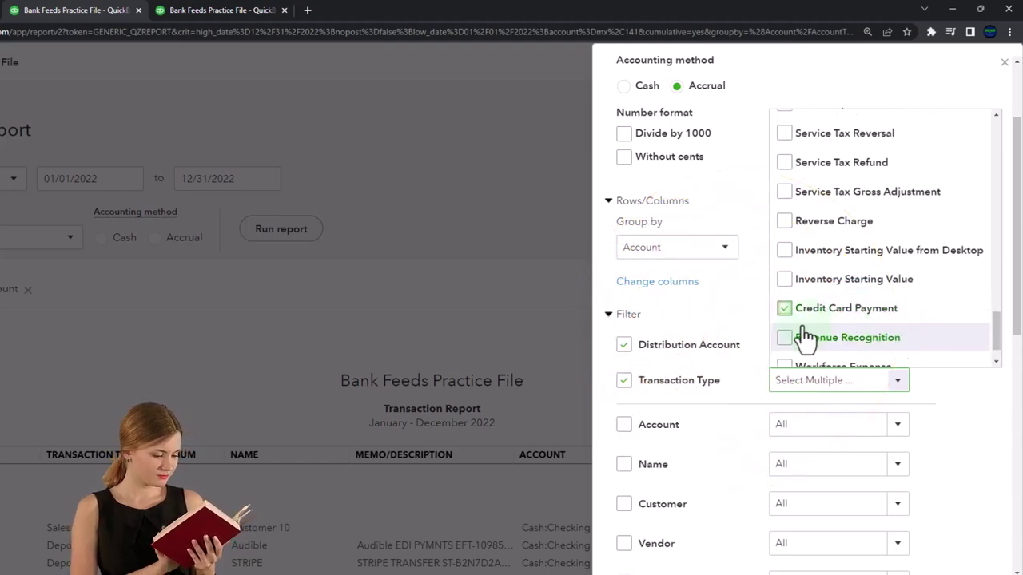
scroll(839, 332, "up", 3)
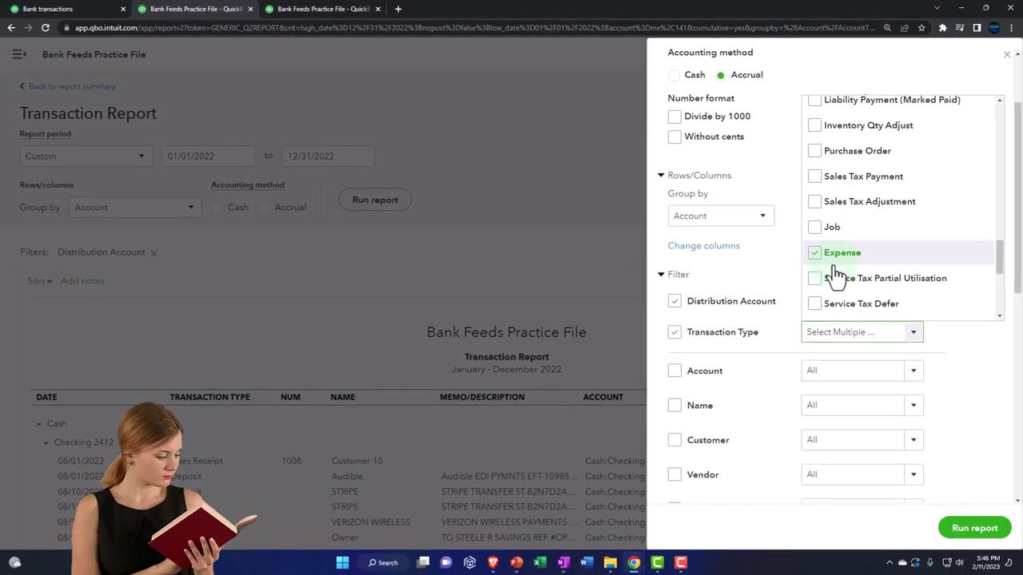
left_click(973, 539)
scroll(976, 535, "down", 5)
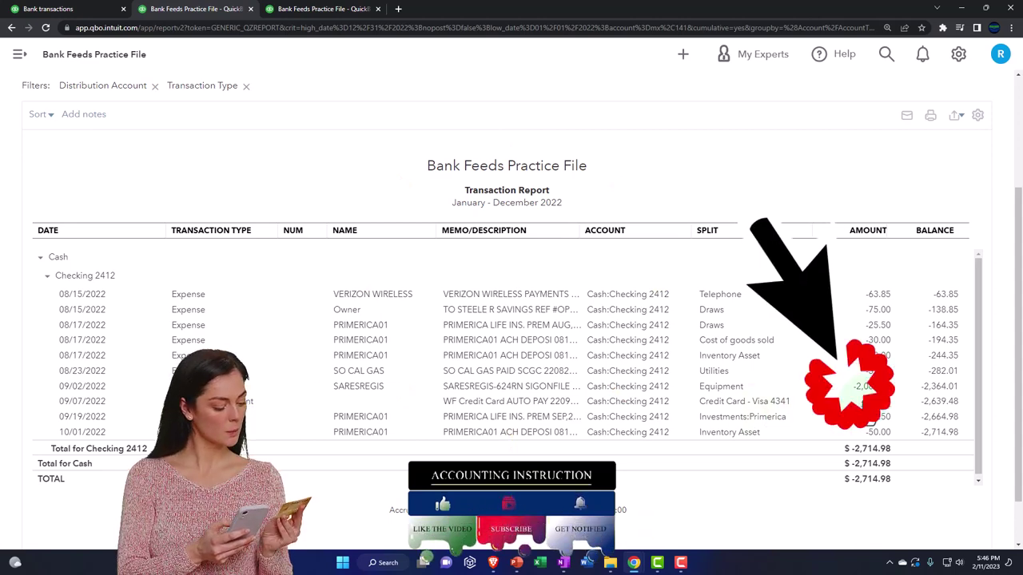
Return to the Balance Sheet and open the transaction details behind the Visa credit card balance.
scroll(116, 336, "up", 2)
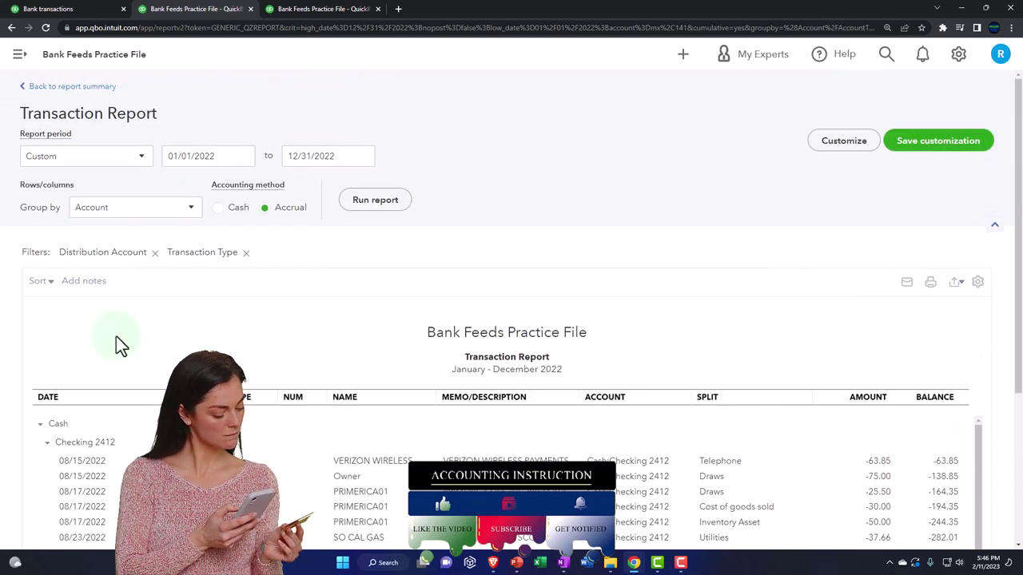
left_click(75, 88)
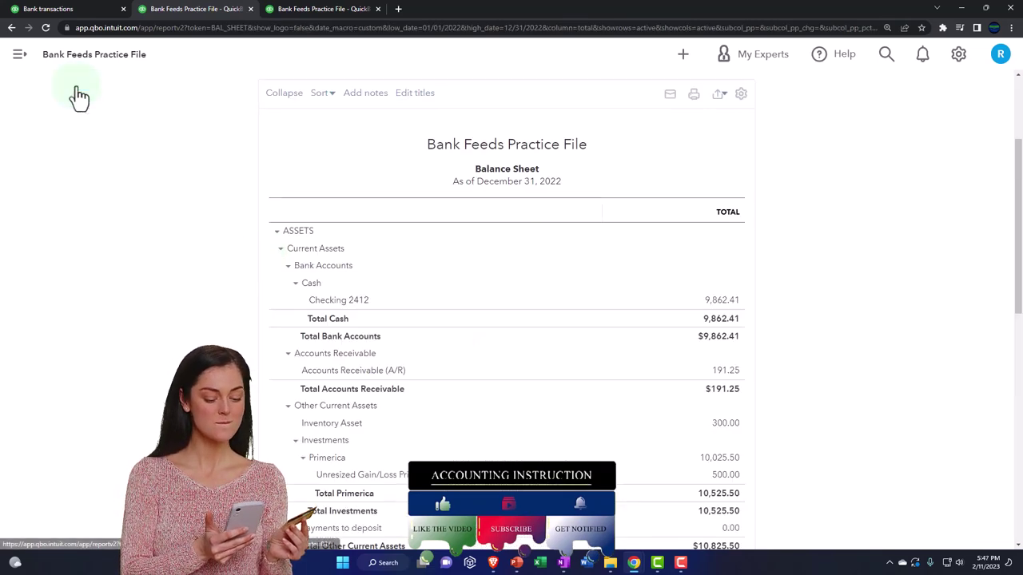
scroll(167, 327, "down", 6)
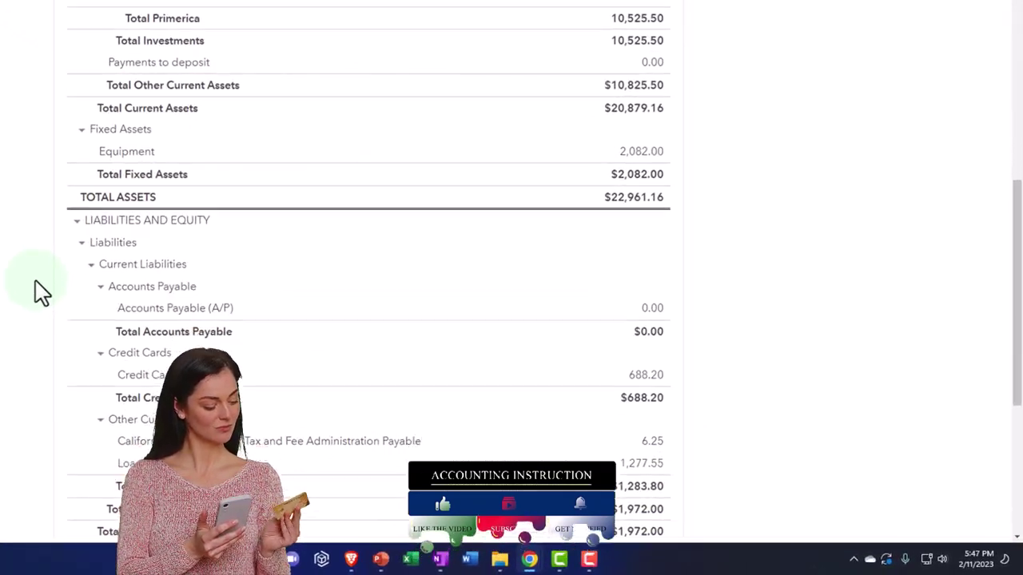
scroll(80, 307, "down", 1)
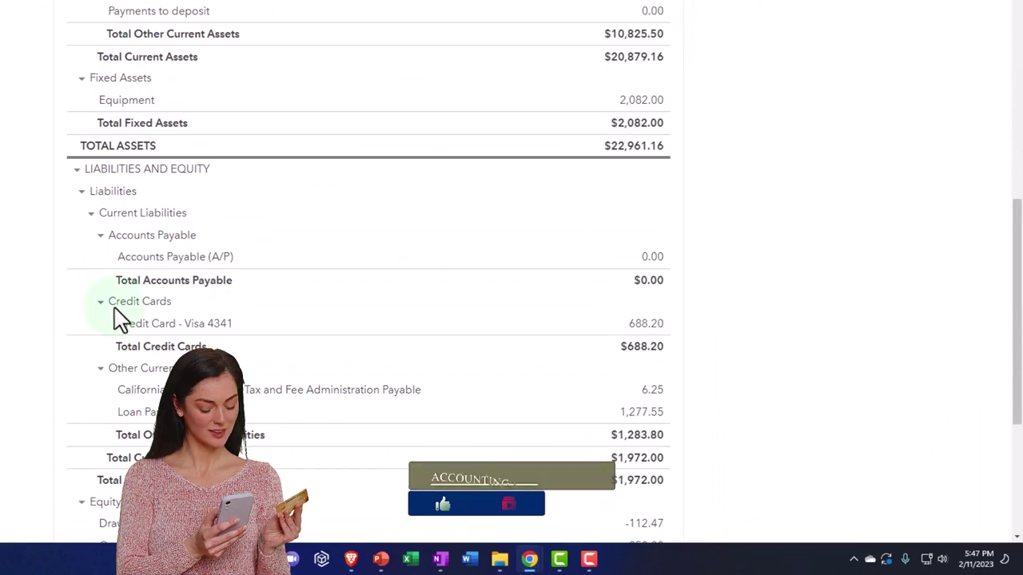
left_click(647, 326)
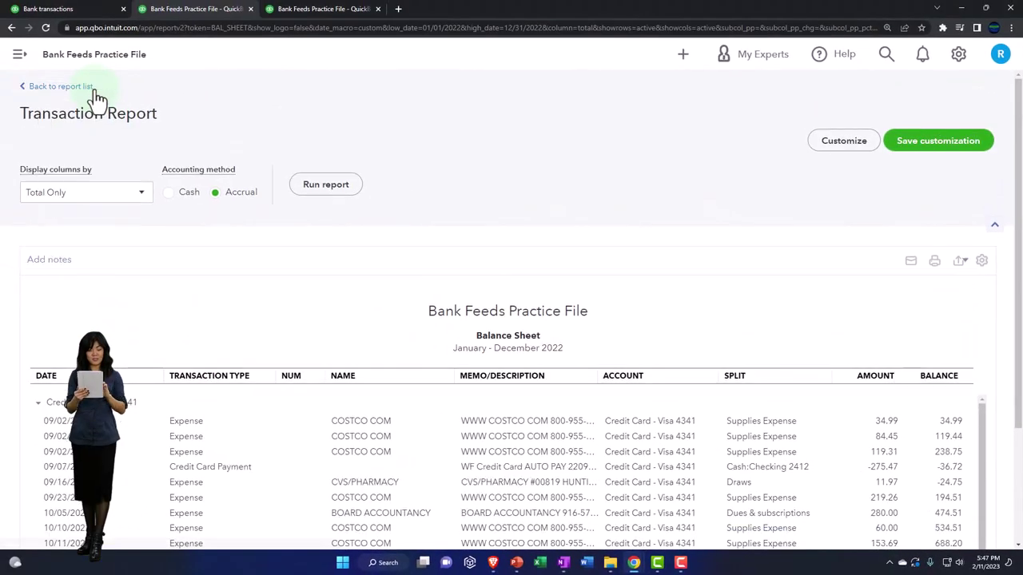
Return to the Balance Sheet and check the new-transaction options, such as Transfer and Pay down credit card.
left_click(61, 86)
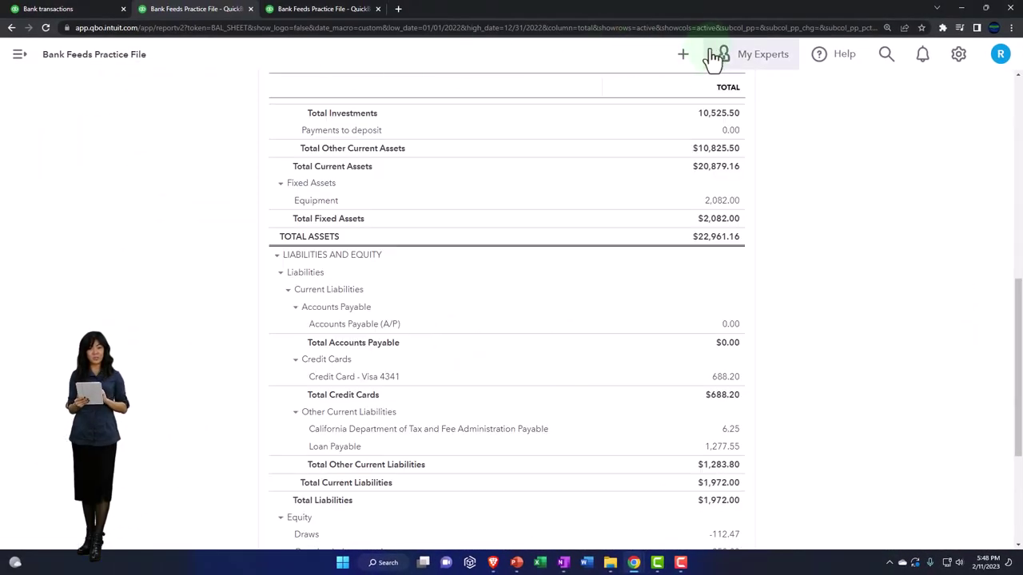
left_click(685, 57)
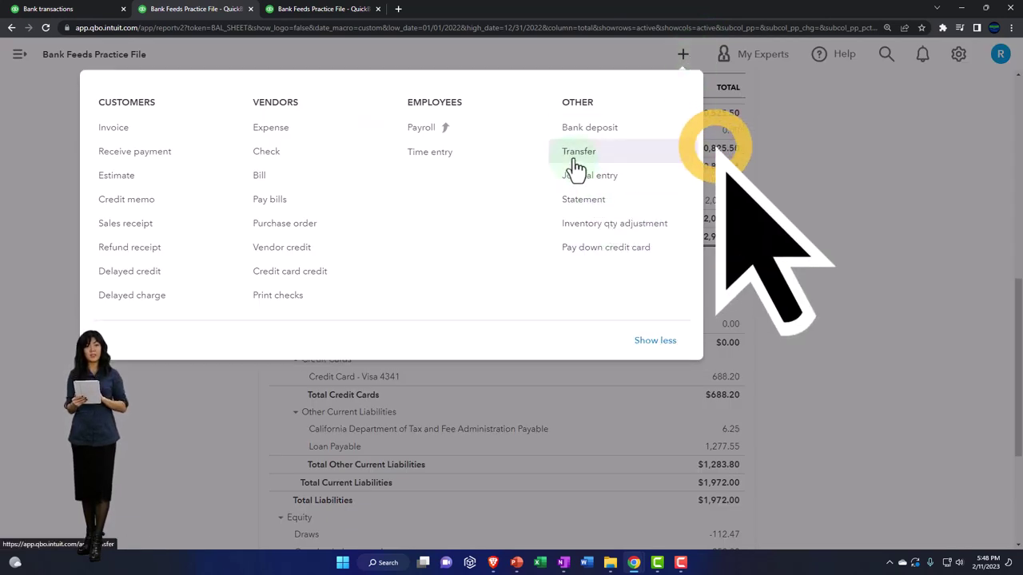
left_click(152, 453)
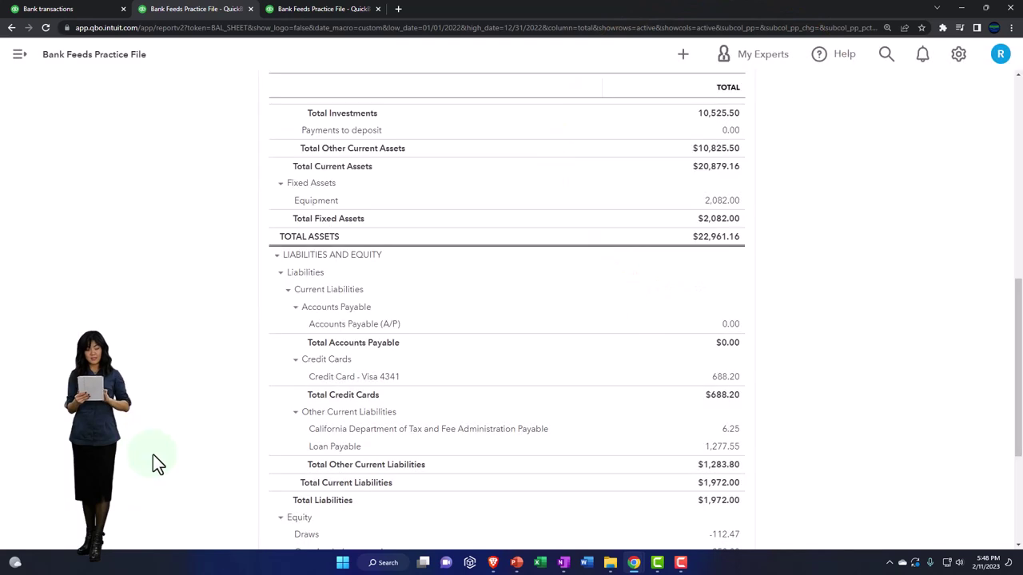
Expand the 10/11/2022 WF Credit Card AUTO PAY transaction in the checking account's bank feed and examine its paired details.
left_click(83, 7)
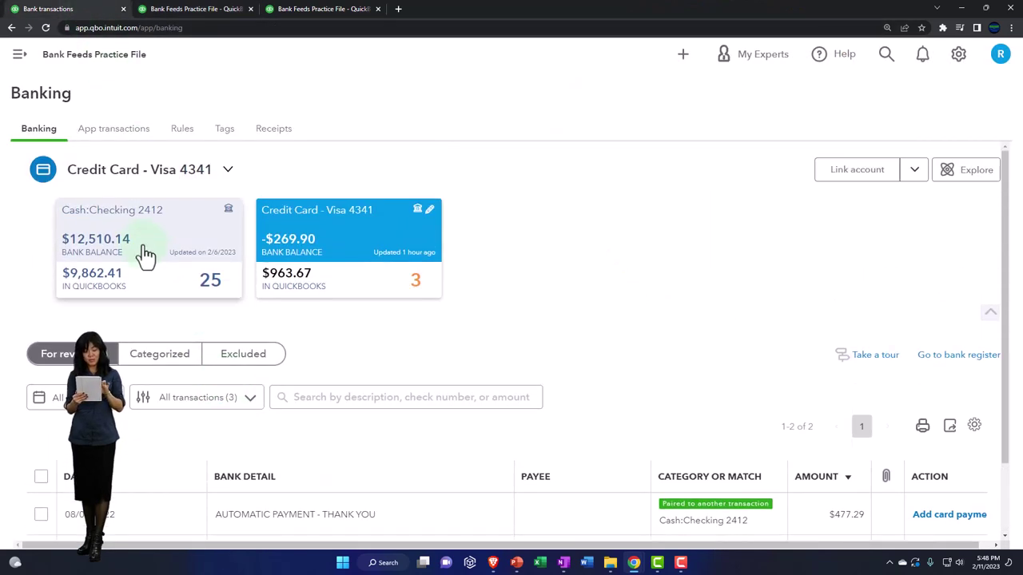
left_click(142, 254)
scroll(142, 244, "down", 2)
scroll(143, 244, "down", 5)
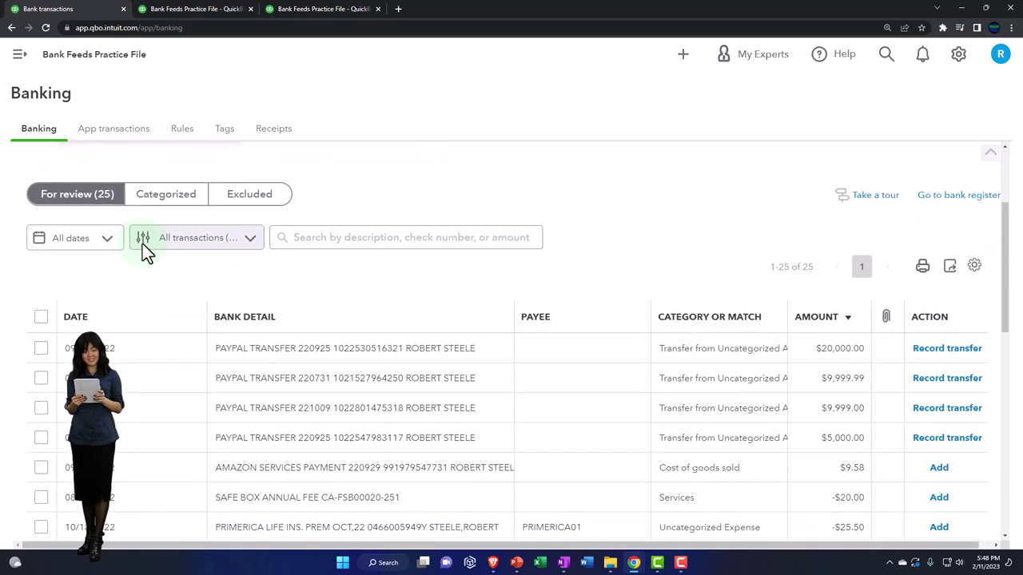
scroll(142, 243, "down", 6)
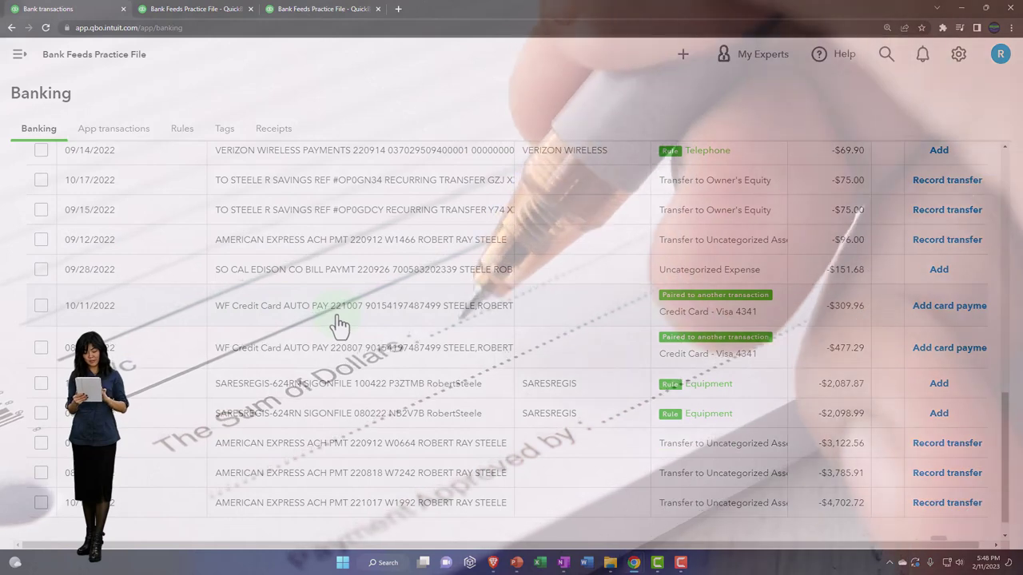
left_click(339, 323)
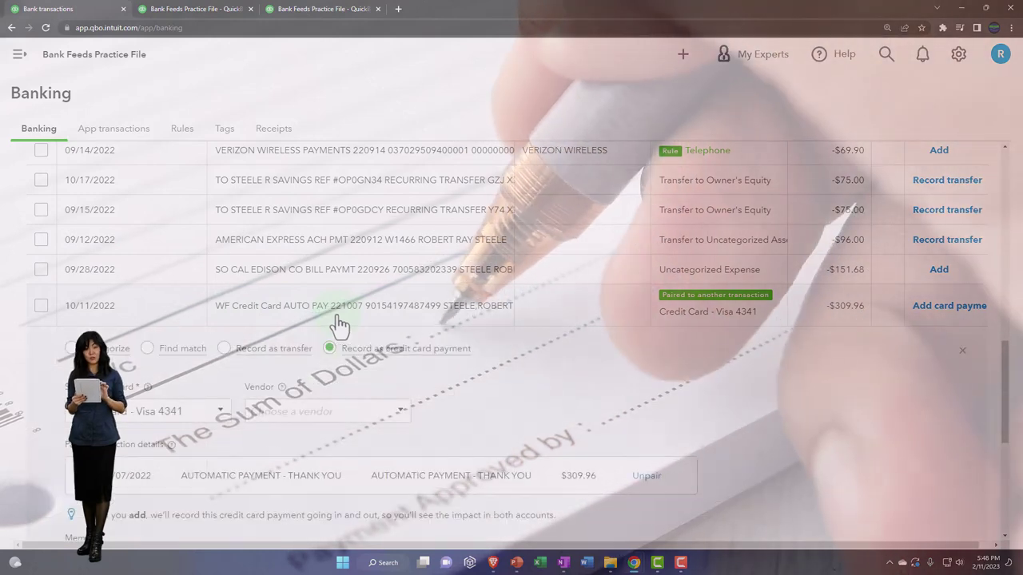
scroll(339, 320, "down", 2)
scroll(339, 316, "down", 1)
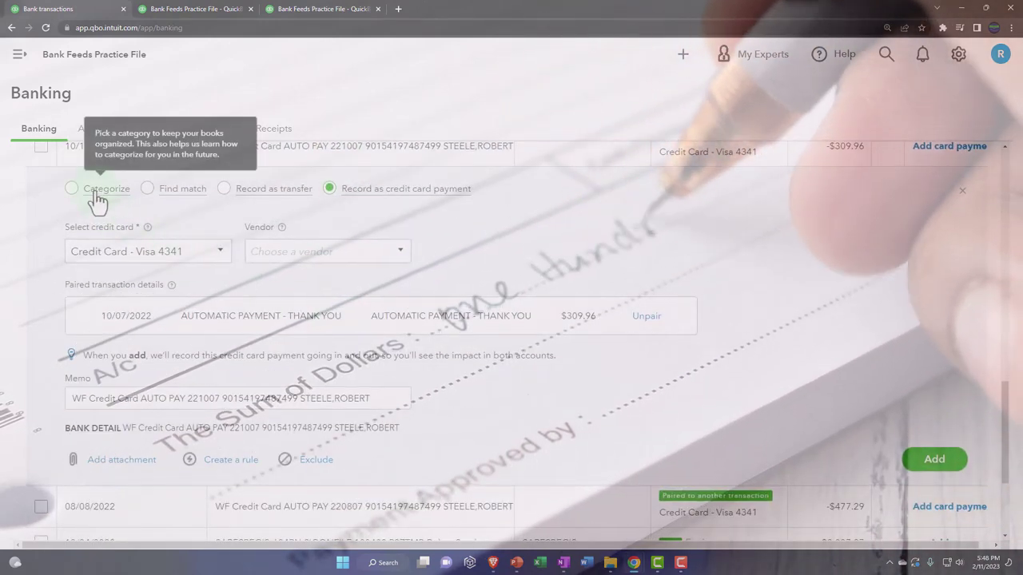
Switch the 10/11/2022 payment to Categorize, set its category to the Visa credit card account, and add it.
left_click(95, 193)
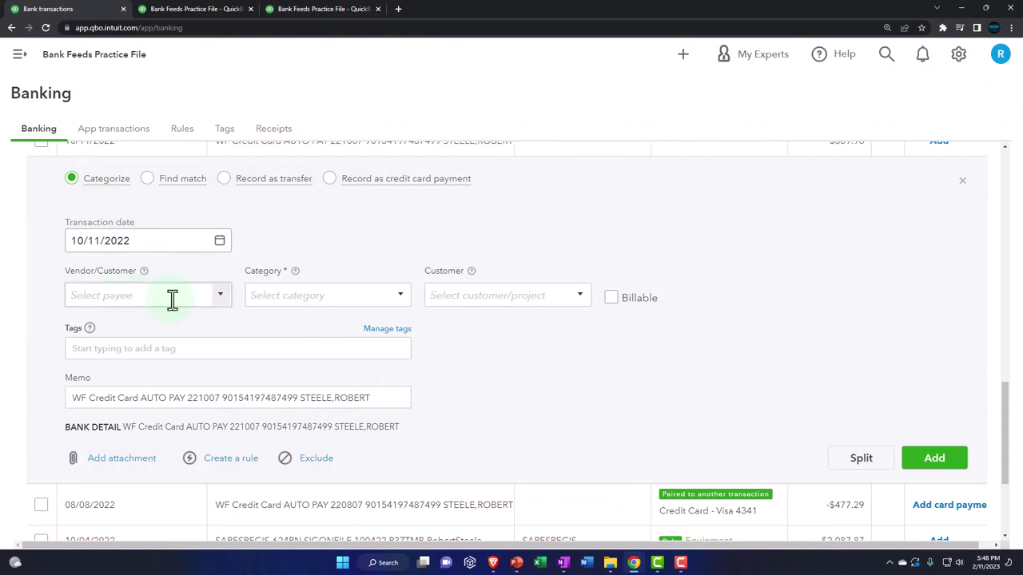
left_click(400, 297)
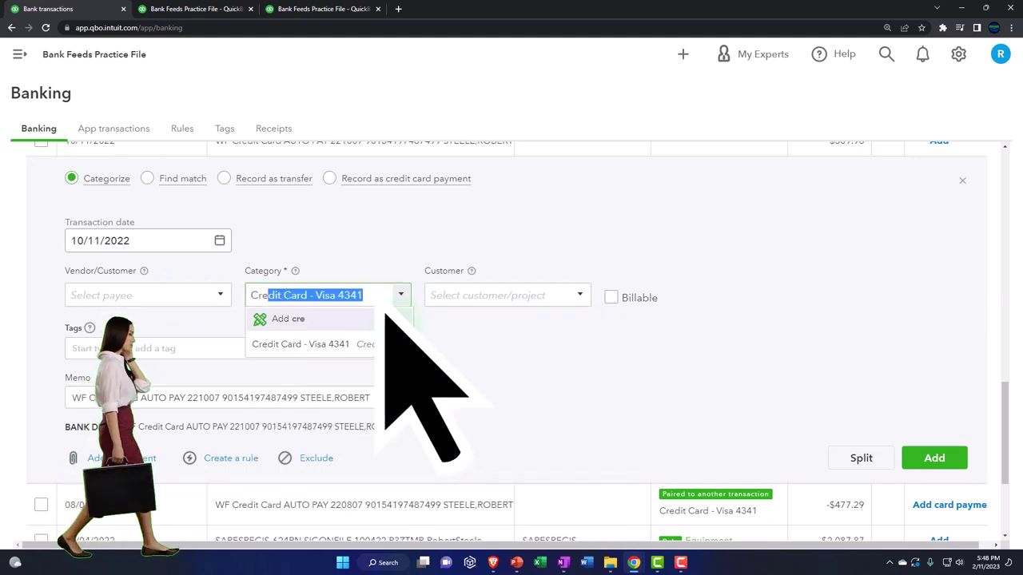
left_click(341, 345)
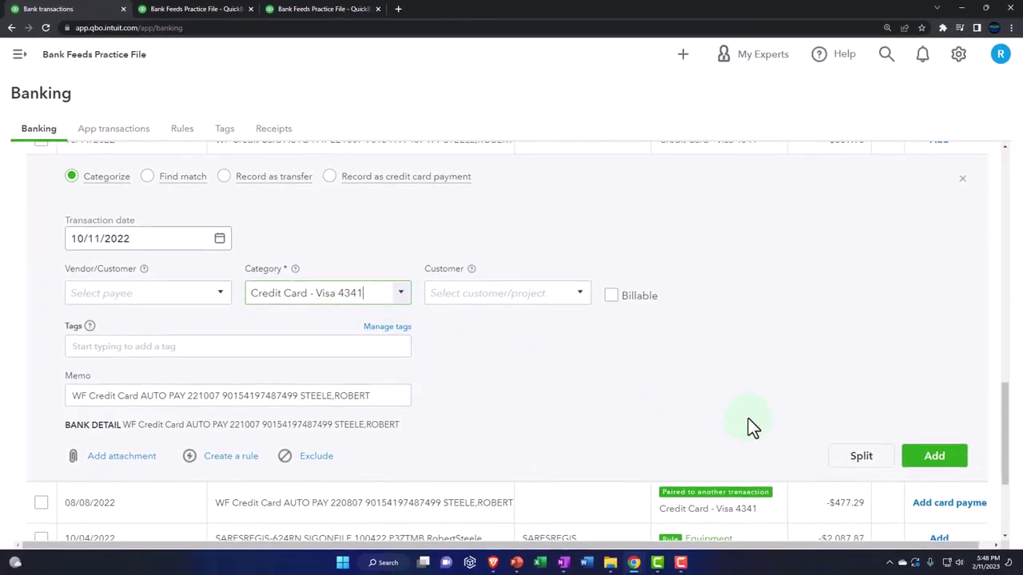
left_click(925, 470)
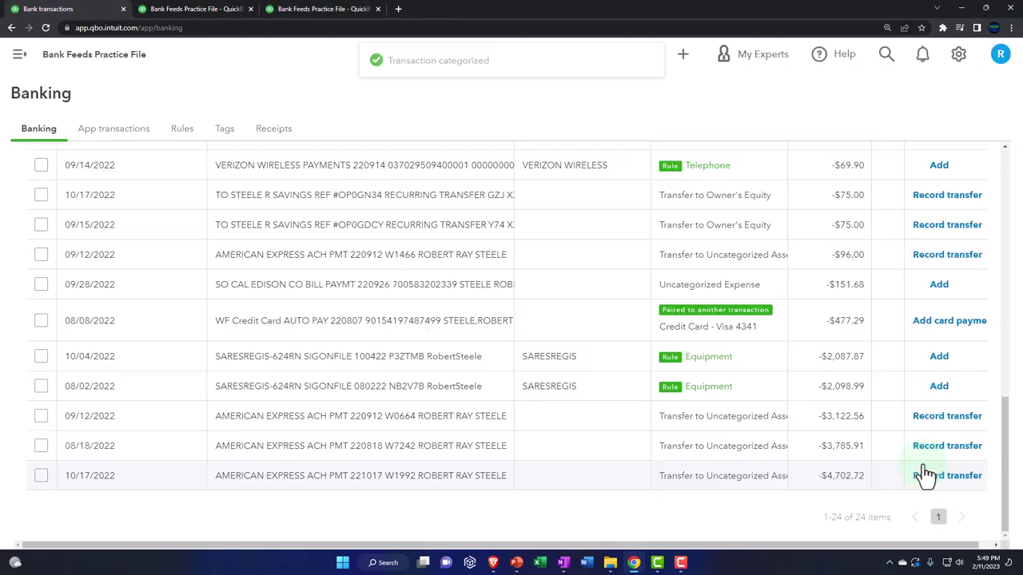
In the Visa's feed, match the 10/07/2022 AUTOMATIC PAYMENT with the 10/11/2022 Expense of $309.96.
scroll(646, 416, "up", 10)
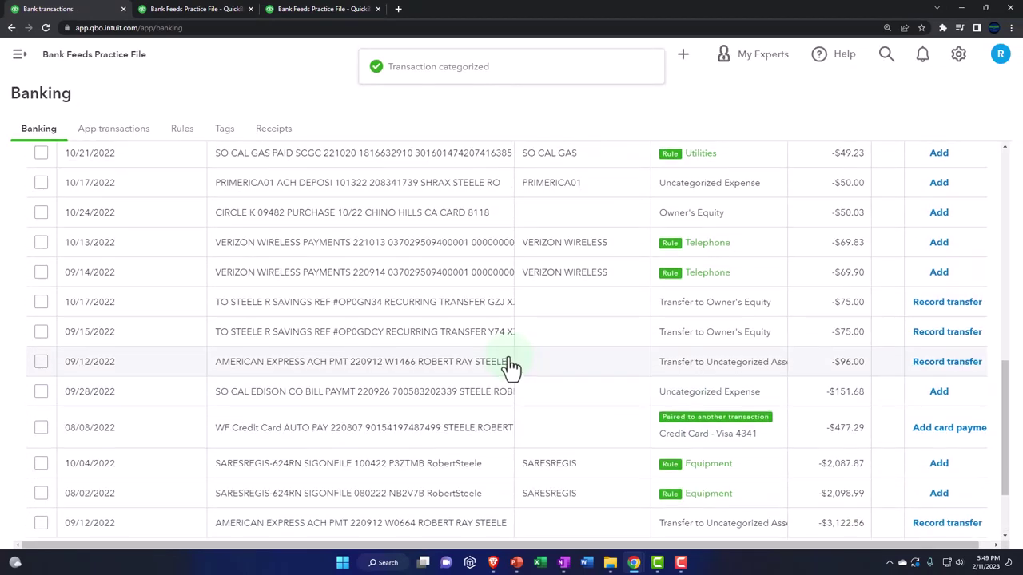
left_click(335, 268)
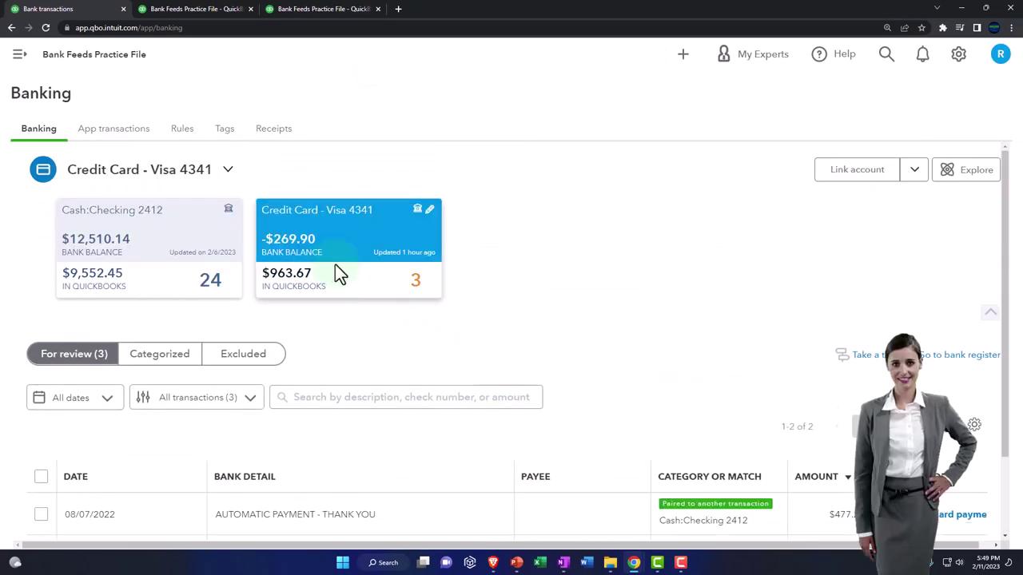
scroll(337, 328, "down", 1)
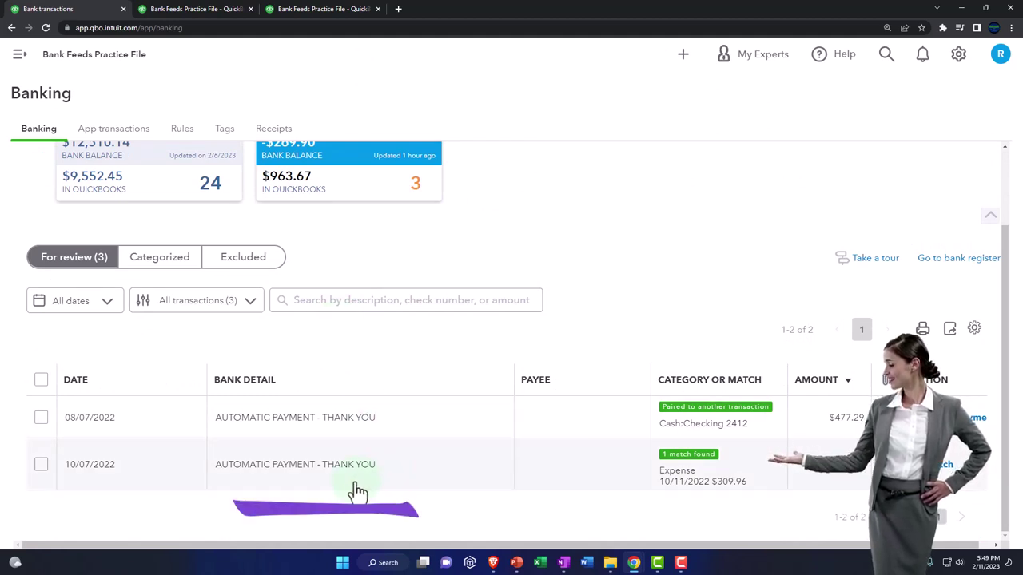
left_click(586, 481)
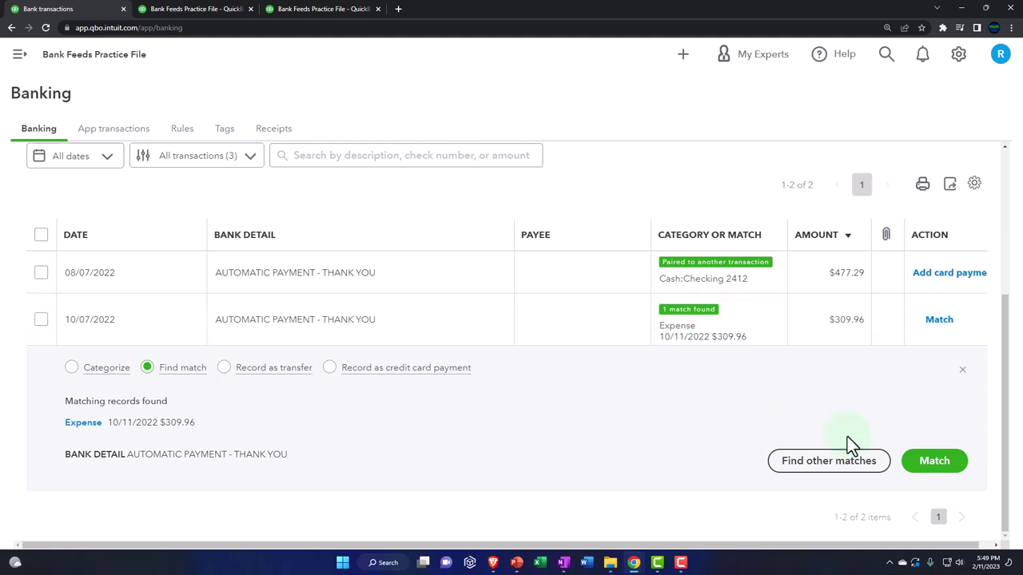
left_click(933, 470)
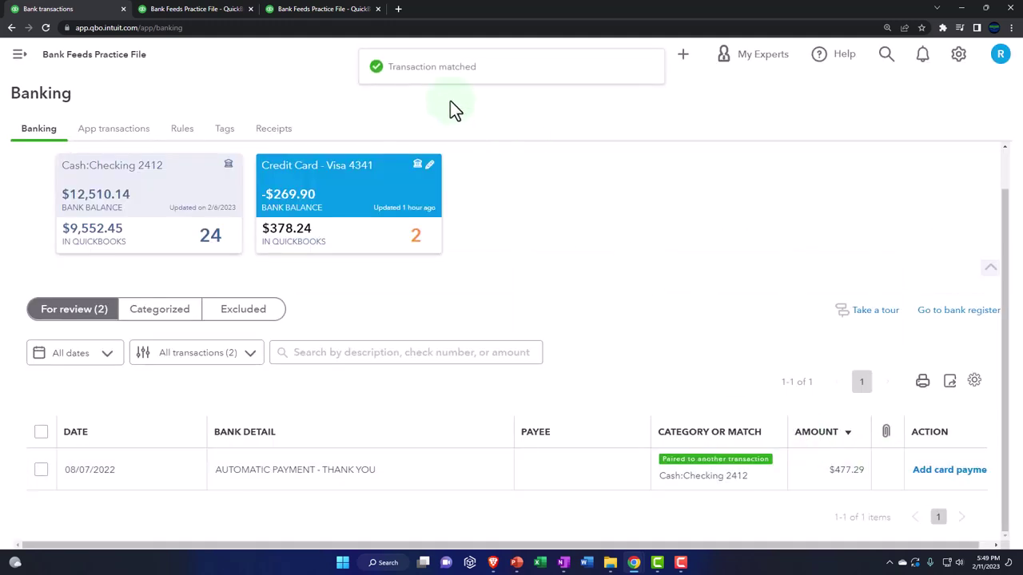
Rerun the 2022 Balance Sheet report and open the transaction detail behind the Checking 2412 balance.
left_click(176, 9)
scroll(447, 303, "up", 10)
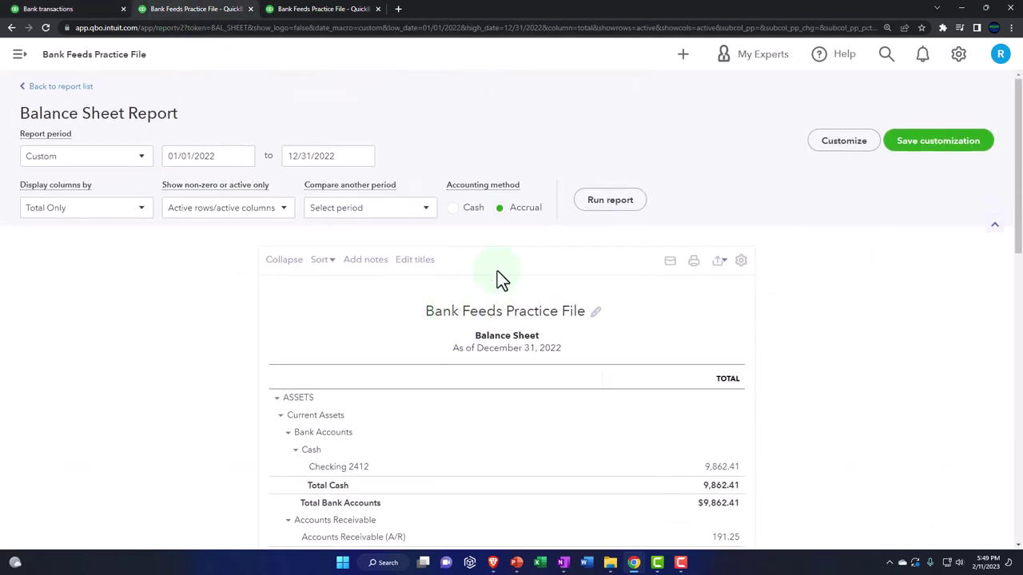
left_click(597, 206)
scroll(625, 352, "down", 2)
key("ctrl+plus")
key("ctrl+plus")
key("ctrl+plus")
key("ctrl+plus")
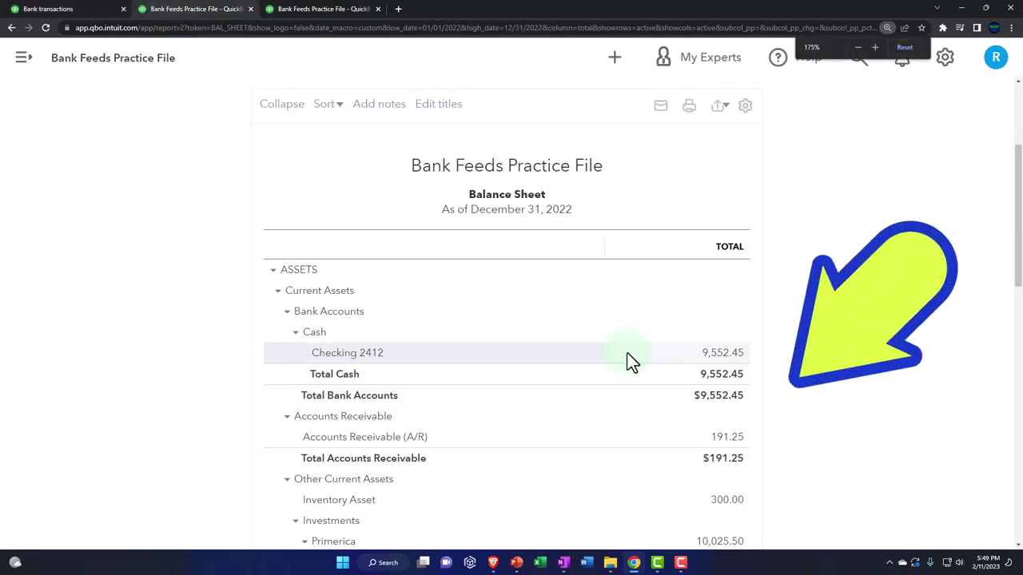
scroll(627, 353, "down", 1)
left_click(752, 356)
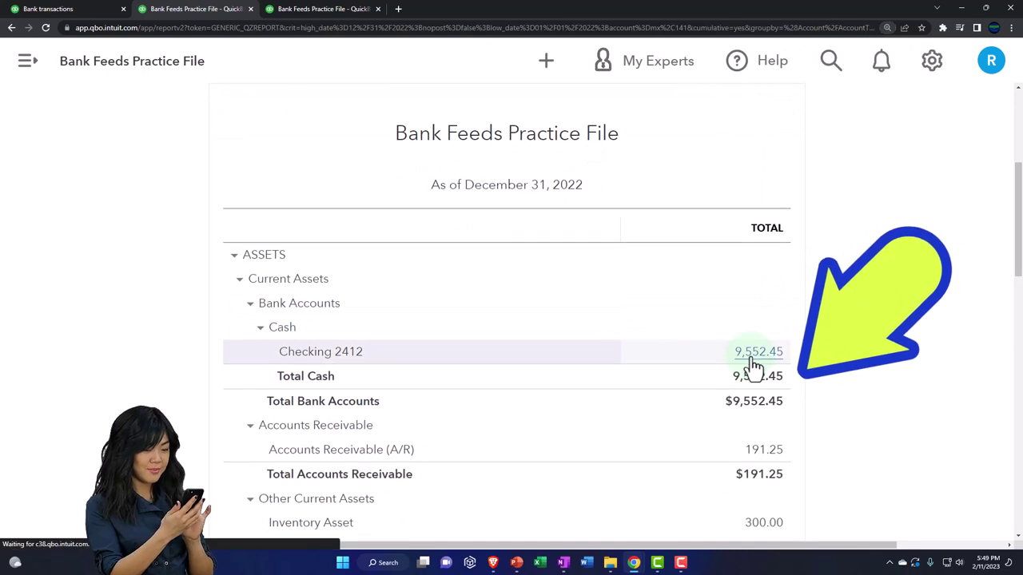
Find the 10/11/2022 WF Credit Card AUTO PAY expense in the checking detail, open it to examine its form, and close it.
key("ctrl+minus")
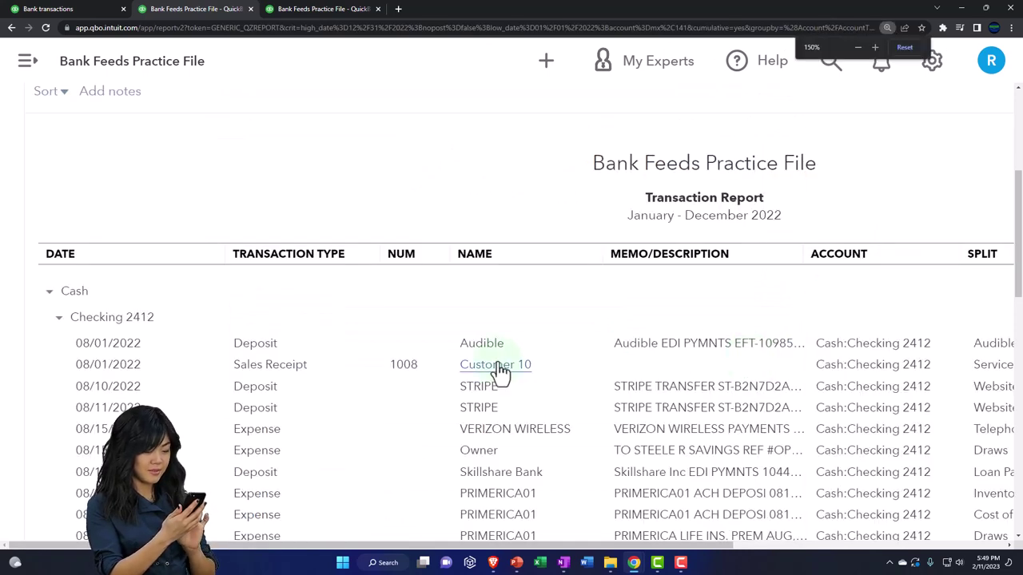
key("ctrl+minus")
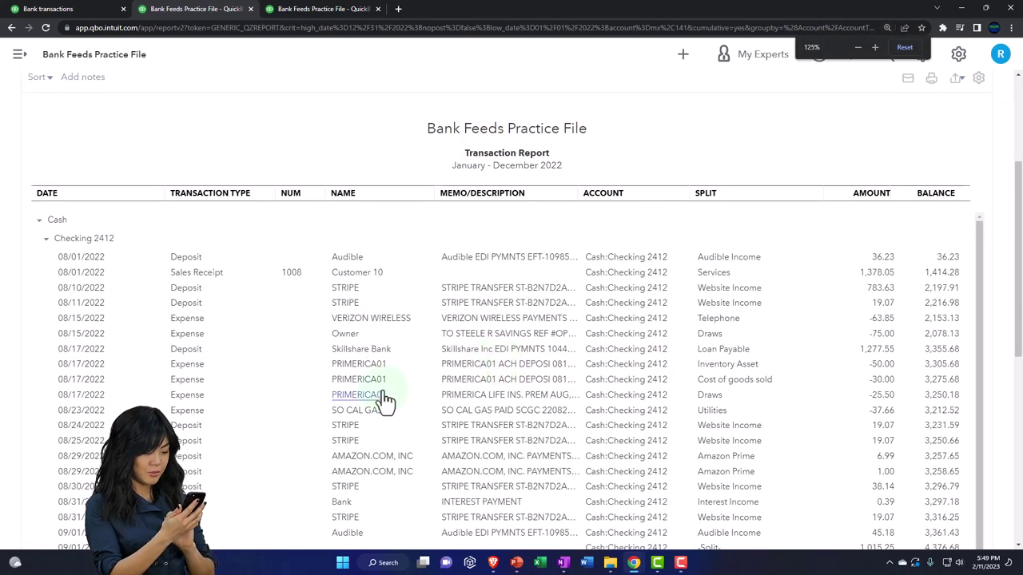
scroll(384, 399, "down", 5)
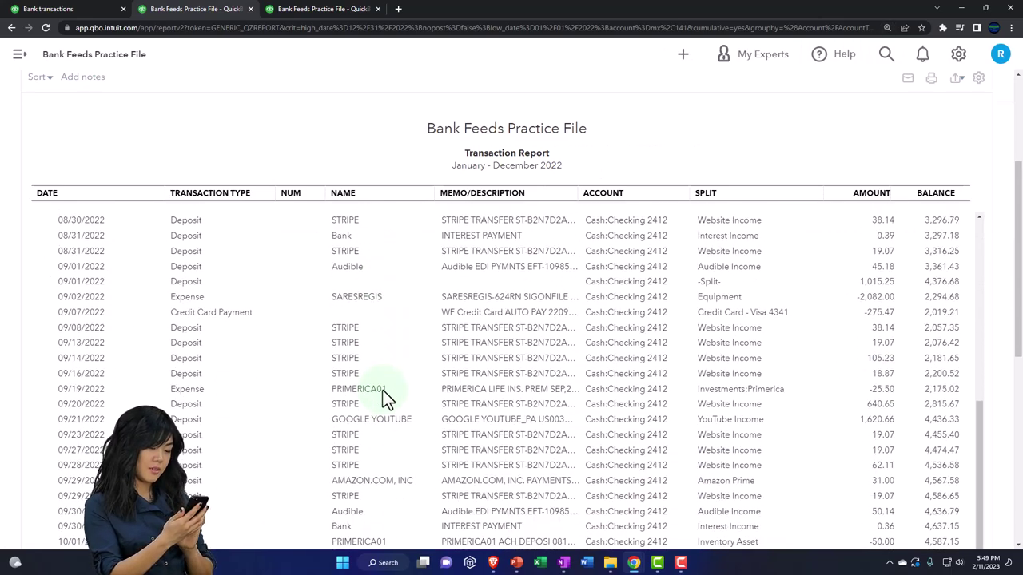
scroll(507, 399, "down", 4)
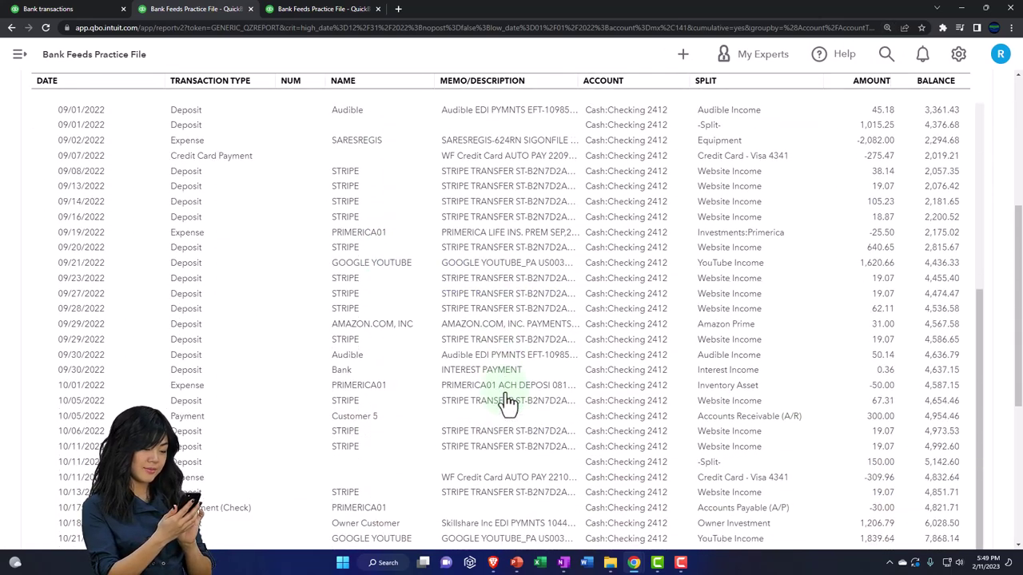
scroll(507, 392, "down", 2)
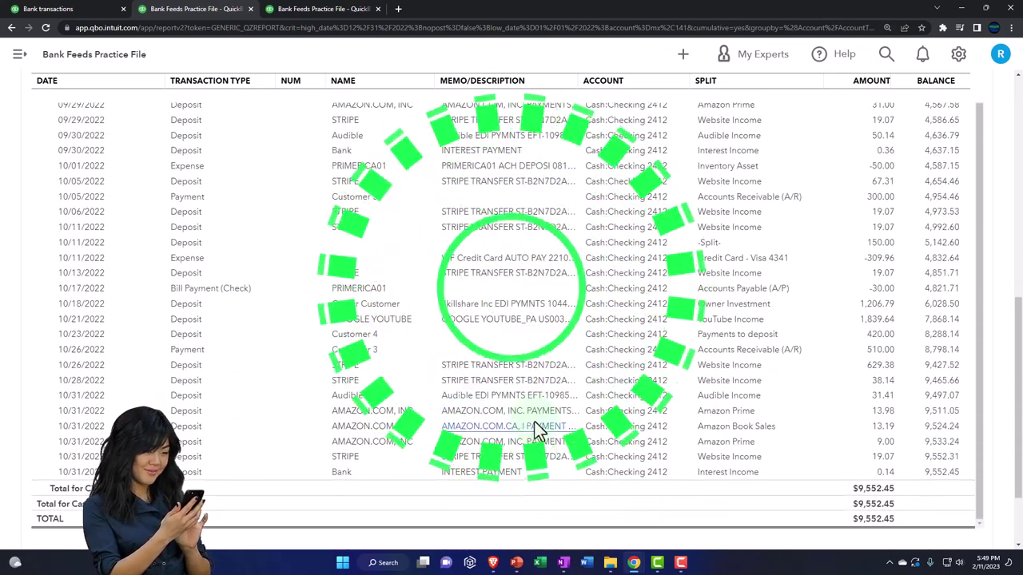
left_click(730, 477)
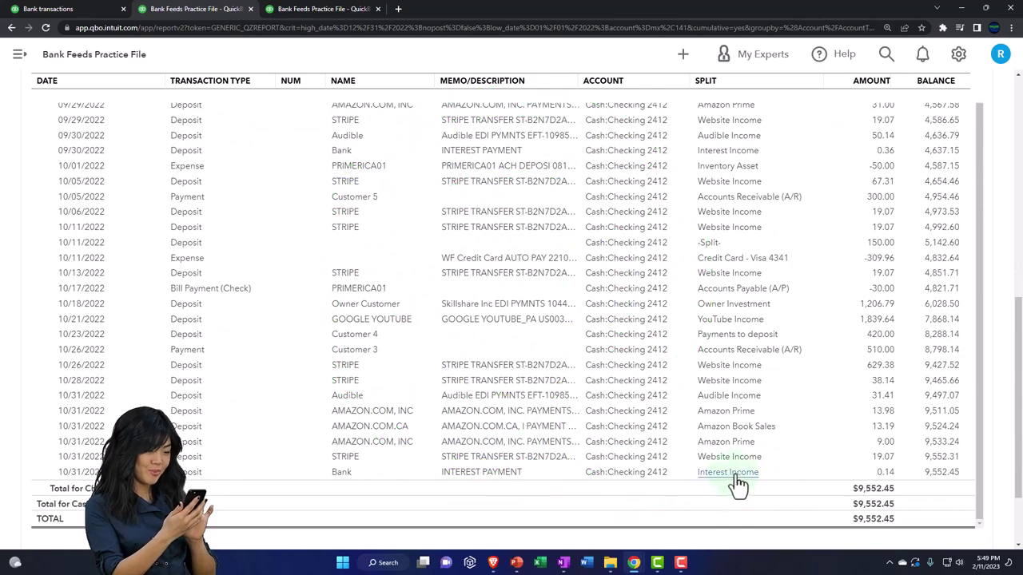
scroll(735, 480, "up", 8)
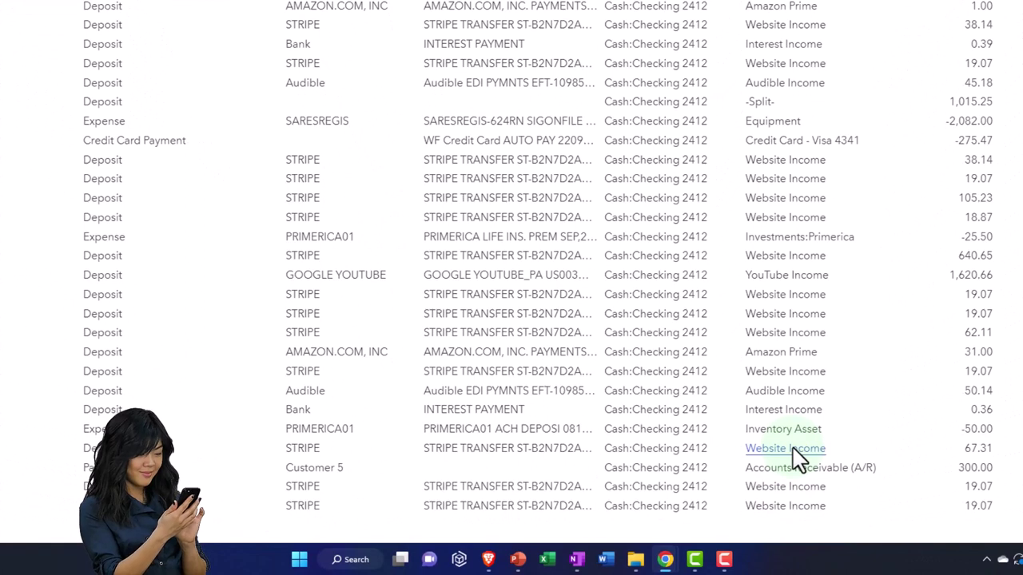
scroll(796, 460, "down", 3)
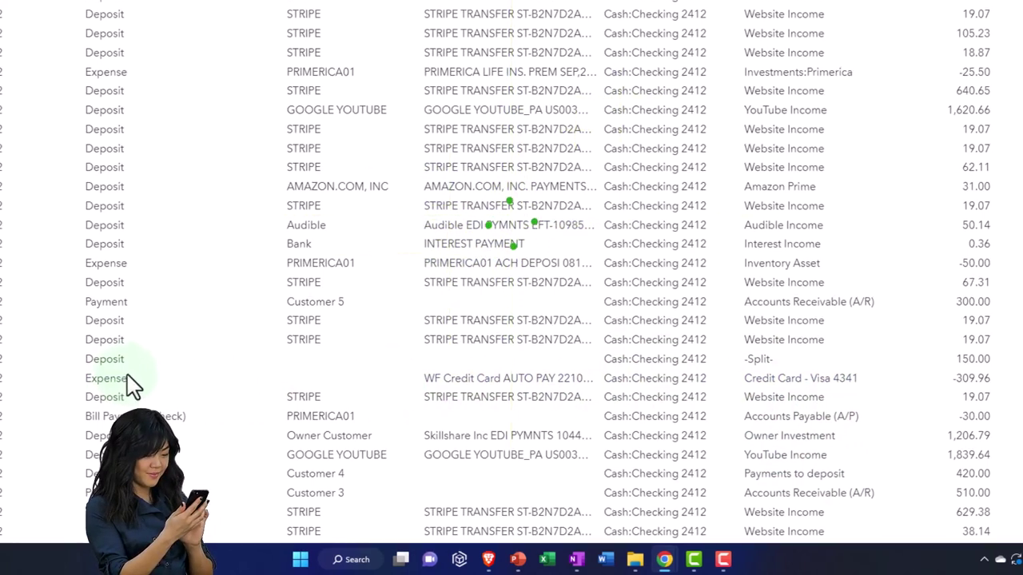
left_click(128, 381)
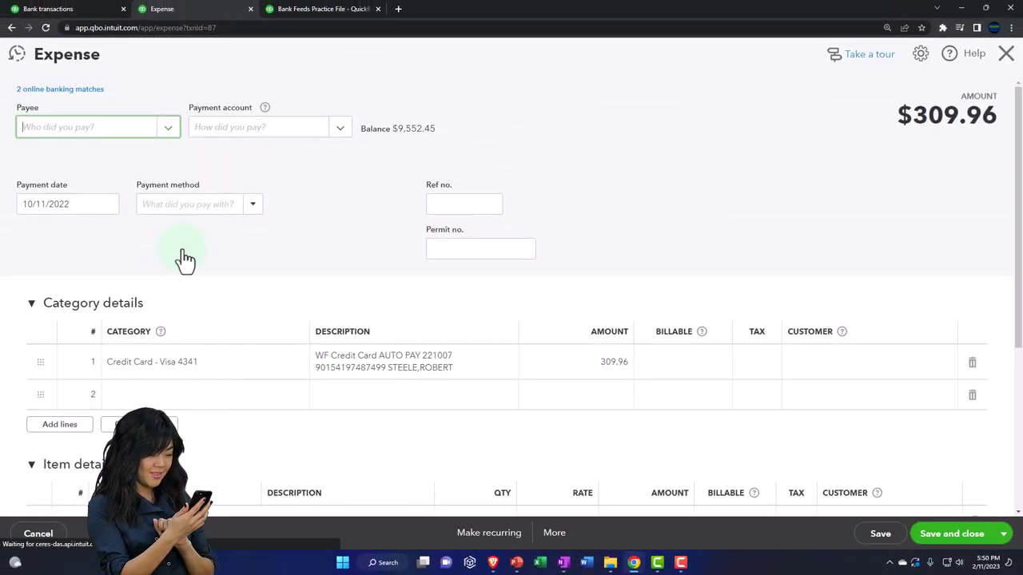
left_click(1006, 55)
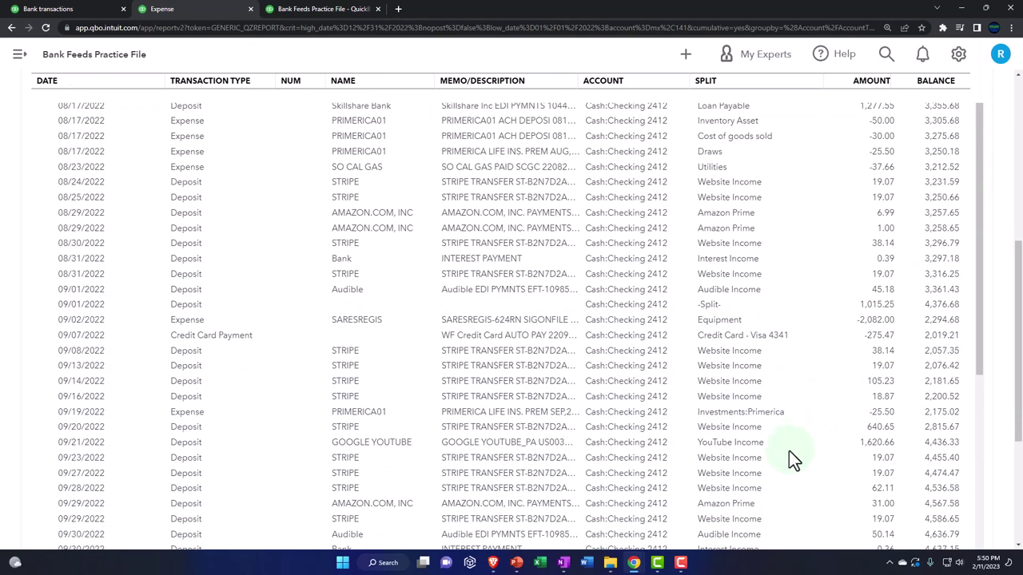
Open the 09/07/2022 Credit Card Payment from the checking detail to examine its Pay down credit card form, and close it.
scroll(324, 444, "up", 3)
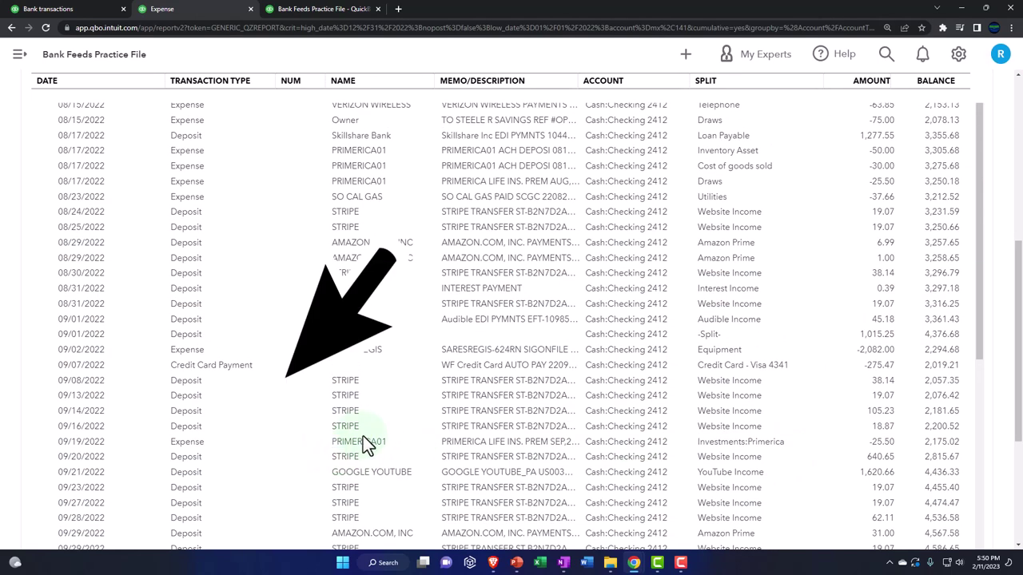
left_click(238, 422)
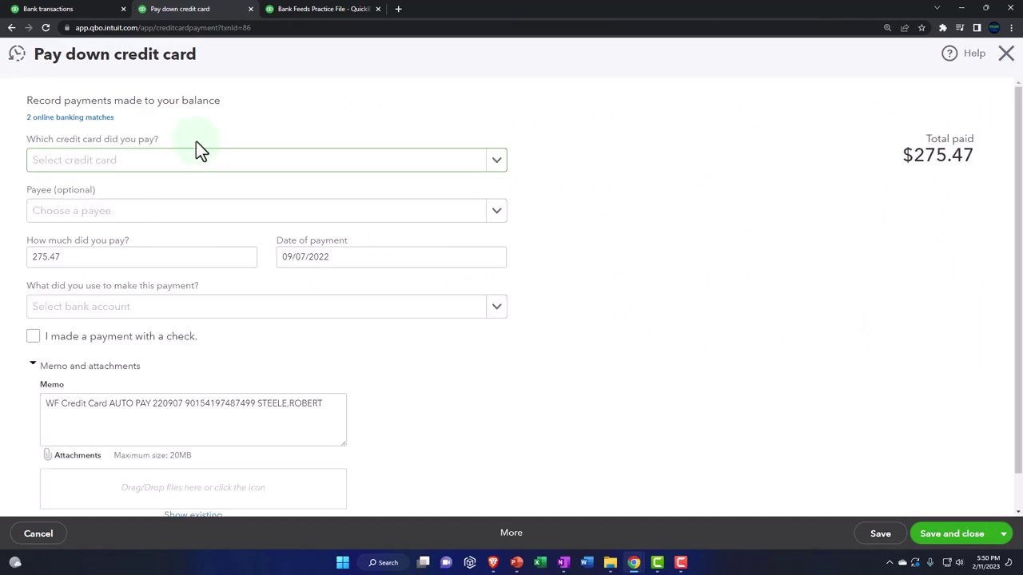
left_click(1006, 56)
Return to the Balance Sheet, open the Credit Card - Visa 4341 detail, and compare how its two AUTO PAY transactions are recorded.
scroll(48, 199, "up", 10)
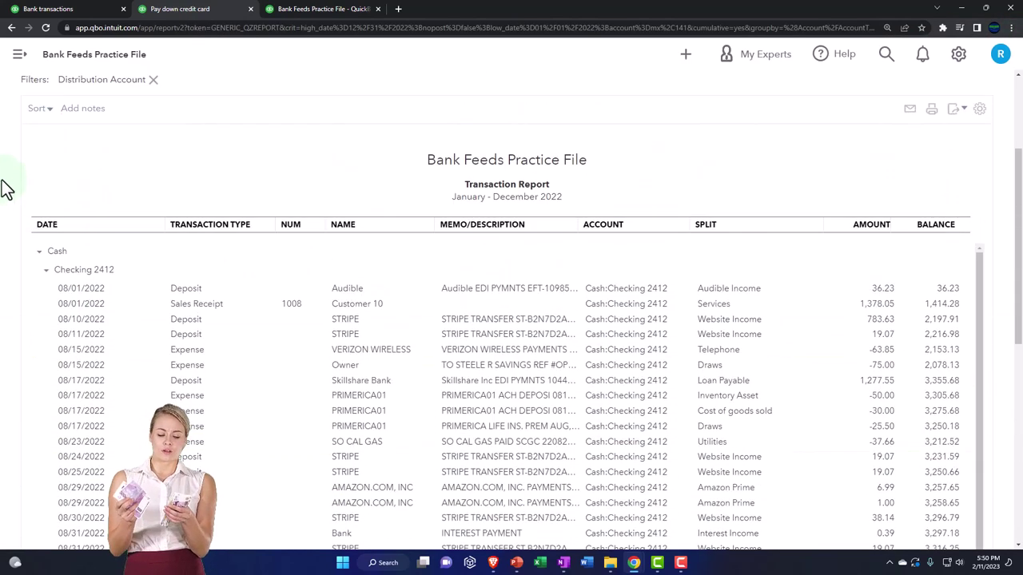
left_click(70, 87)
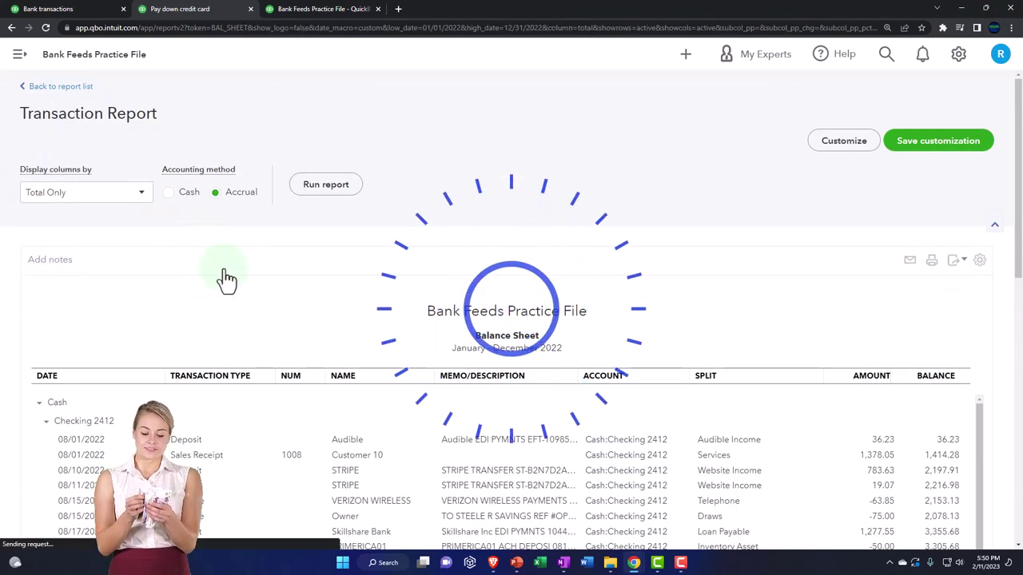
scroll(188, 292, "down", 4)
scroll(188, 292, "down", 2)
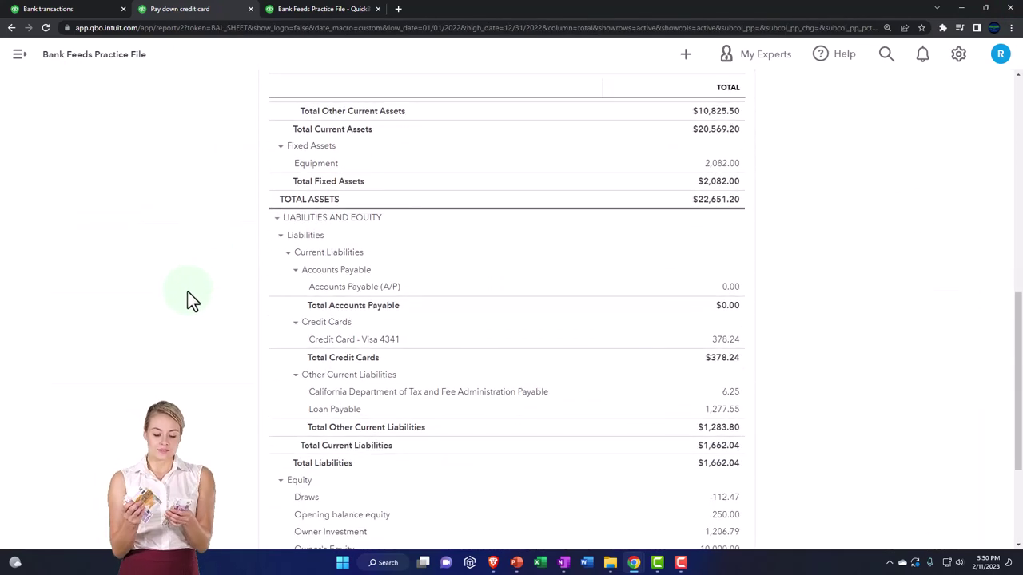
left_click(725, 340)
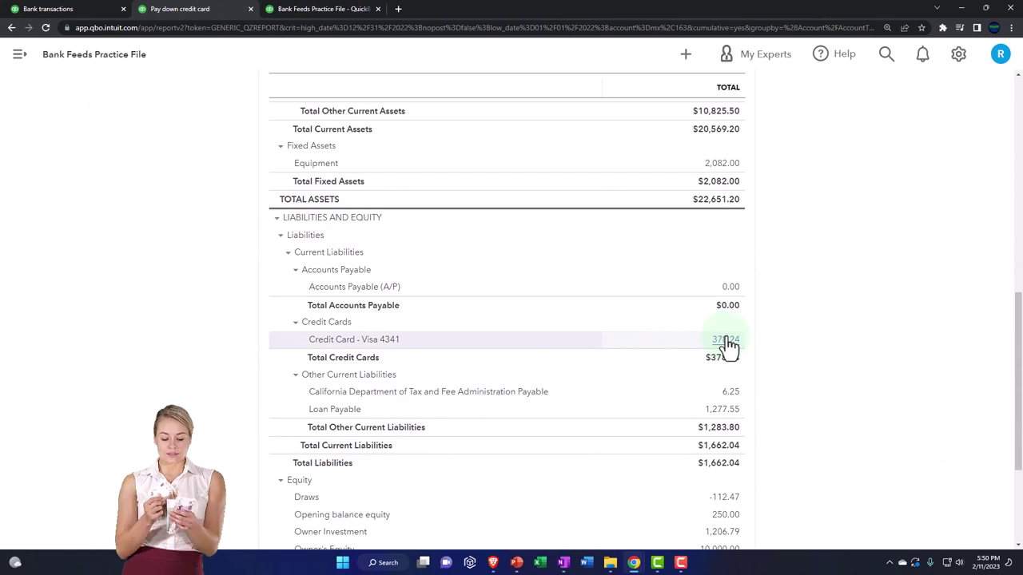
key("ctrl+plus")
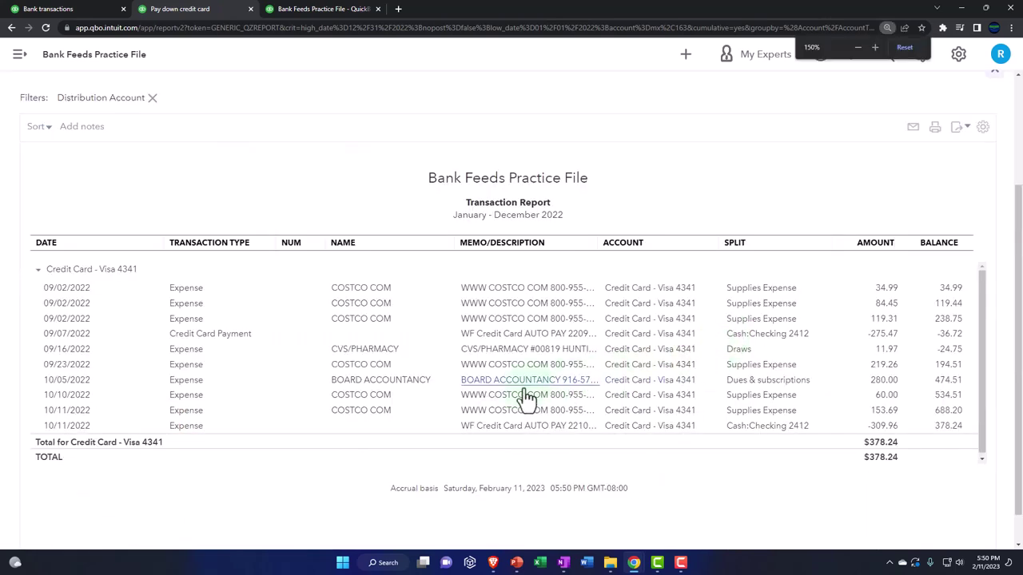
key("ctrl+minus")
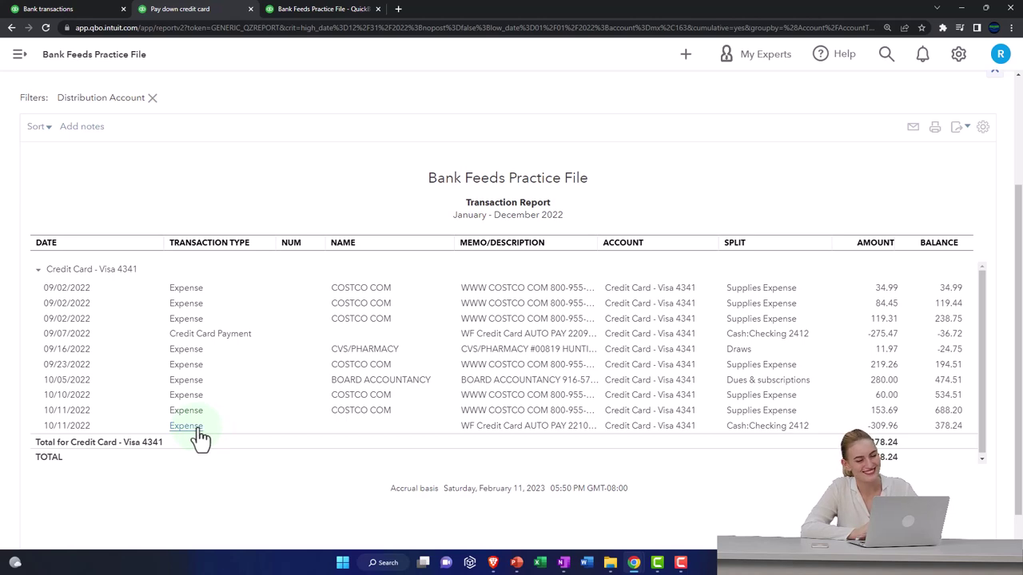
Return to the Balance Sheet and compare the bank feed balances with the Checking 2412 balance on the report.
scroll(200, 438, "up", 2)
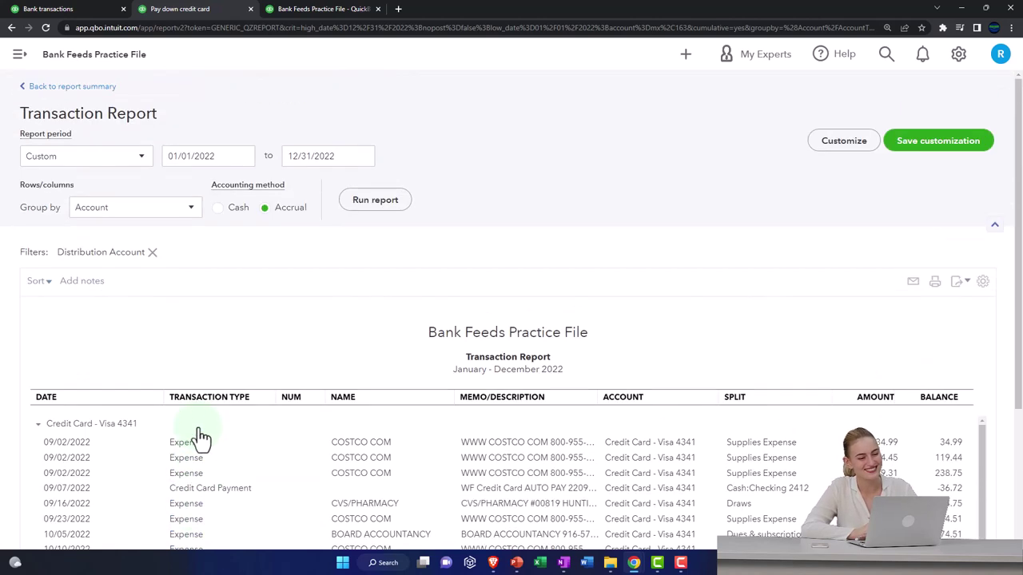
left_click(87, 88)
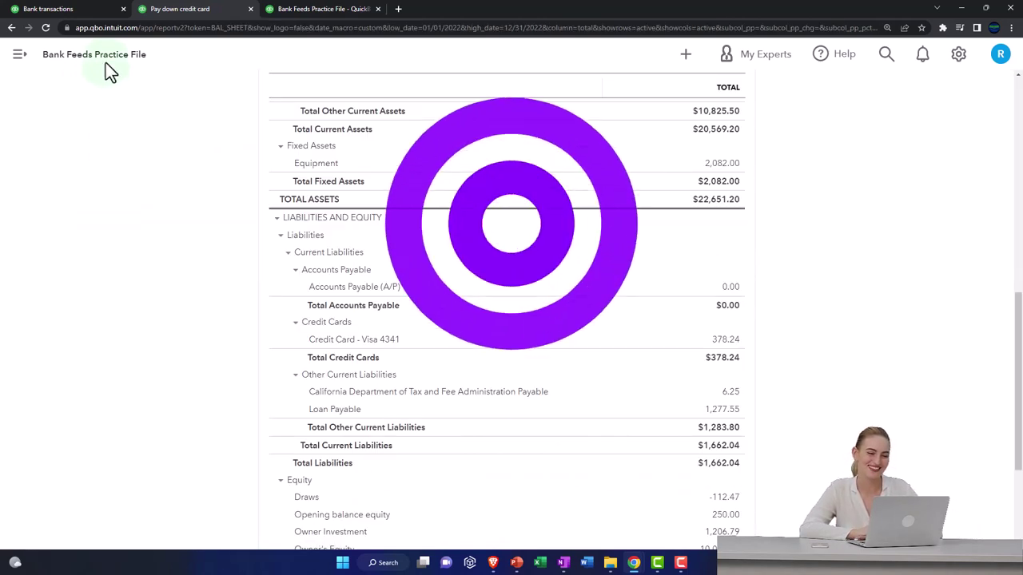
left_click(85, 9)
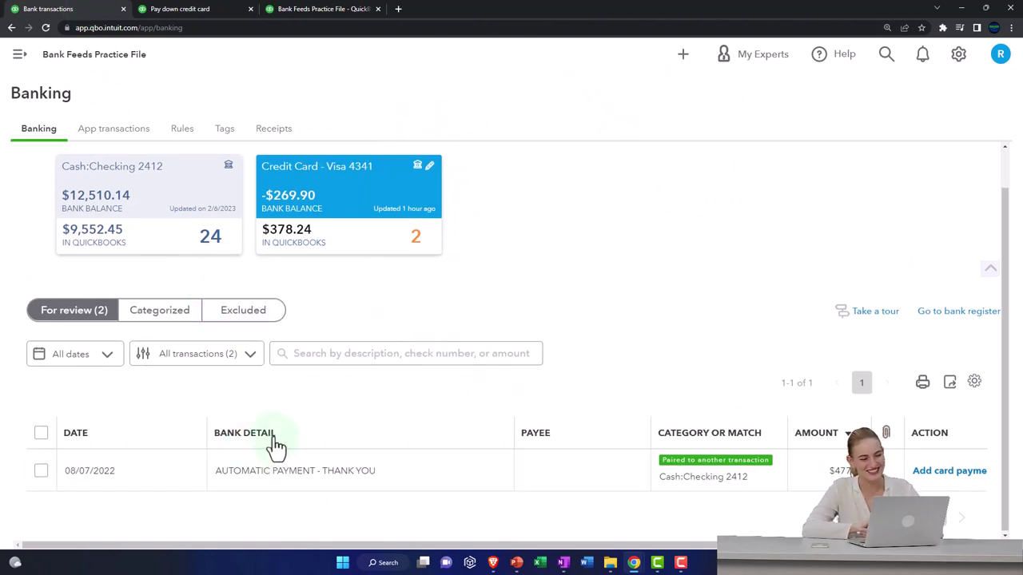
left_click(219, 10)
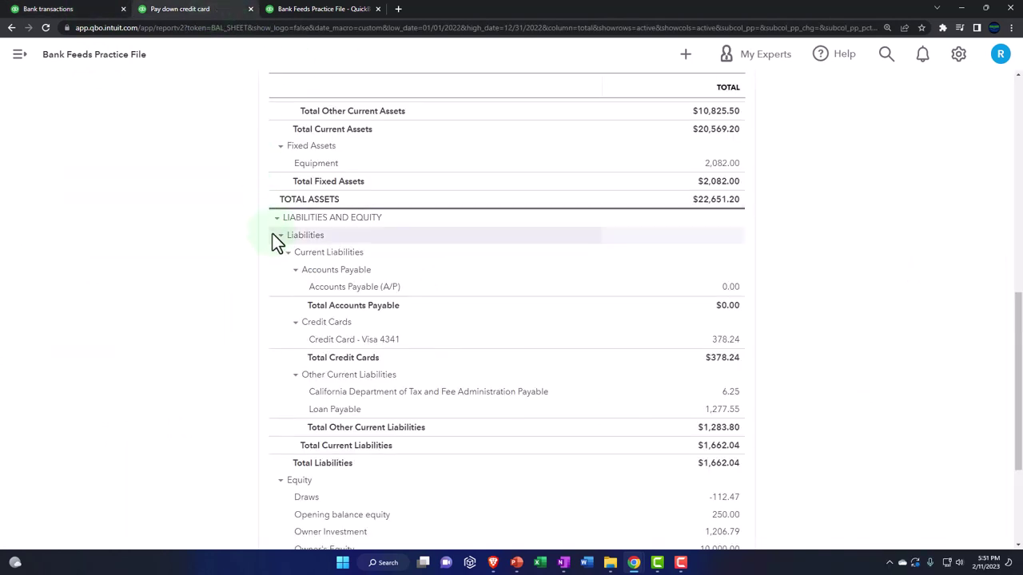
scroll(276, 242, "up", 6)
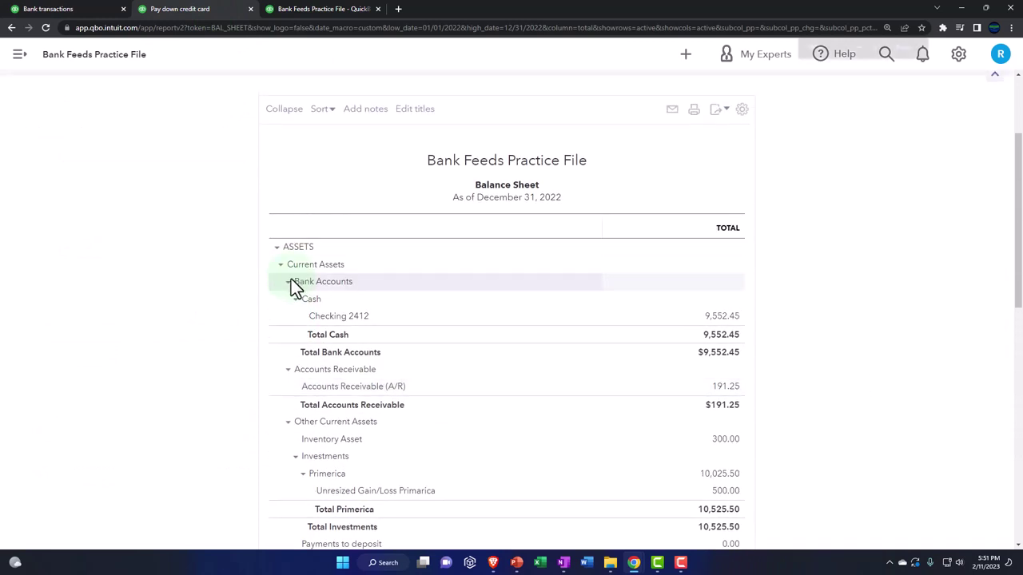
key("ctrl+plus")
key("ctrl+plus")
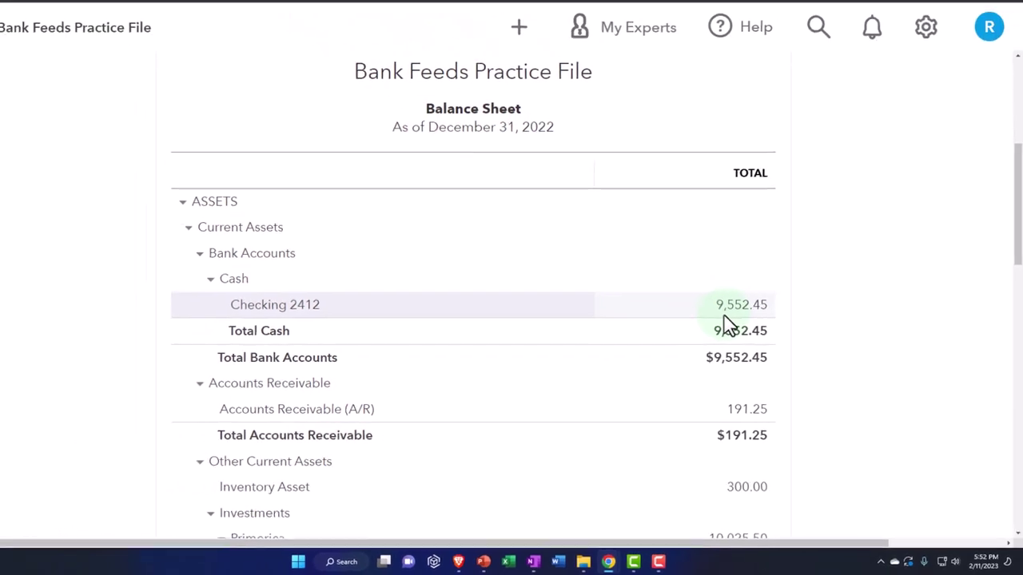
Return to the Visa's bank feed, expand the 08/07/2022 AUTOMATIC PAYMENT transaction, and examine its paired transaction details.
left_click(78, 5)
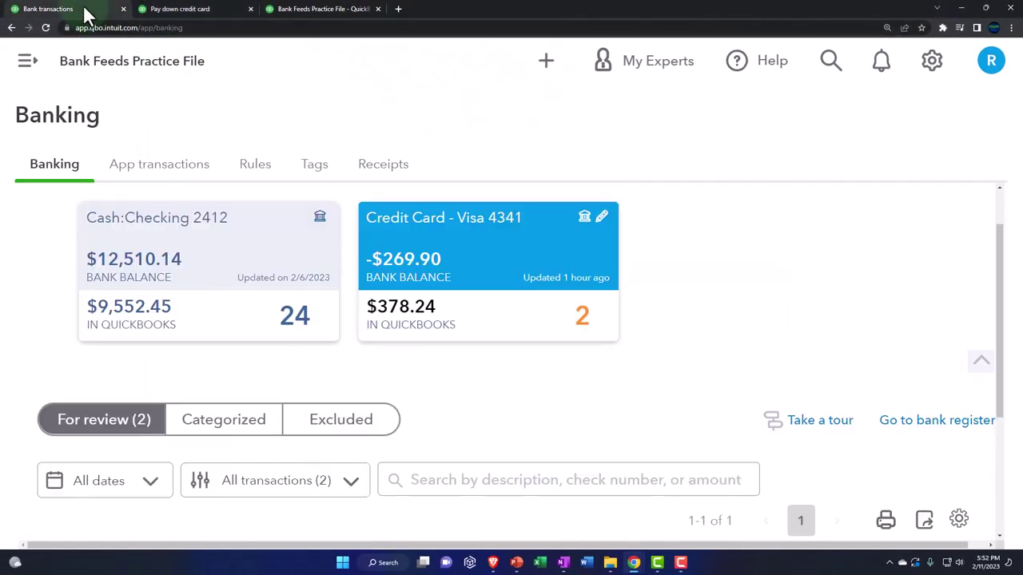
scroll(330, 335, "down", 3)
scroll(336, 354, "up", 3)
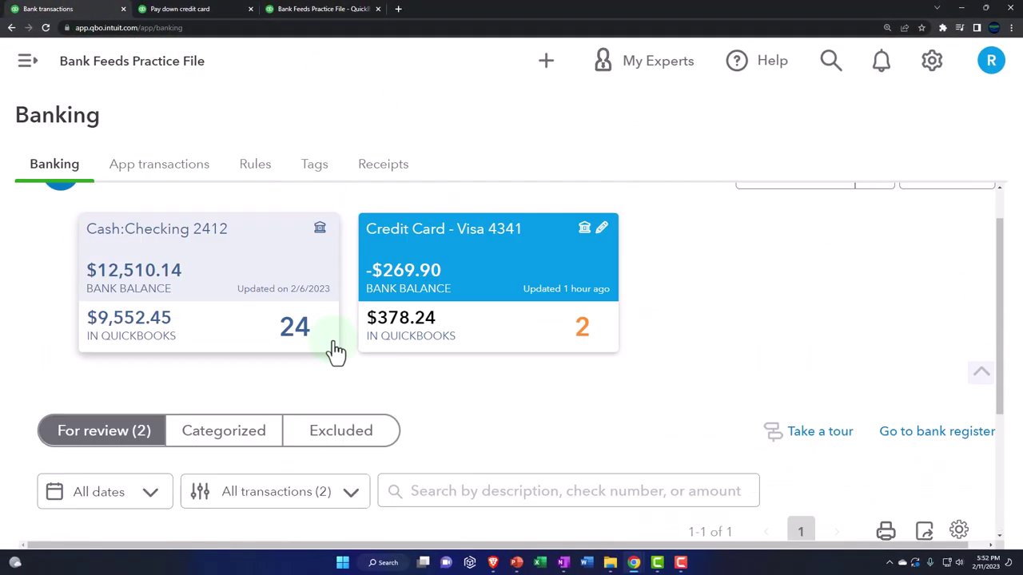
key("ctrl+minus")
key("ctrl+minus")
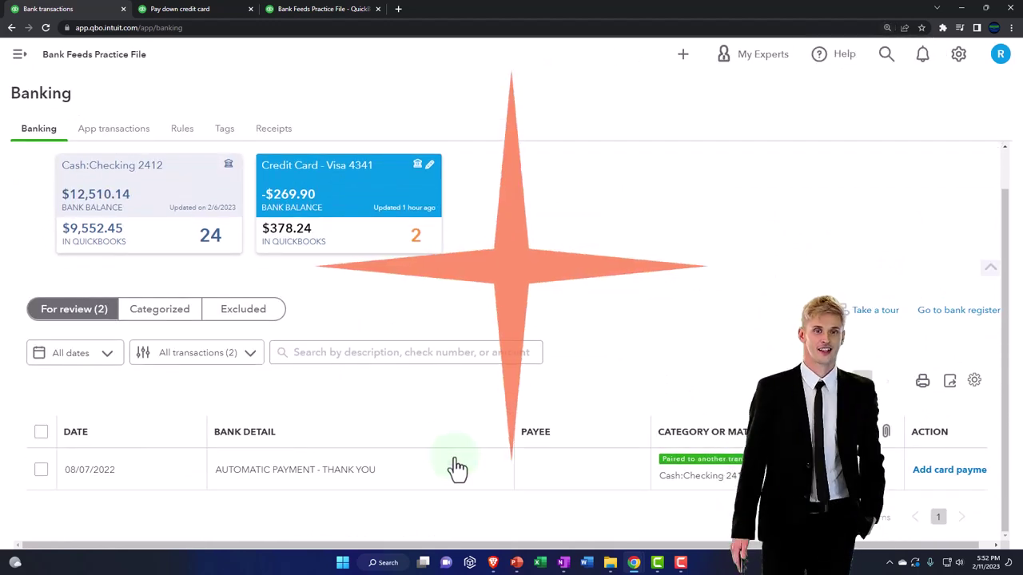
left_click(458, 479)
scroll(459, 480, "down", 2)
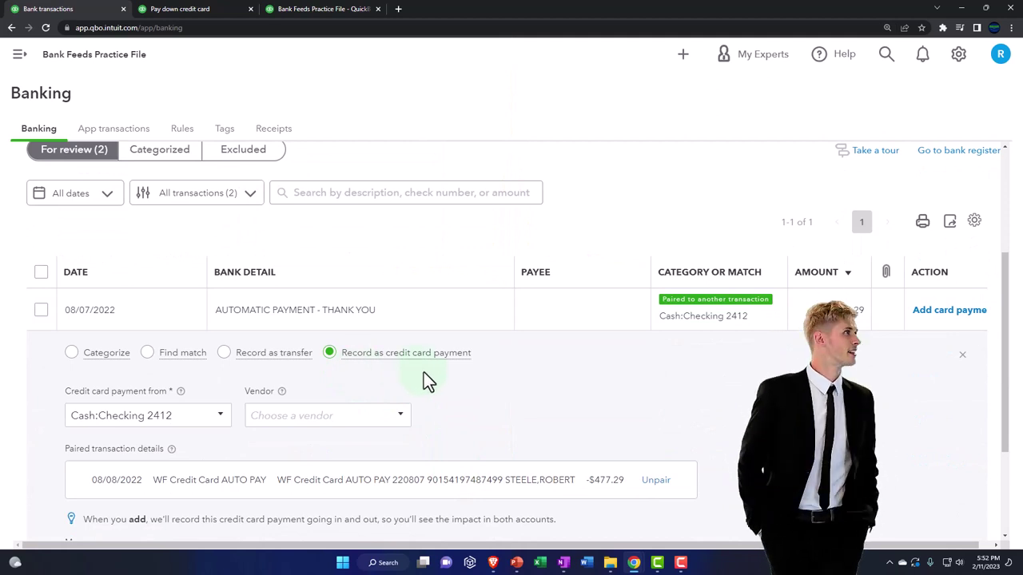
scroll(425, 372, "down", 1)
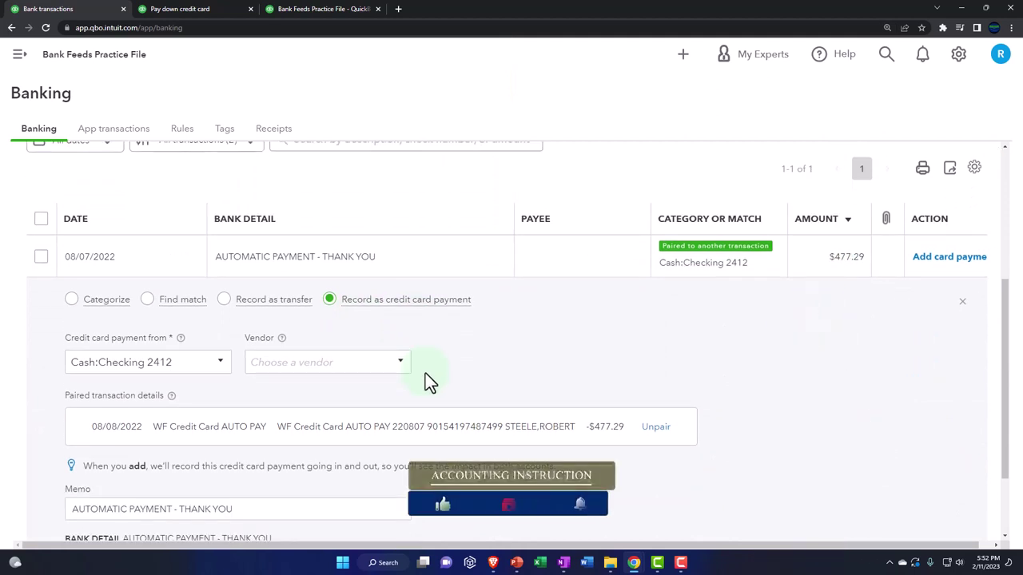
Compare the Record as transfer and Categorize options for the 08/07/2022 automatic payment, leaving Record as transfer selected.
left_click(224, 300)
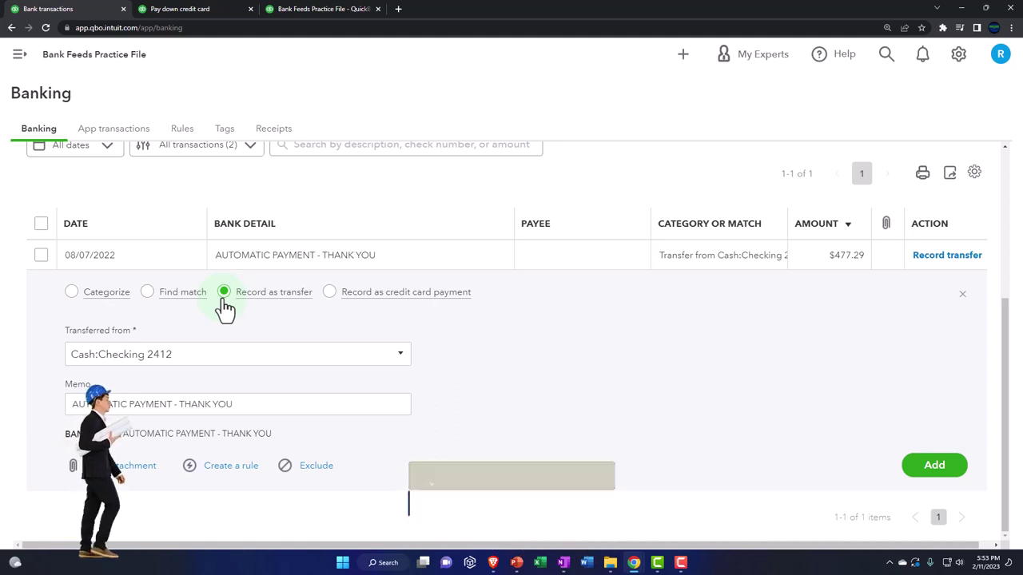
left_click(72, 292)
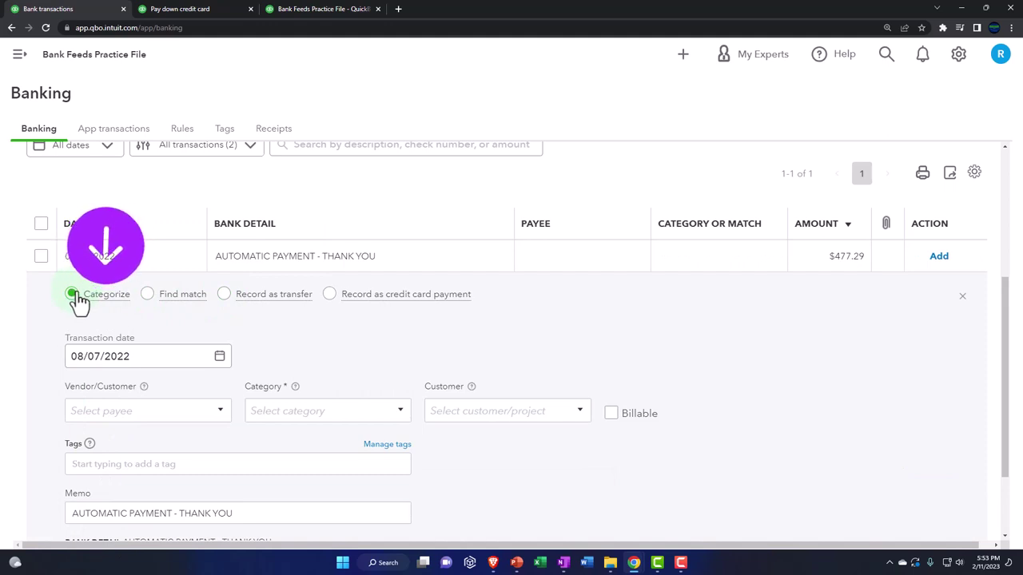
left_click(226, 296)
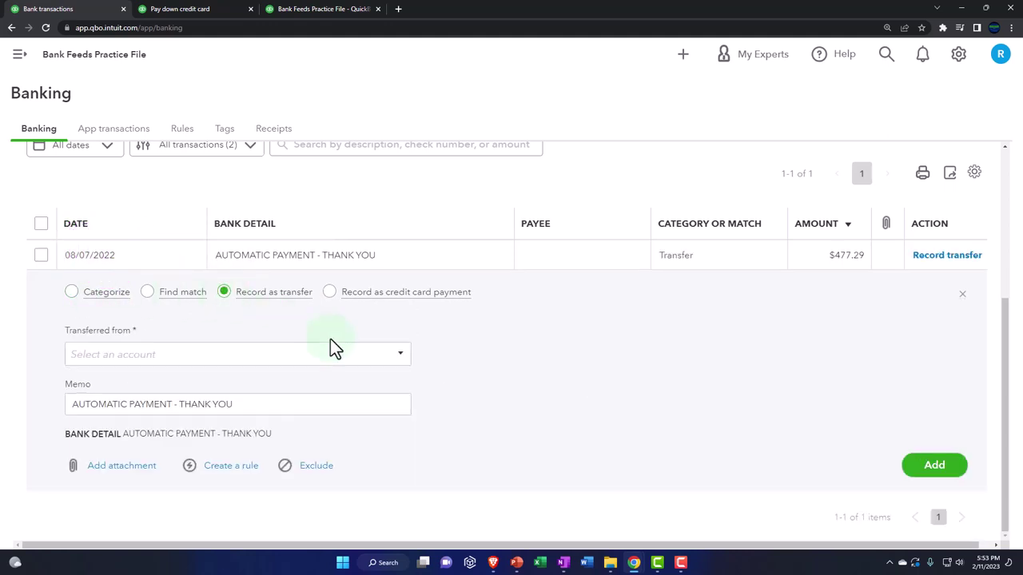
Record the Visa's 08/07/2022 AUTOMATIC PAYMENT as a transfer from Cash:Checking 2412.
left_click(931, 471)
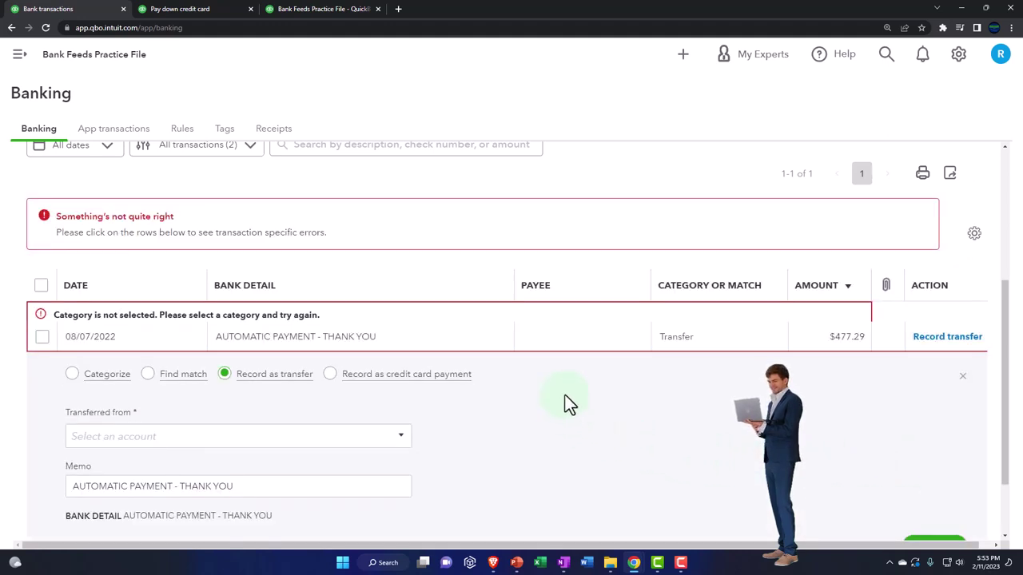
scroll(565, 404, "down", 1)
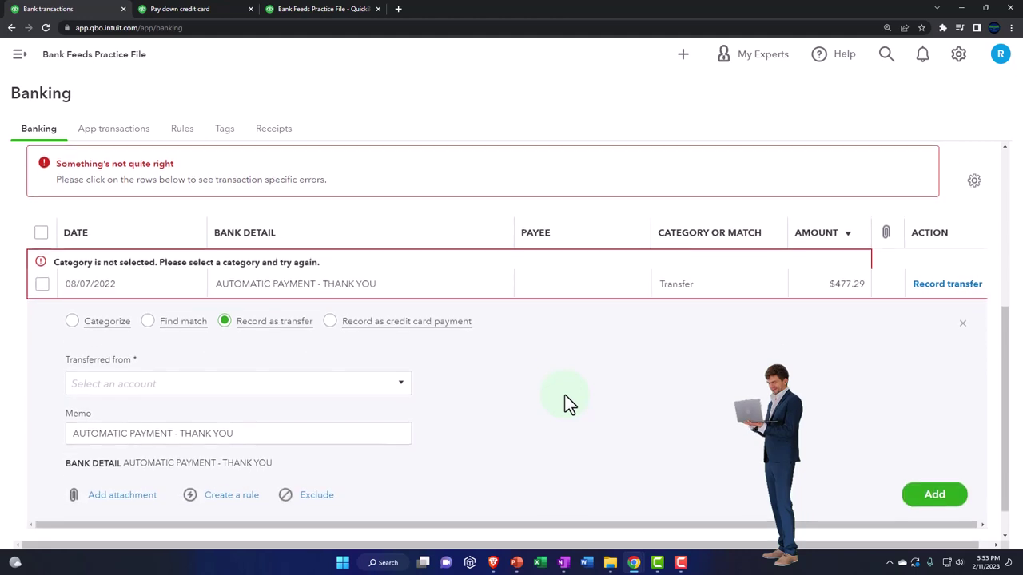
left_click(403, 389)
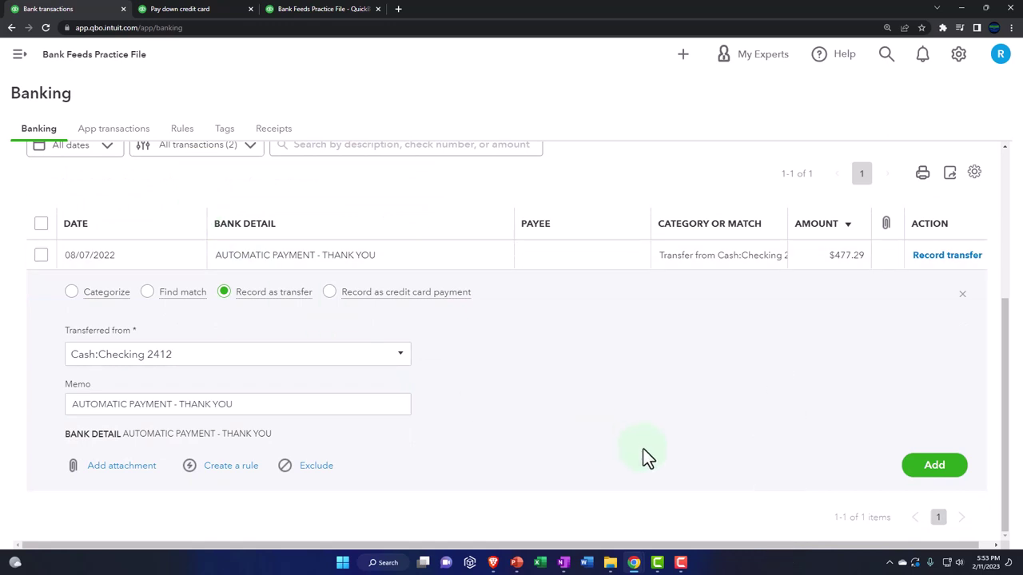
left_click(945, 470)
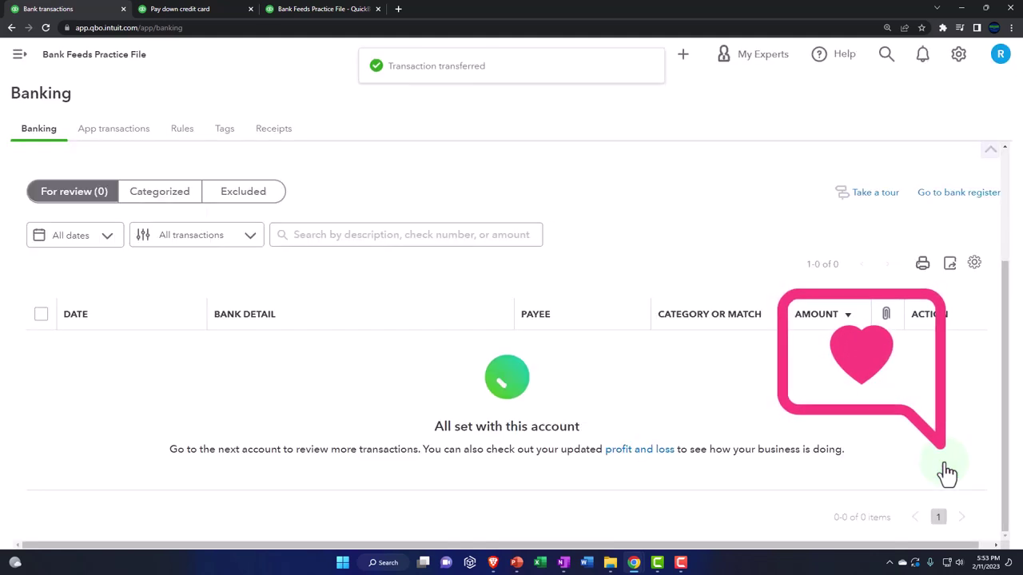
In the Cash:Checking 2412 bank feed, match the August AUTO PAY withdrawal of $477.29 to the 08/07/2022 transfer.
scroll(351, 360, "up", 2)
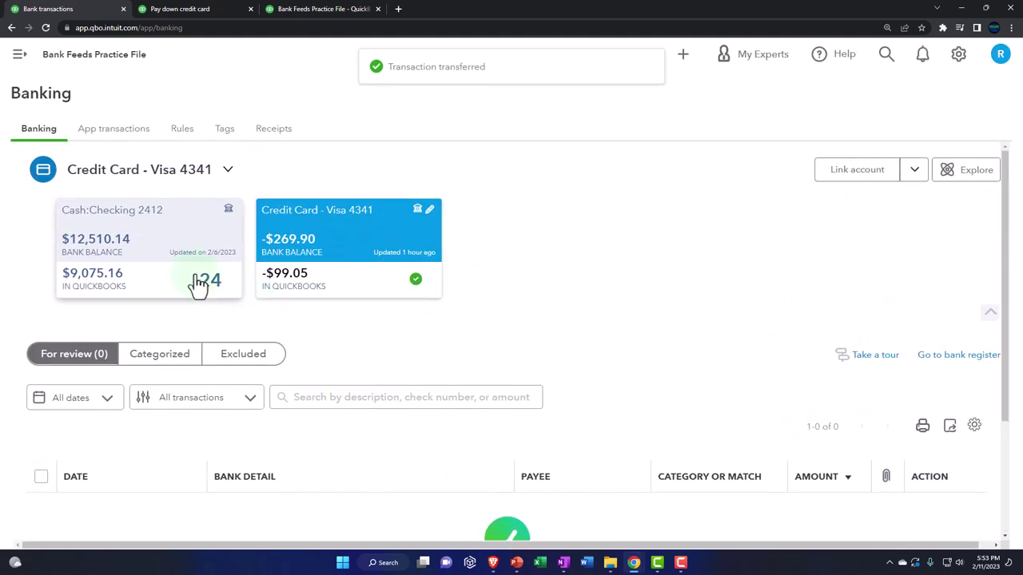
left_click(159, 255)
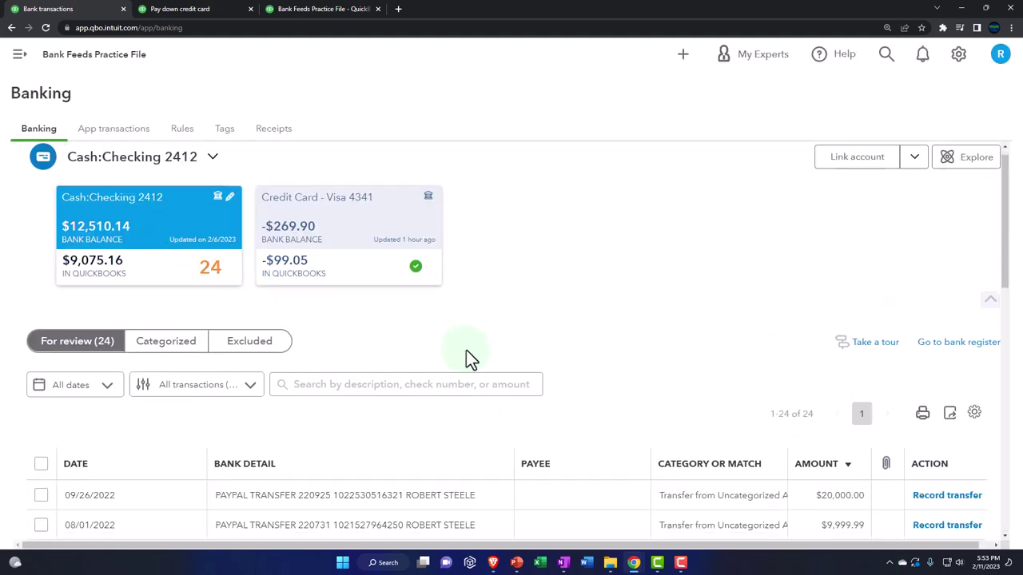
scroll(466, 356, "down", 5)
scroll(468, 356, "down", 5)
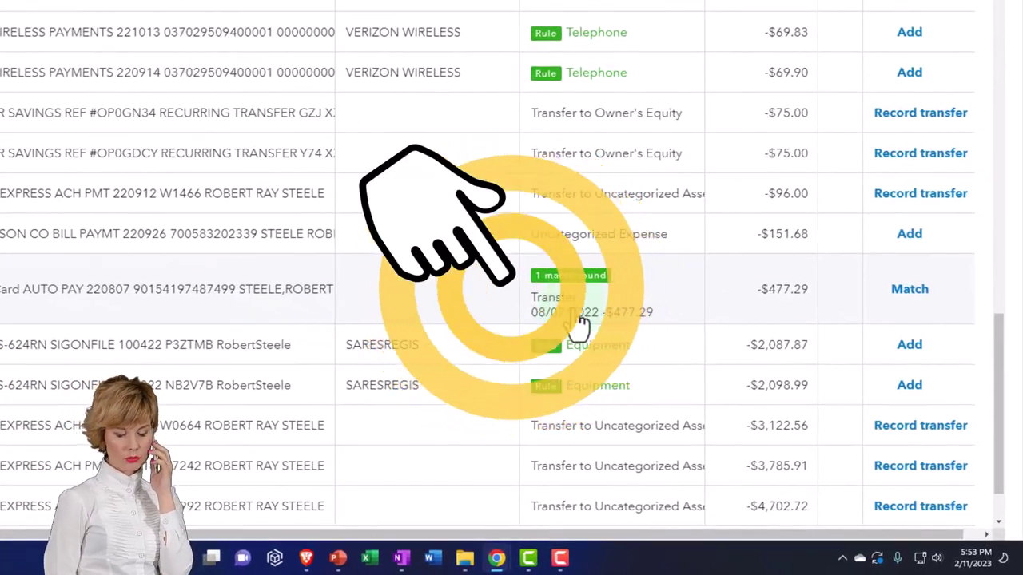
left_click(281, 319)
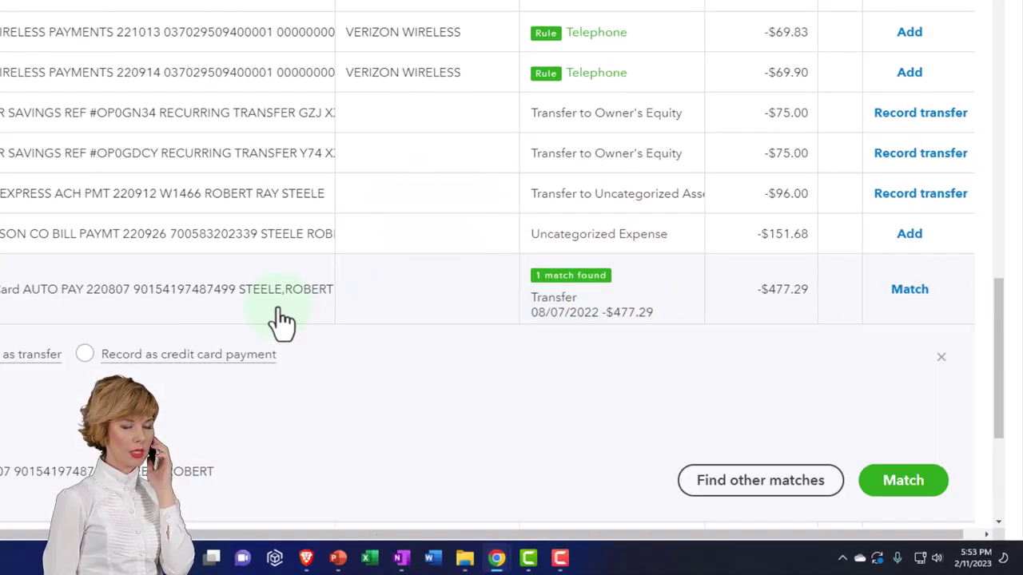
scroll(280, 322, "down", 2)
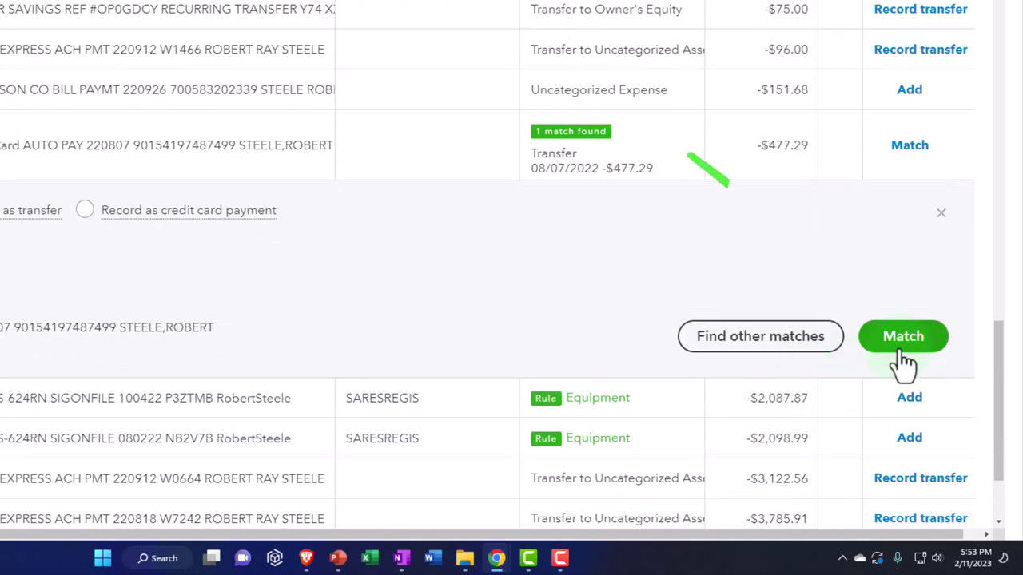
left_click(901, 351)
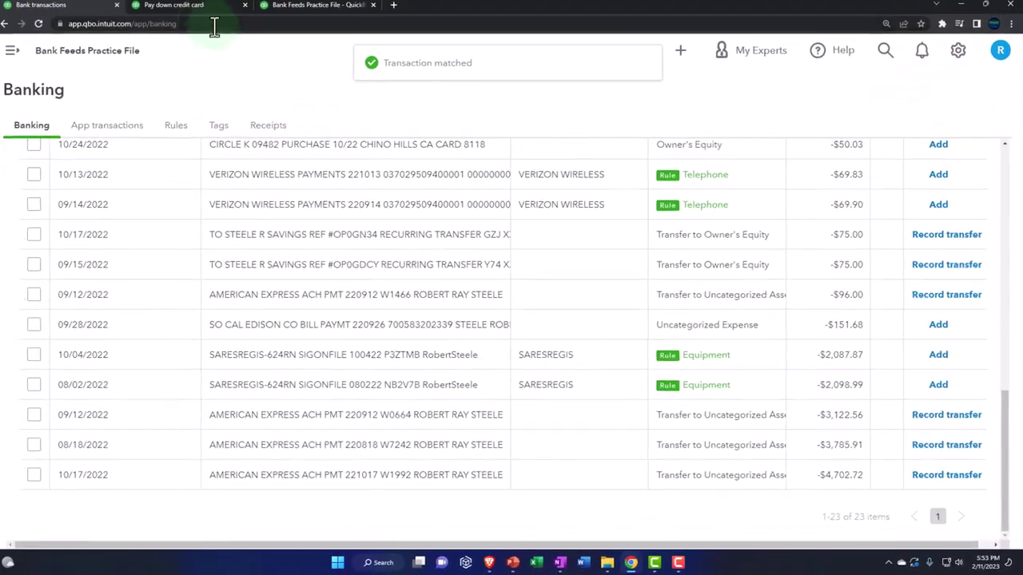
Rerun the Balance Sheet and open the Checking 2412 detail to check how the 08/07/2022 automatic payment is recorded.
left_click(192, 5)
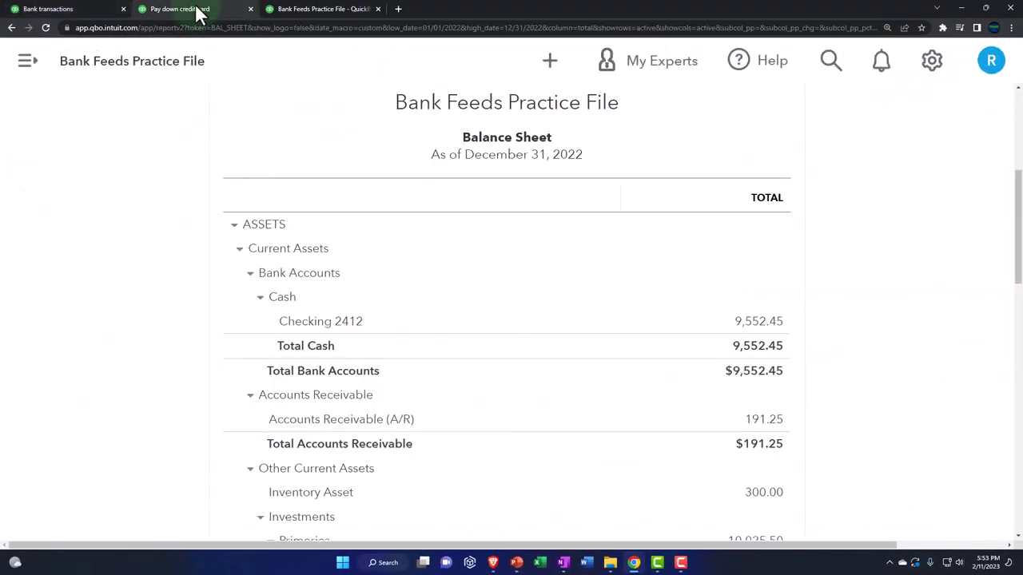
scroll(489, 213, "up", 3)
left_click(624, 200)
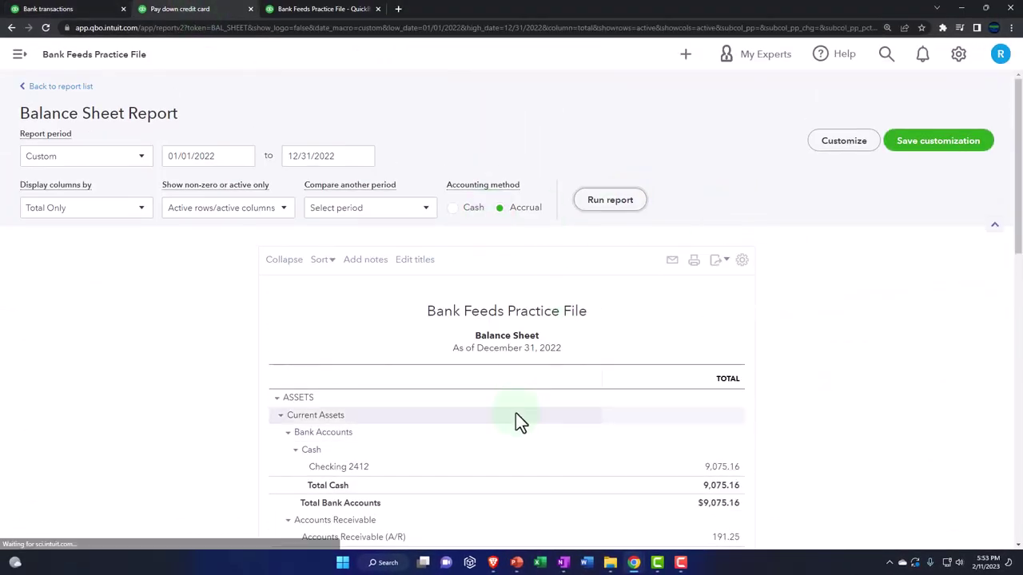
scroll(515, 412, "down", 2)
key("ctrl+plus")
left_click(710, 359)
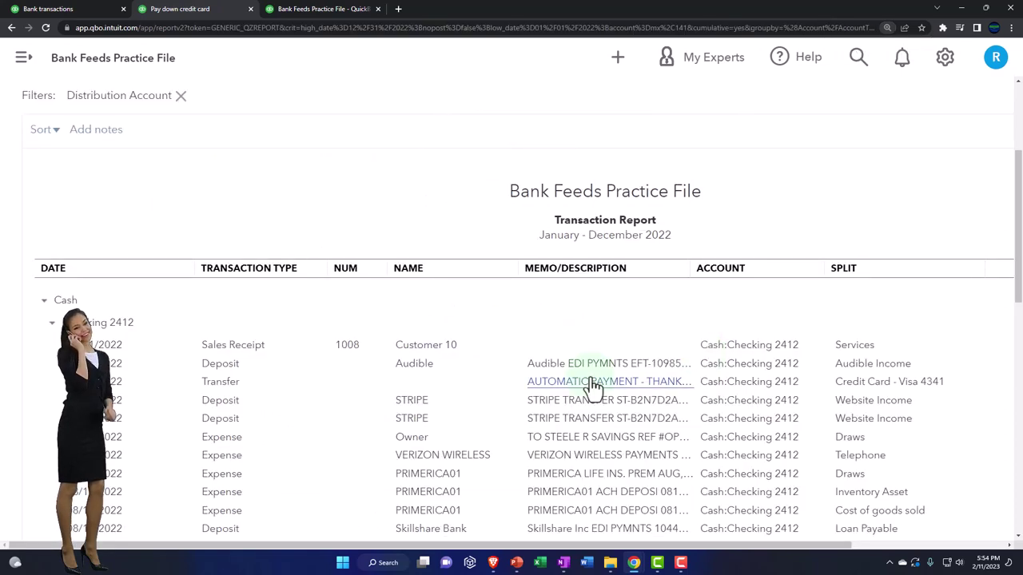
key("ctrl+minus")
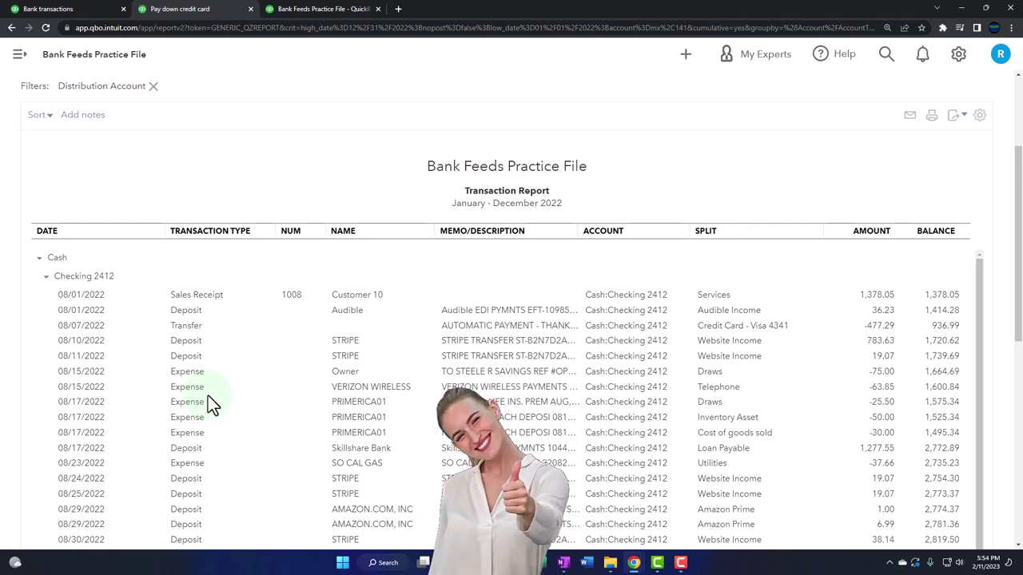
Return to the Balance Sheet and open the Credit Card - Visa 4341 detail to compare the payments' transaction types.
scroll(207, 395, "up", 3)
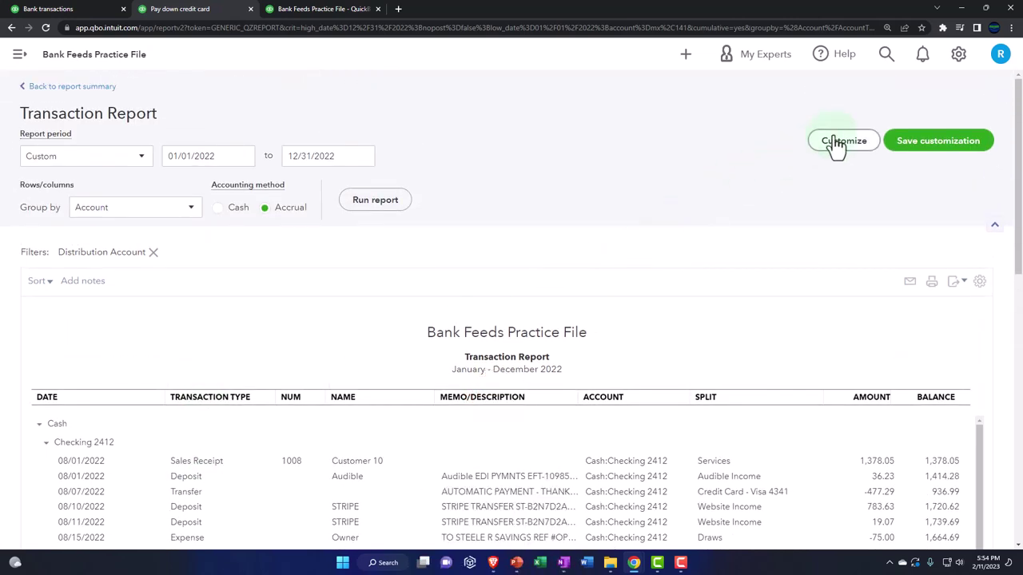
left_click(80, 89)
scroll(191, 291, "down", 5)
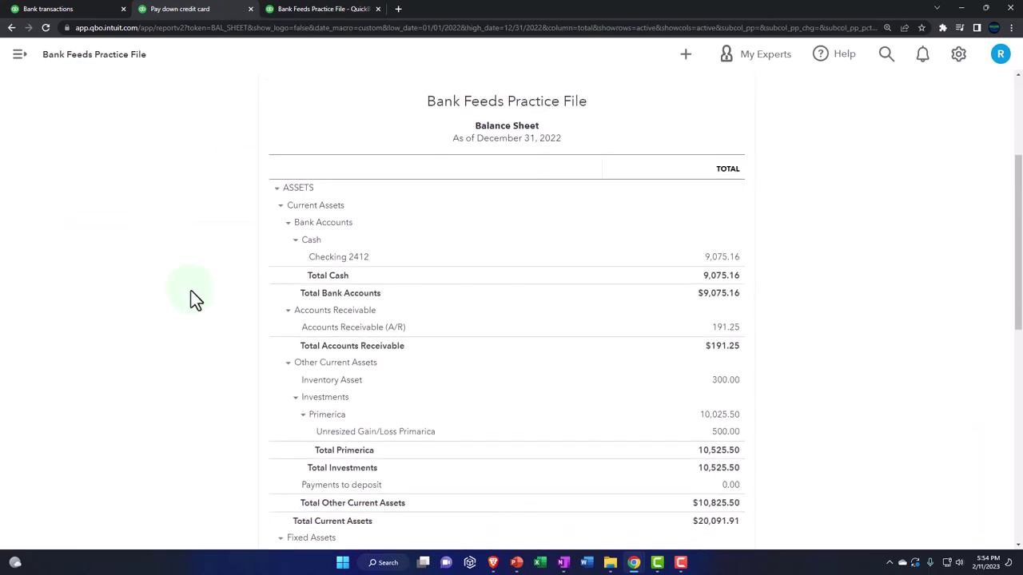
scroll(191, 290, "down", 3)
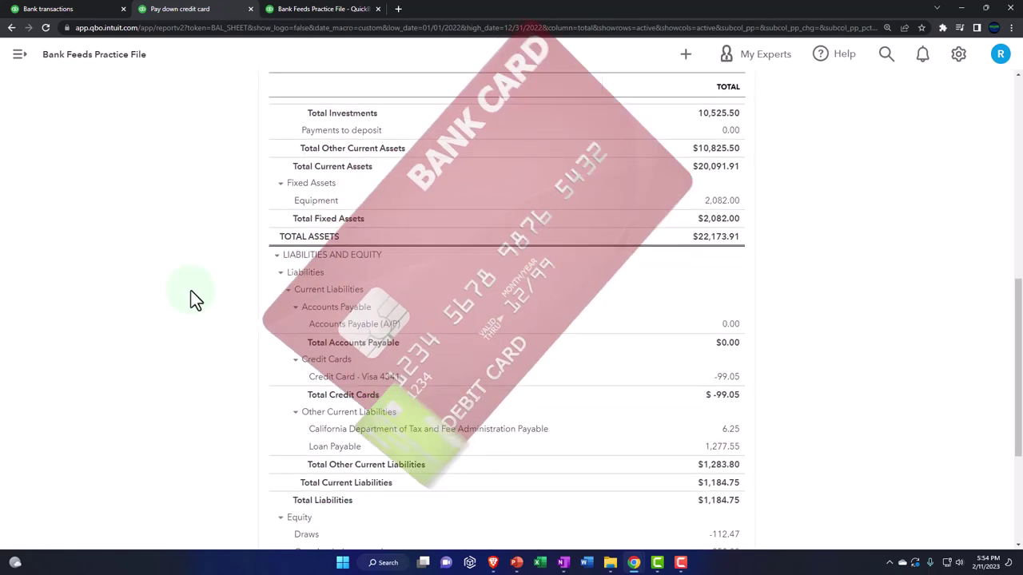
left_click(723, 377)
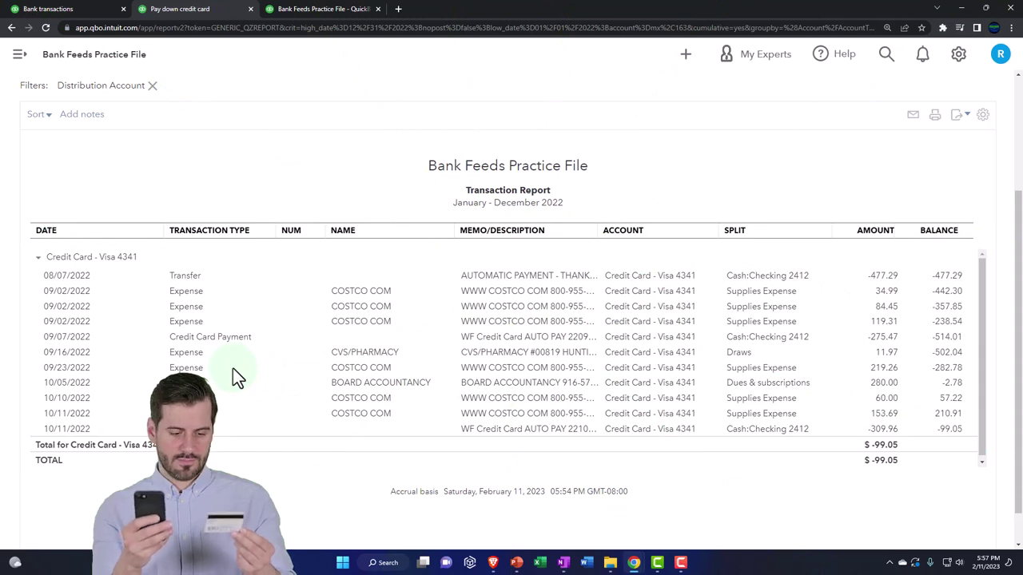
Go back to the Balance Sheet and review the credit card balance in the liabilities section.
scroll(309, 338, "up", 2)
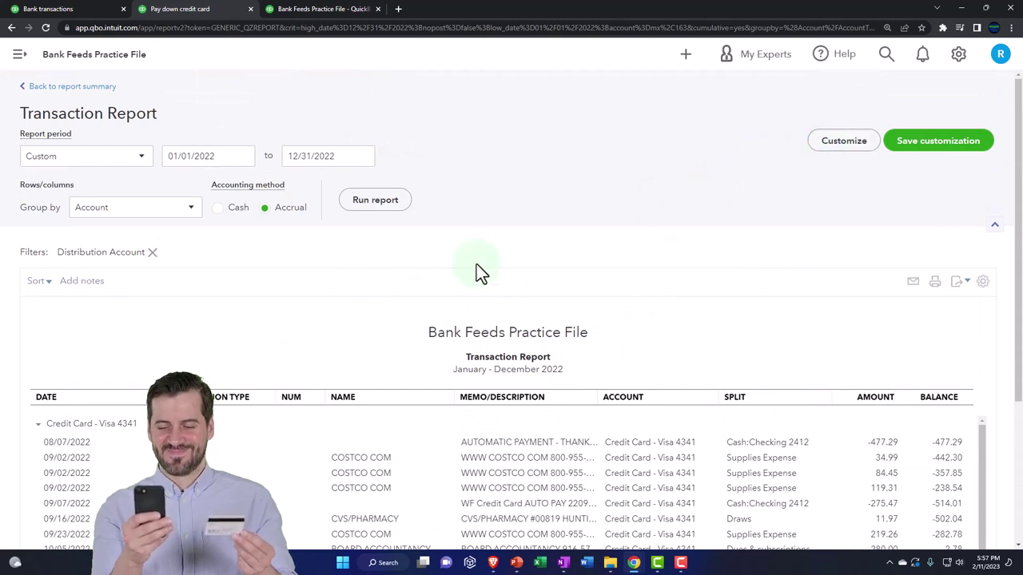
left_click(80, 88)
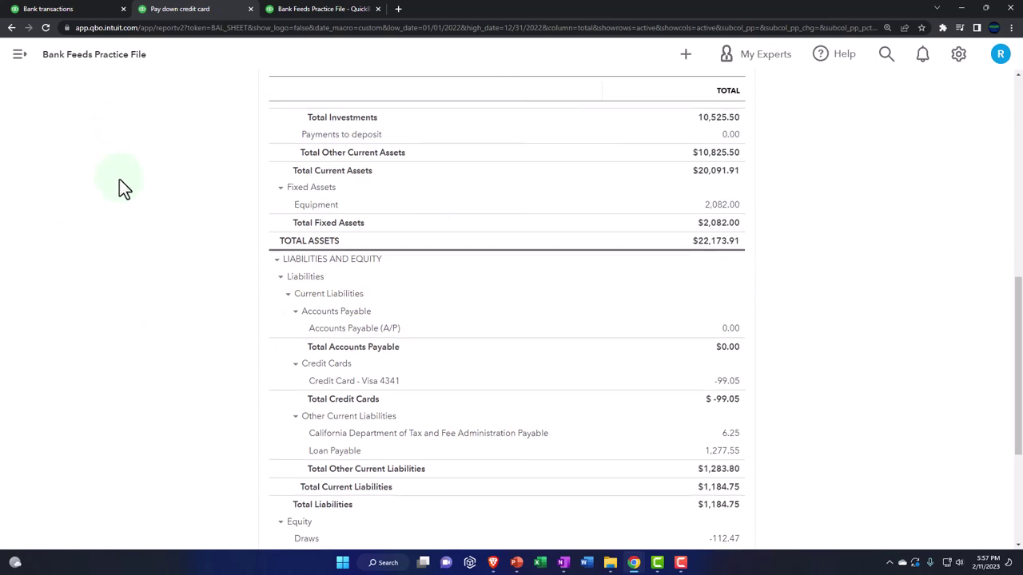
scroll(119, 187, "up", 2)
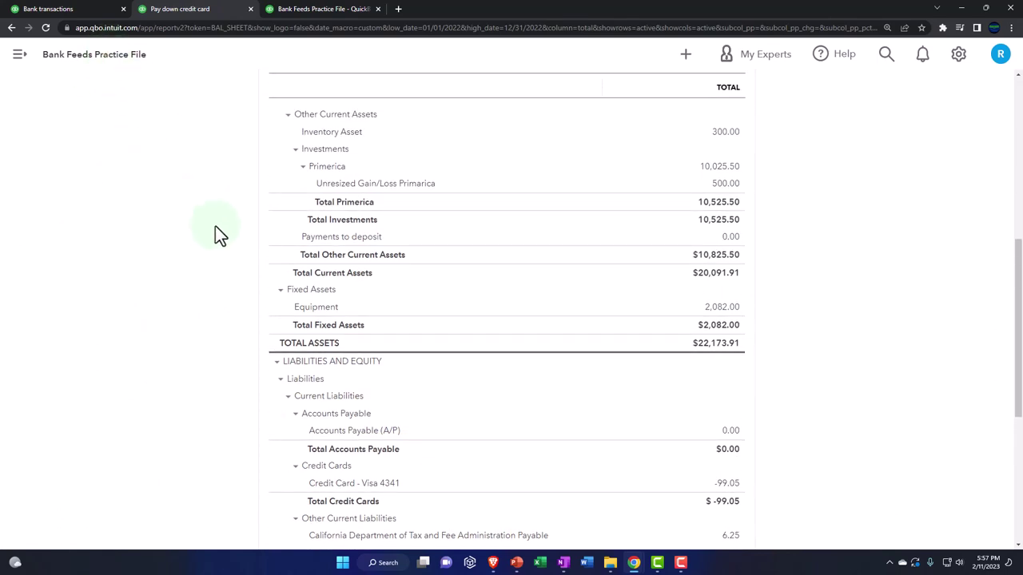
scroll(216, 233, "down", 3)
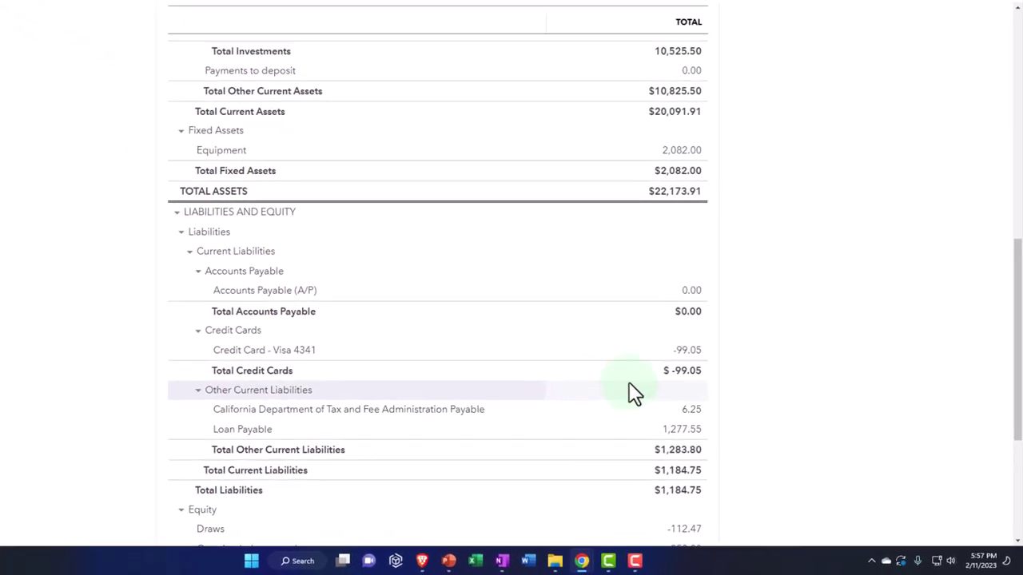
key("ctrl+plus")
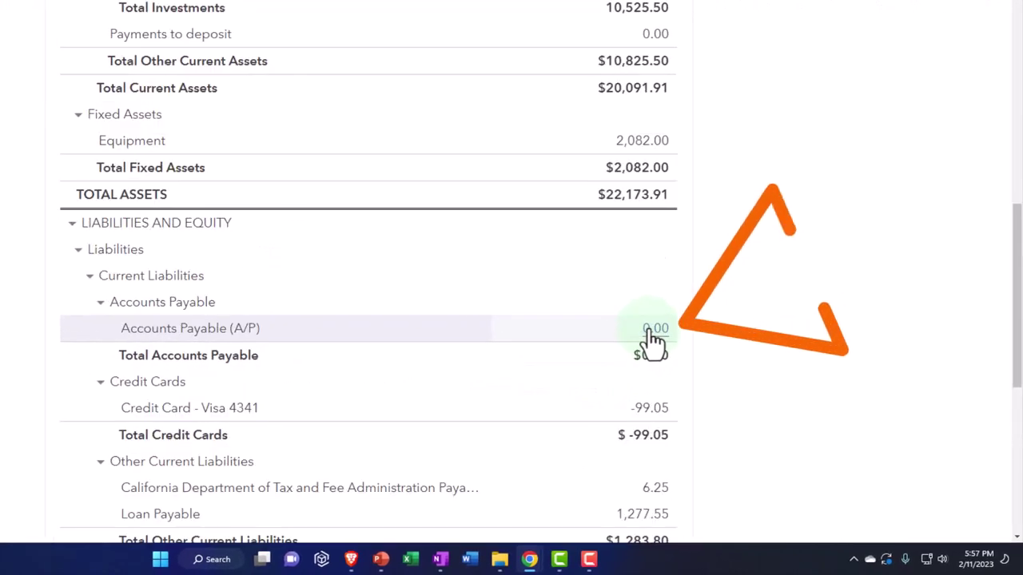
scroll(655, 342, "down", 2)
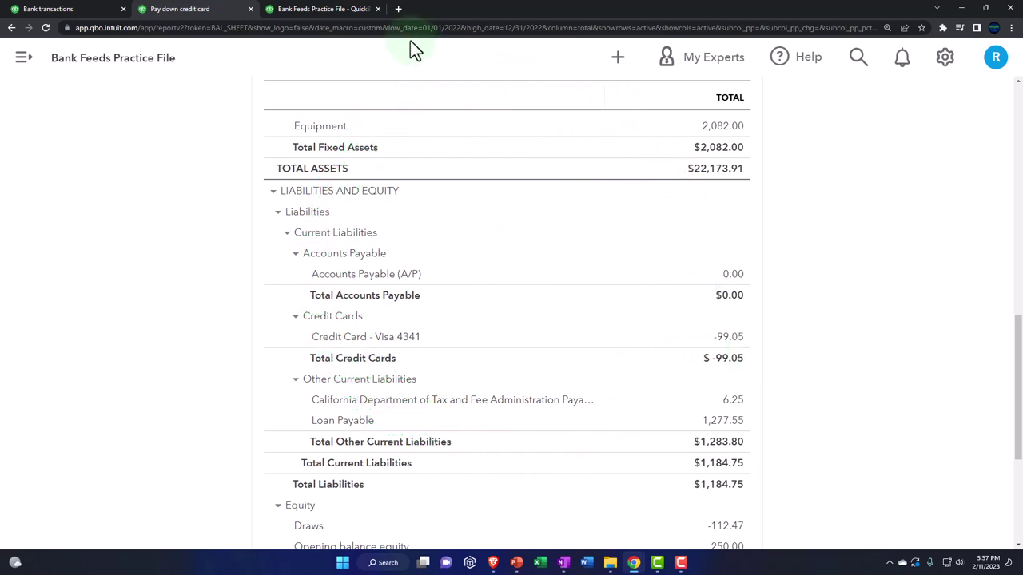
Duplicate the Profit and Loss browser tab and open the Trial Balance report in the copy.
left_click(331, 15)
right_click(331, 16)
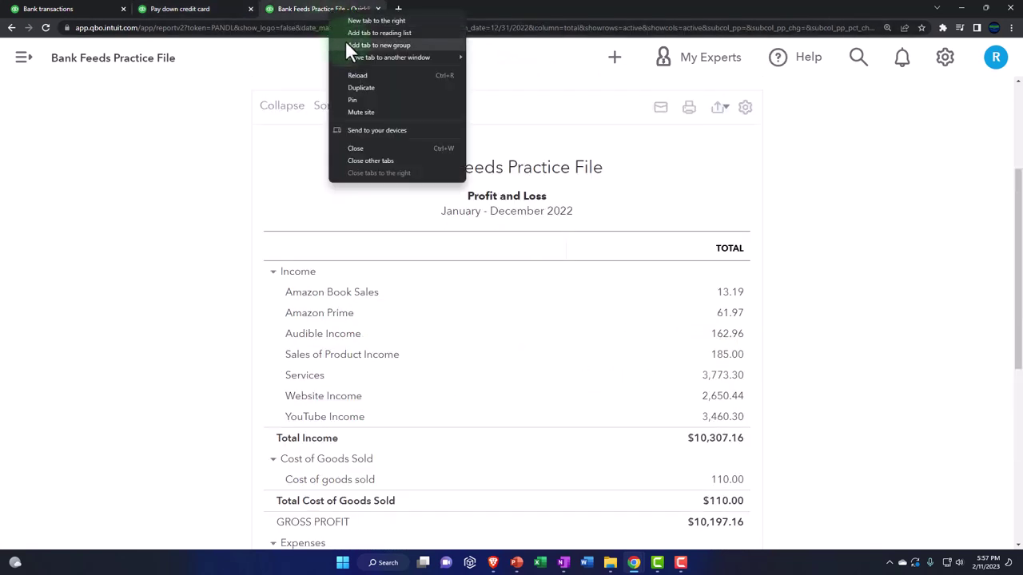
left_click(357, 87)
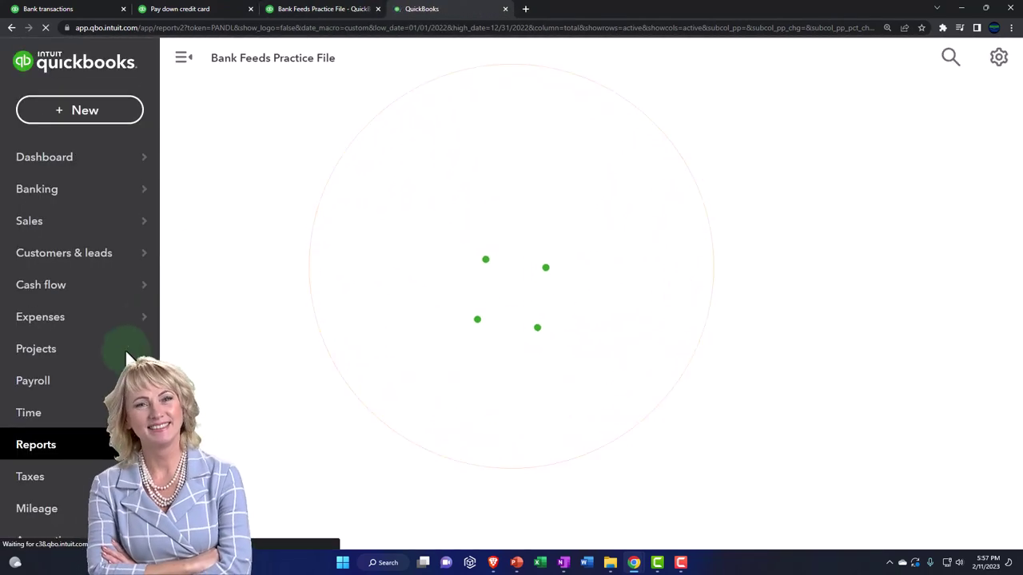
left_click(36, 445)
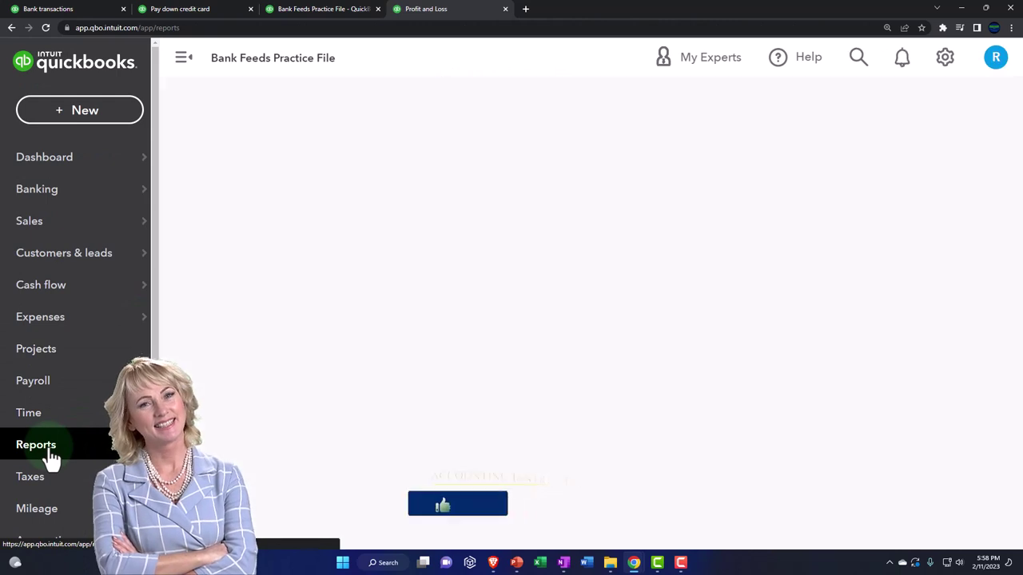
left_click(184, 59)
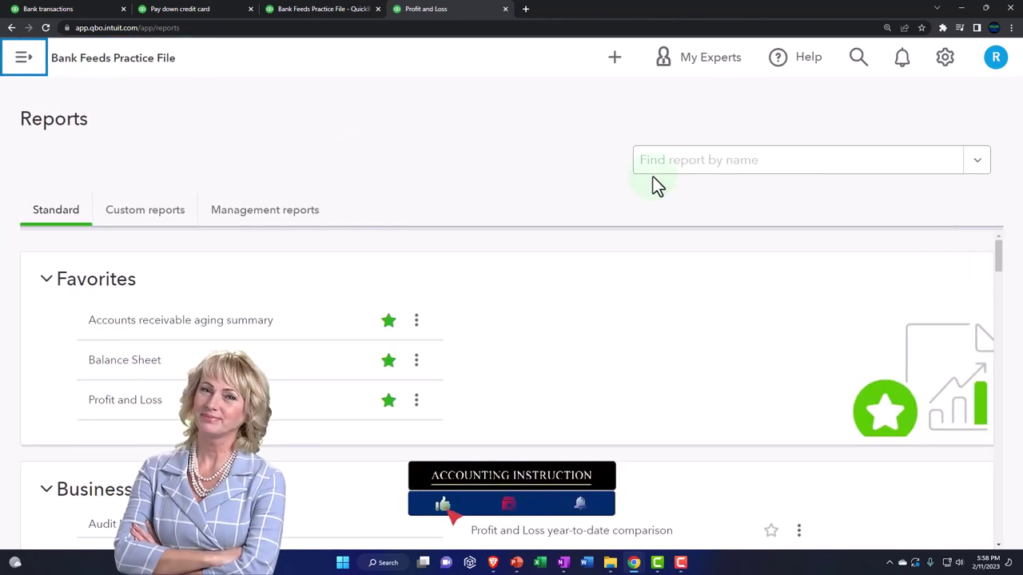
left_click(659, 169)
type("tria")
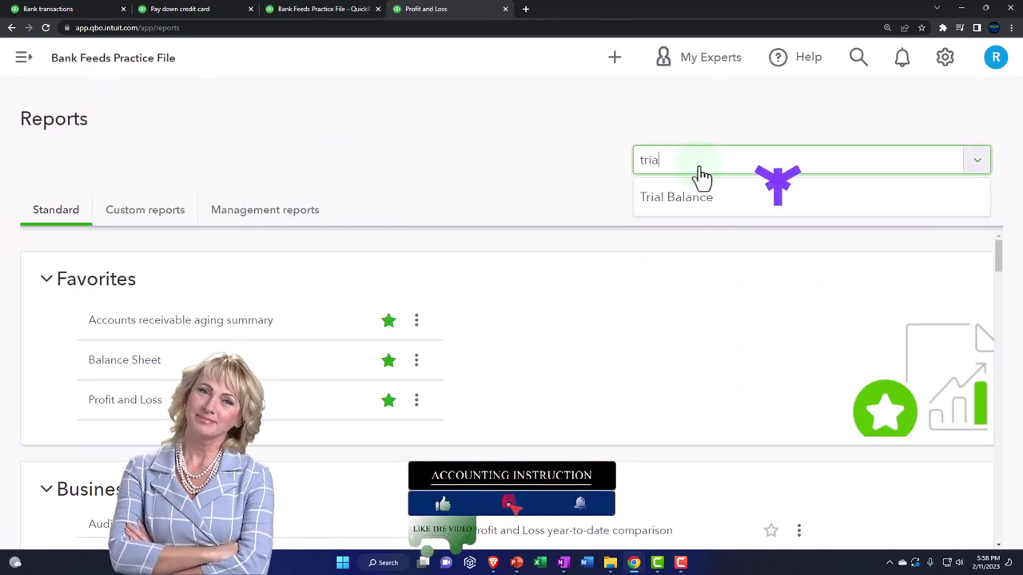
left_click(700, 177)
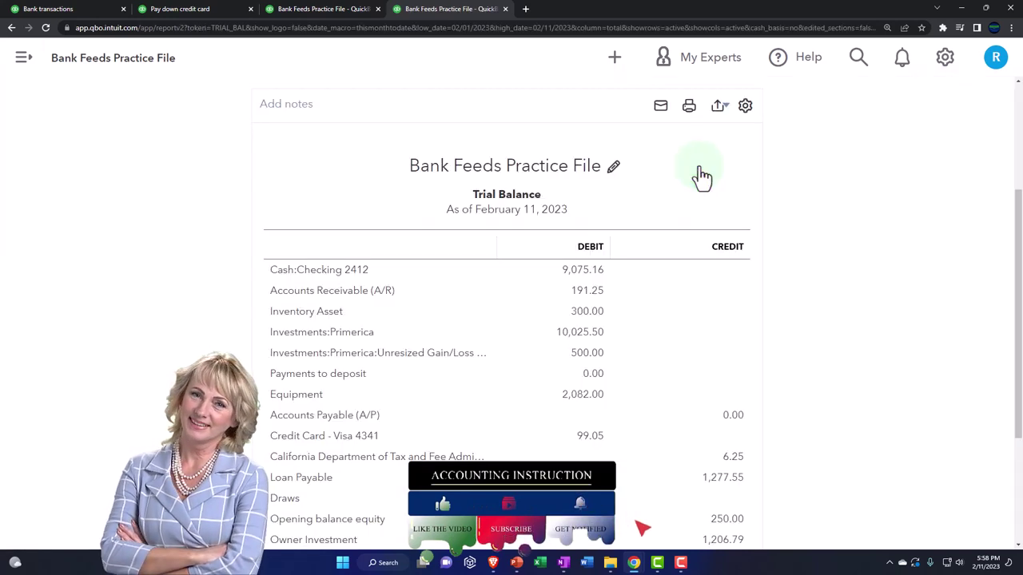
Set the Trial Balance report period to 01/01/2022 through 12/31/2022.
scroll(239, 232, "up", 2)
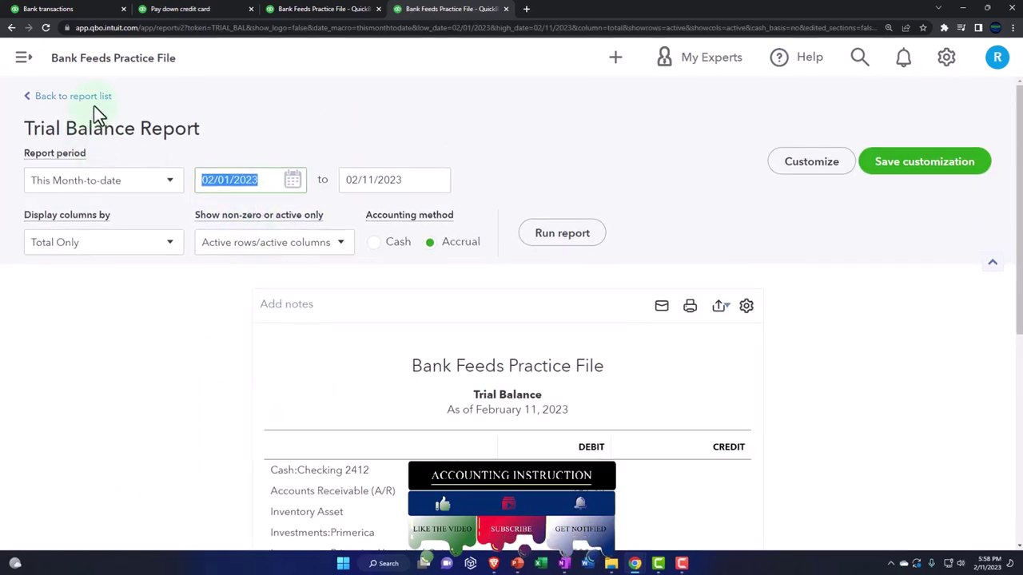
type("010122")
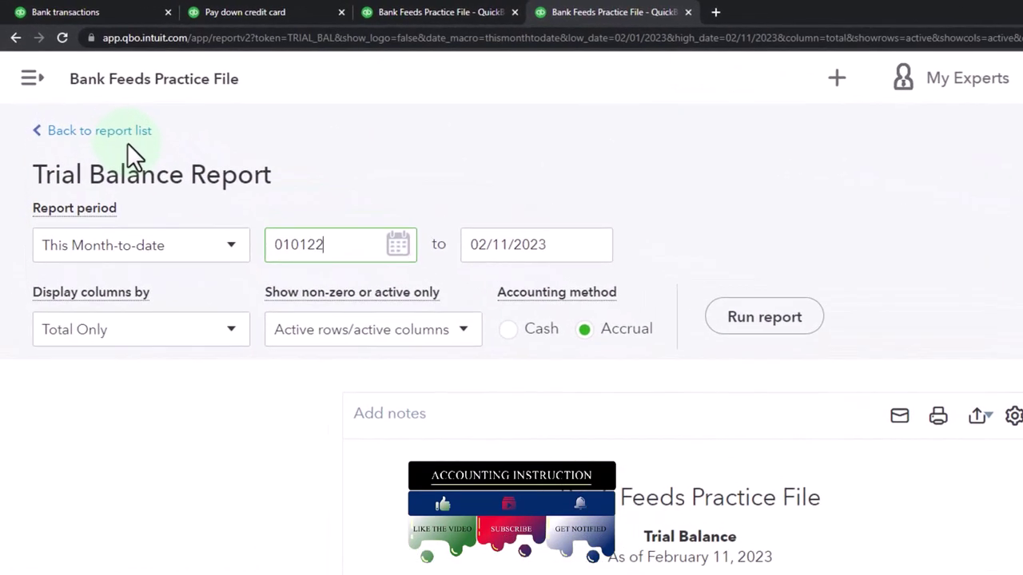
key("Tab")
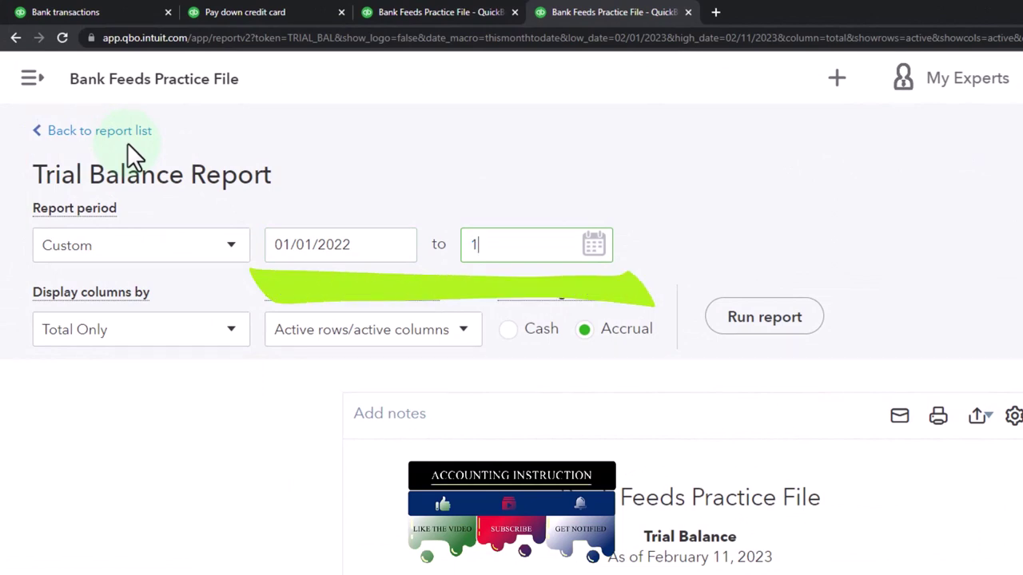
type("12/31/202")
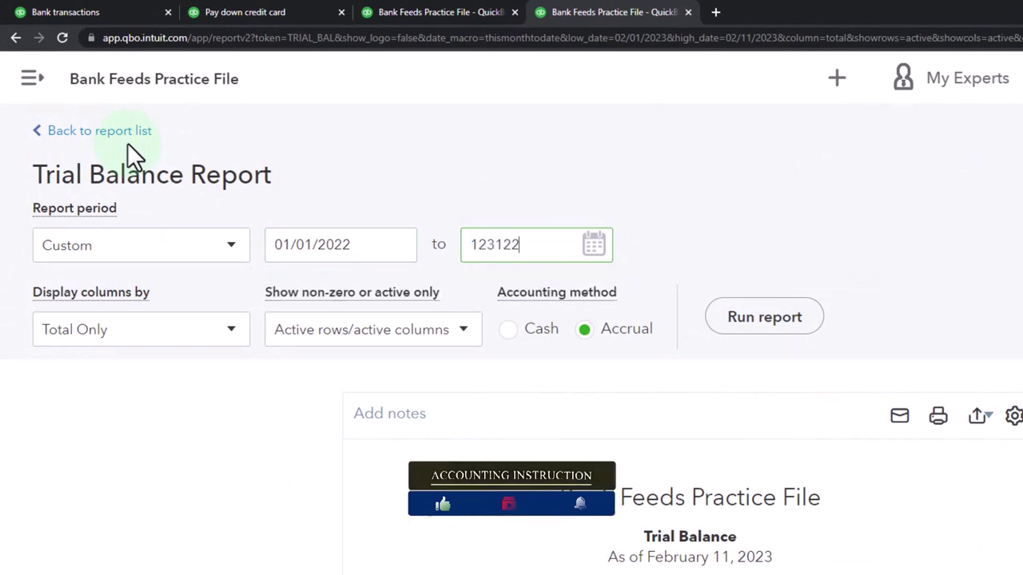
key("Tab")
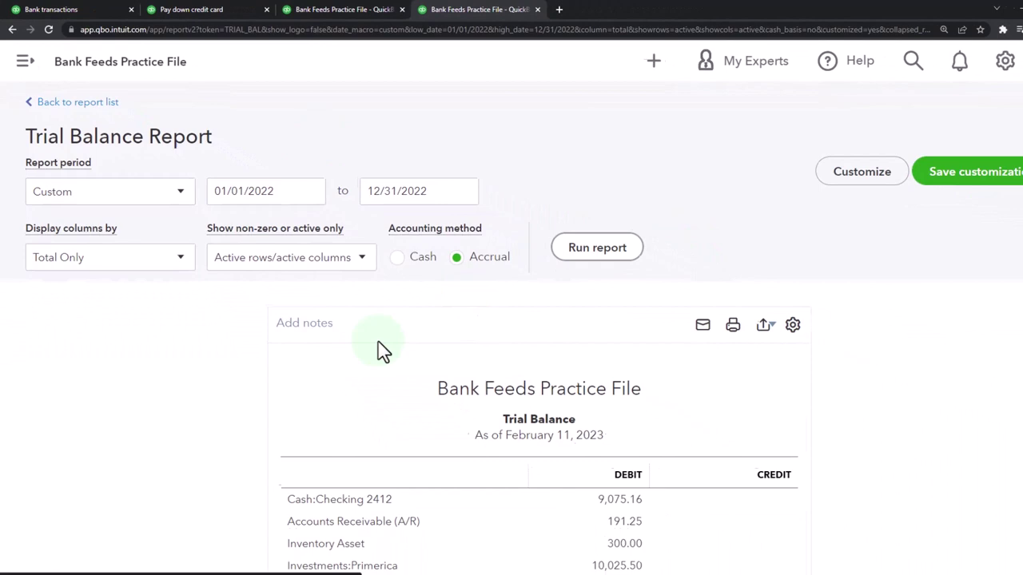
Enlarge the Trial Balance as of December 31, 2022 and review its accounts from Checking 2412 down to the debit and credit totals.
scroll(164, 431, "down", 3)
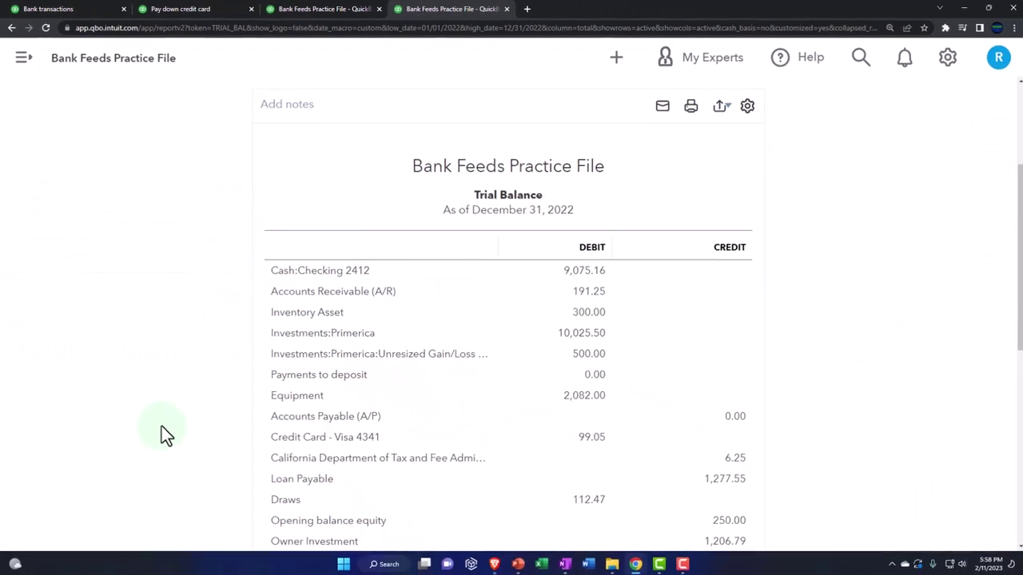
key("ctrl+plus")
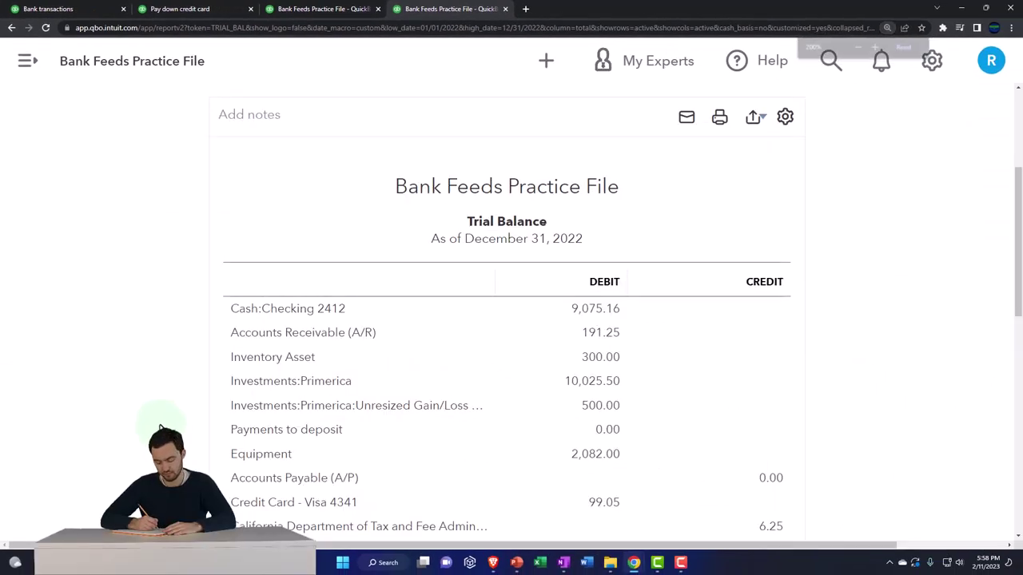
key("ctrl+plus")
scroll(159, 429, "down", 1)
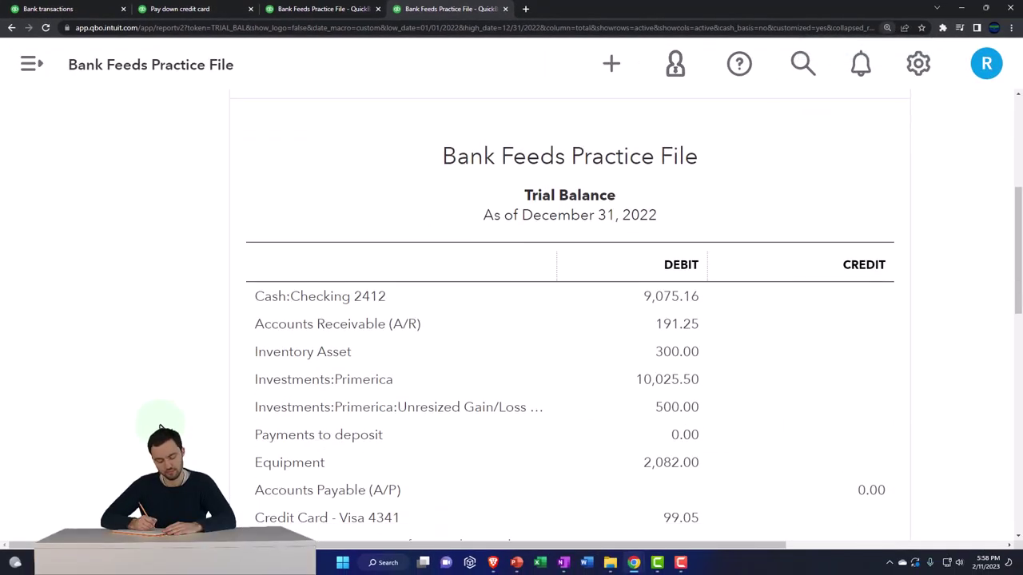
scroll(159, 427, "down", 1)
scroll(210, 282, "down", 3)
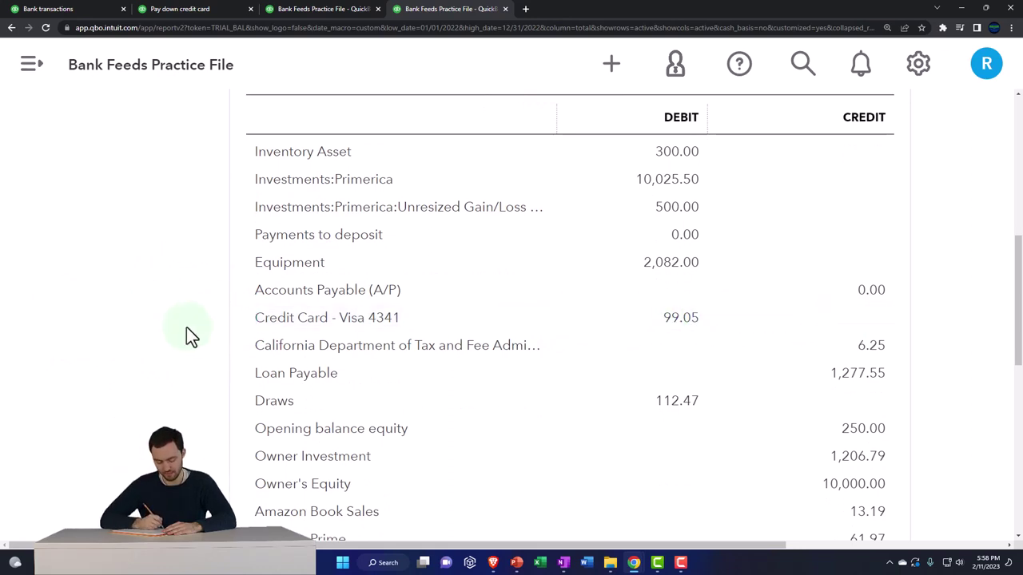
scroll(187, 336, "down", 1)
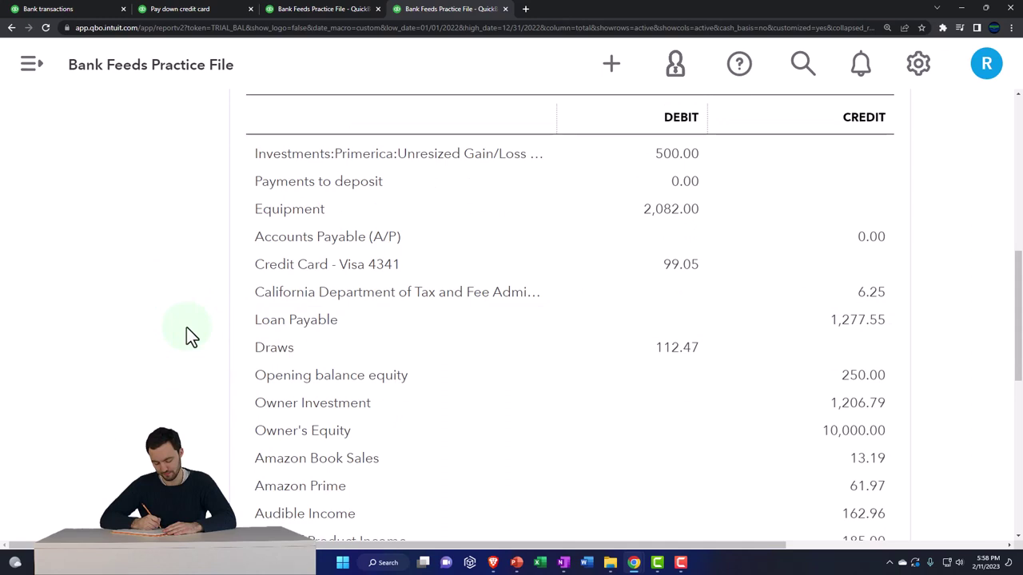
scroll(186, 327, "down", 1)
scroll(248, 336, "down", 2)
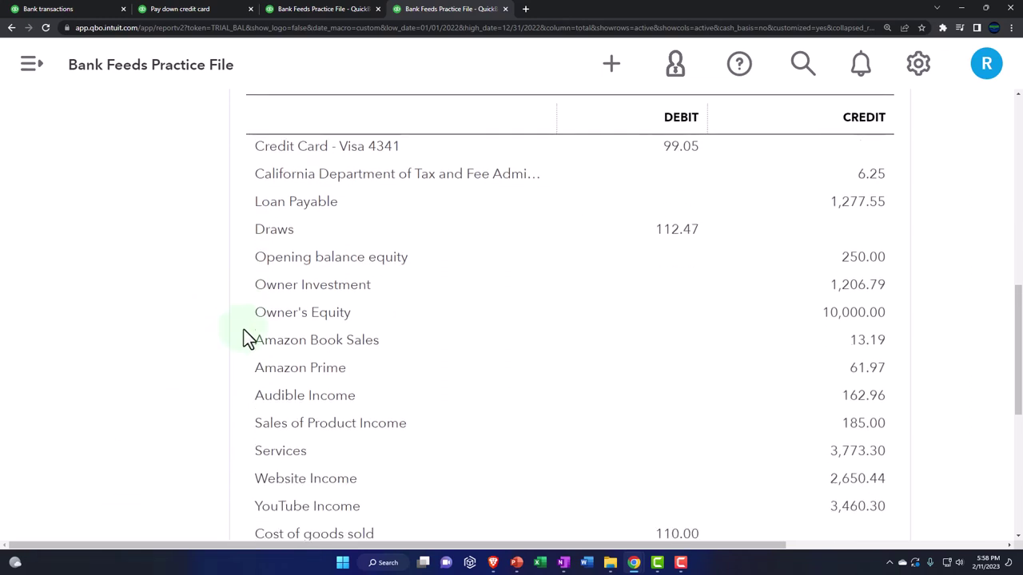
scroll(248, 339, "down", 4)
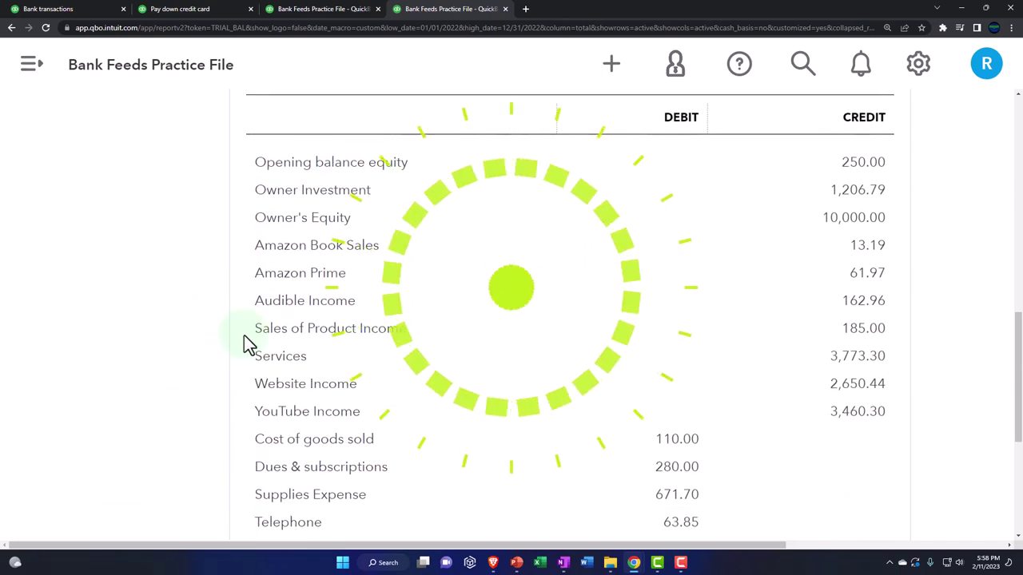
scroll(246, 352, "down", 1)
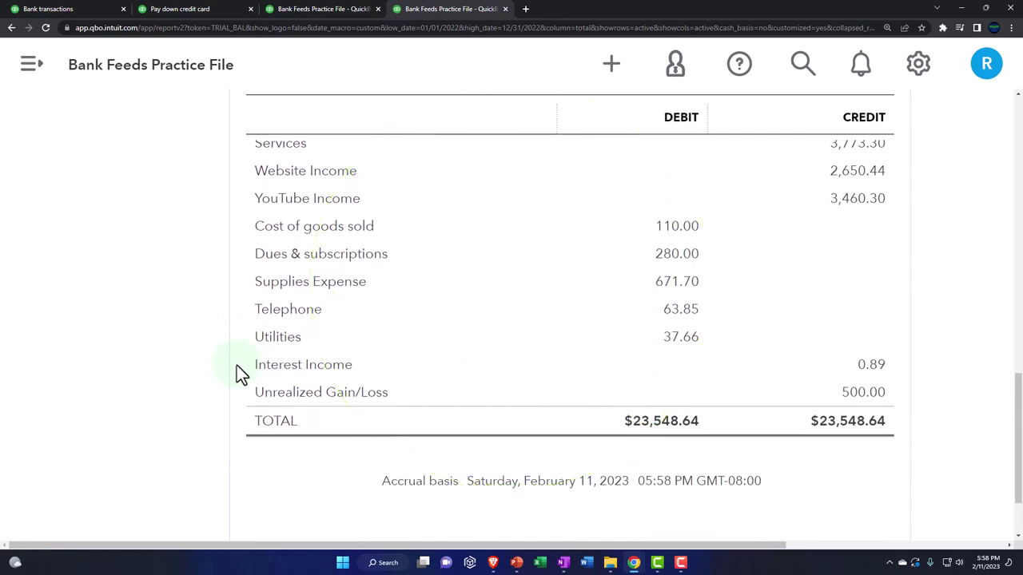